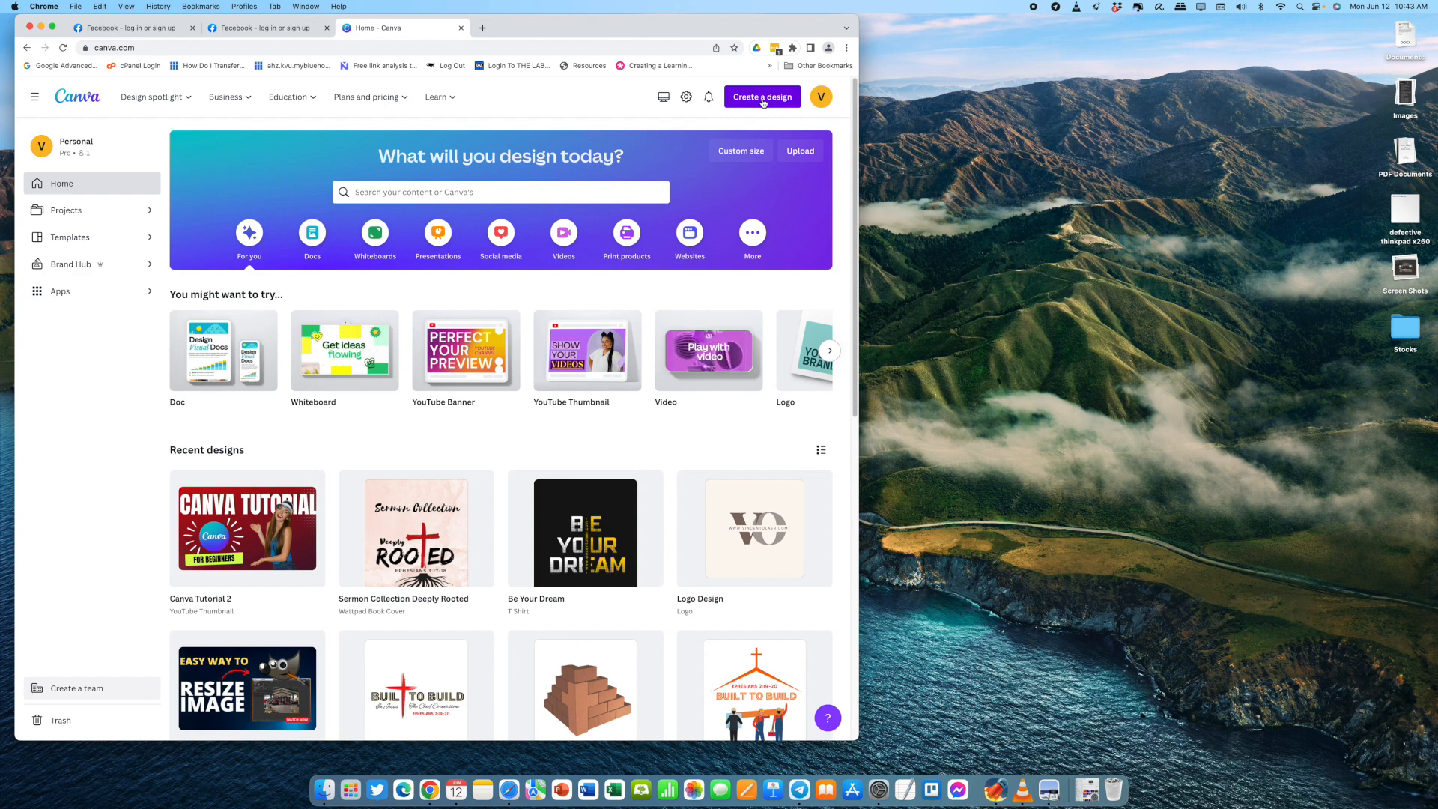
- Create a new blank design using the Logo preset of 500 × 500 px
left_click(762, 99)
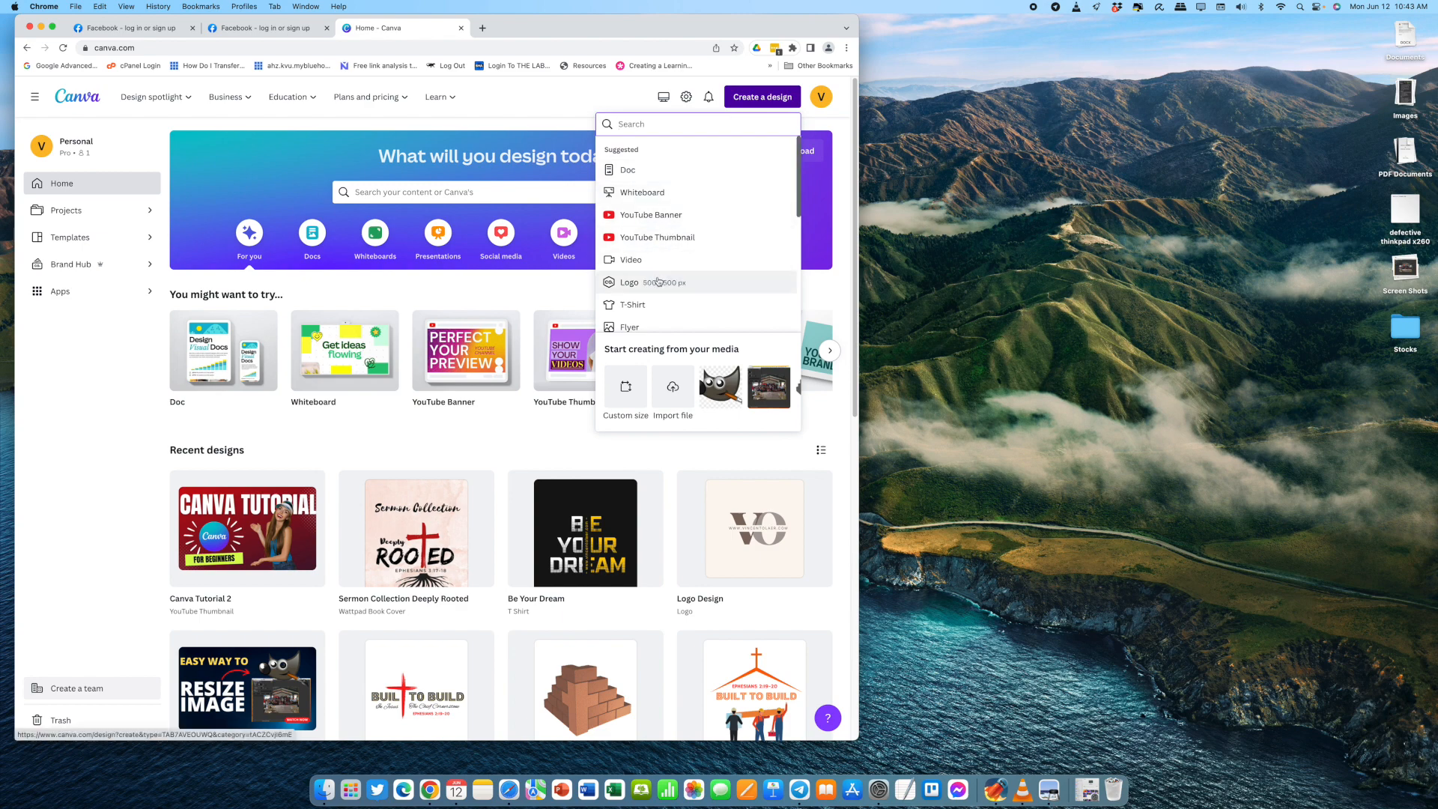
type("Logo")
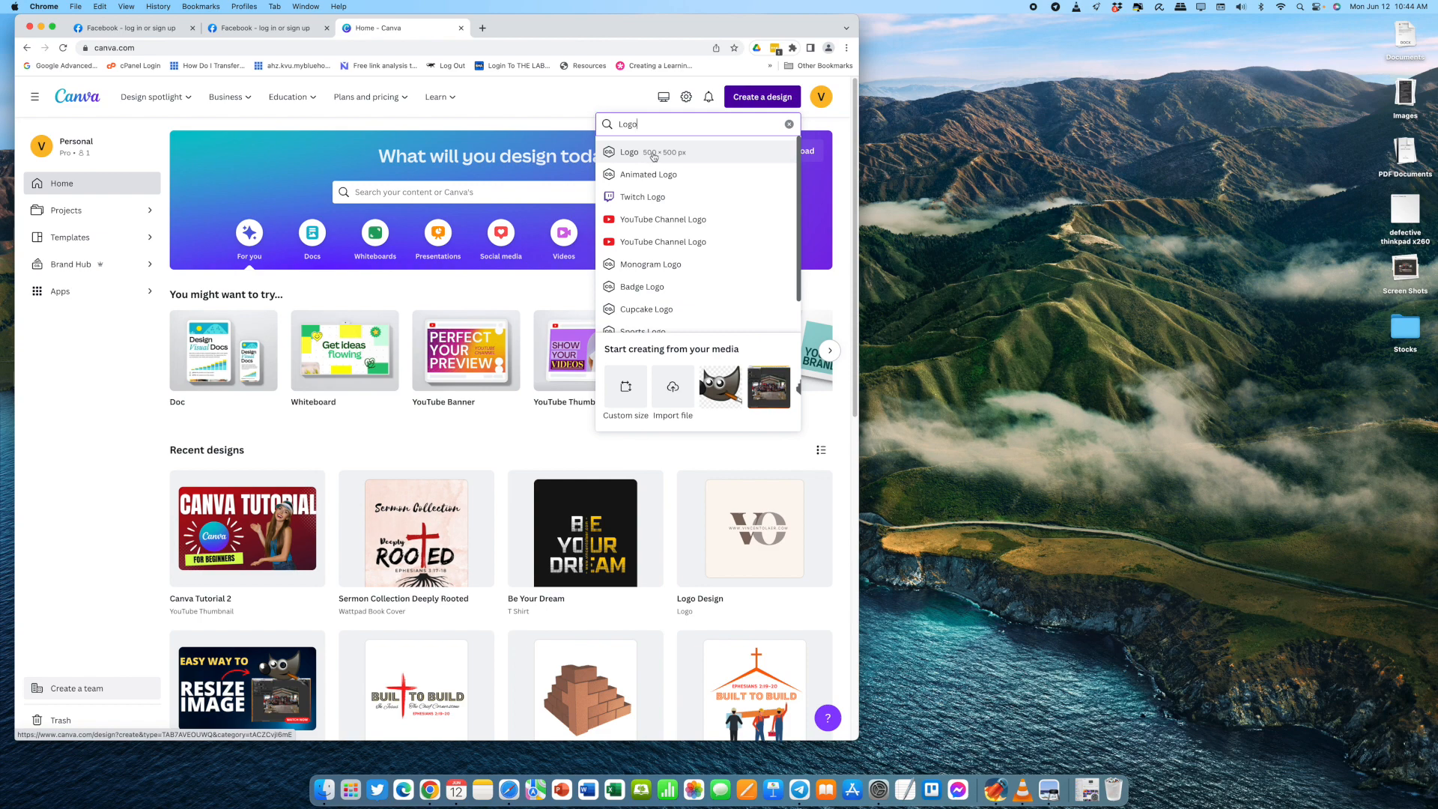
left_click(629, 154)
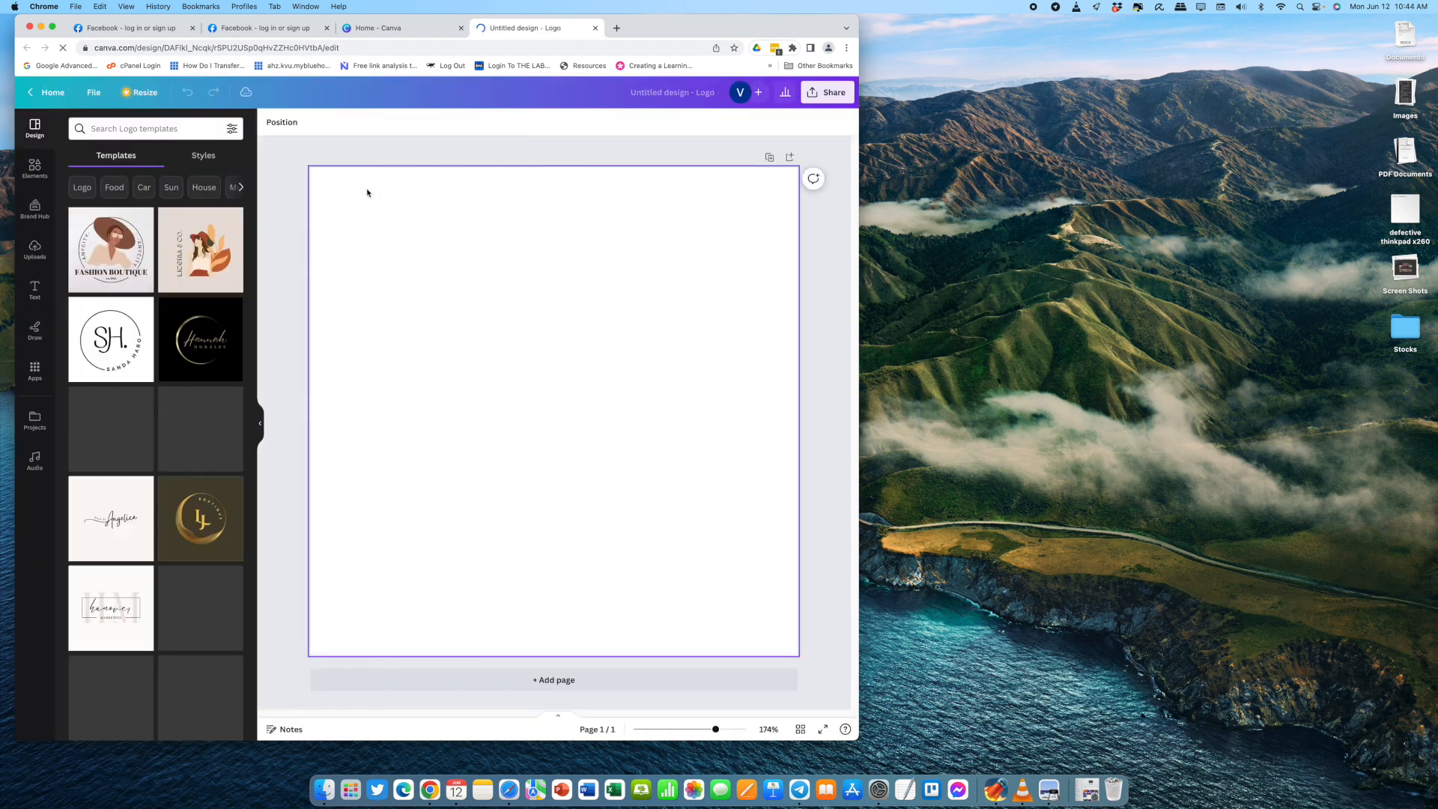
- Search the logo templates for "baseball"
scroll(171, 287, "down", 1)
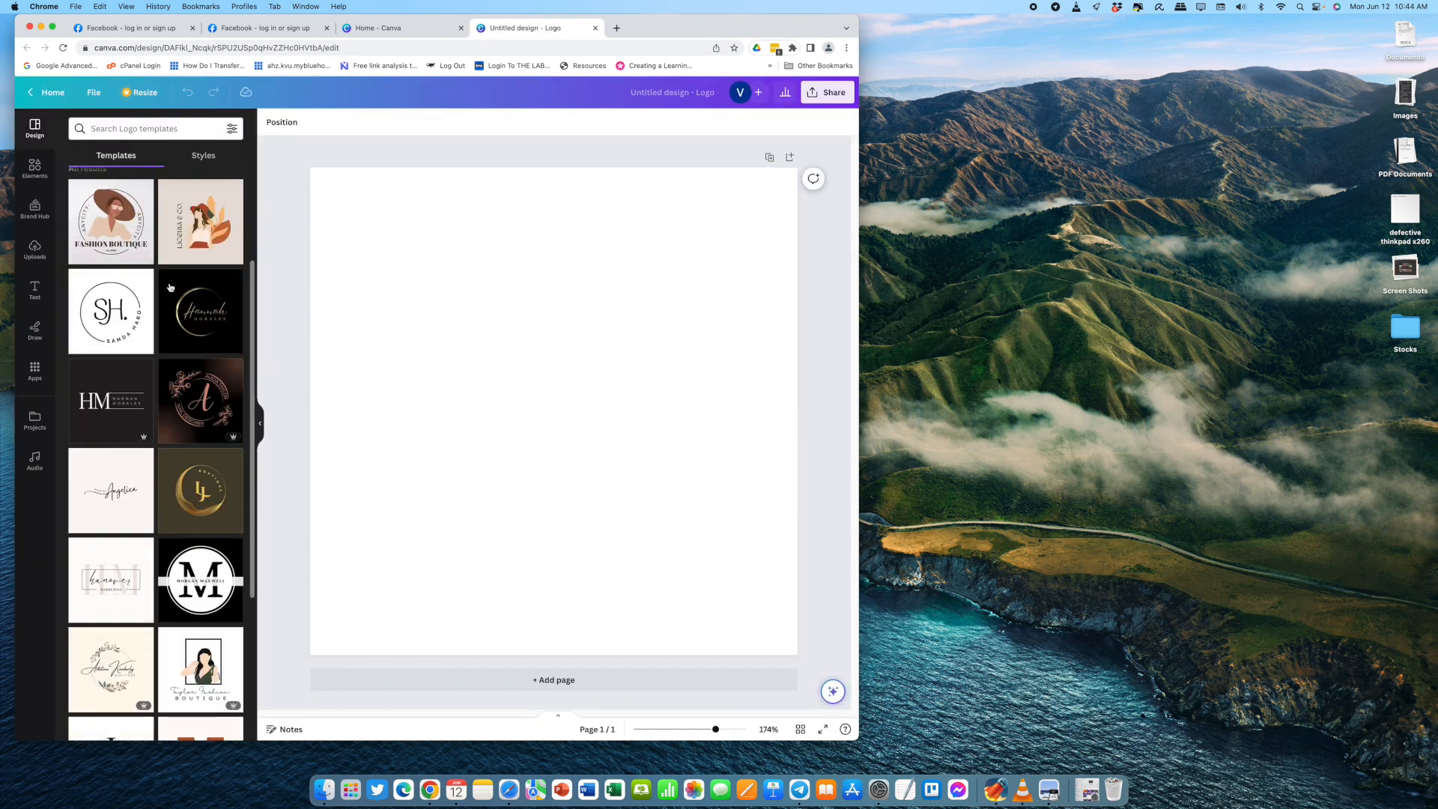
scroll(171, 287, "down", 3)
scroll(171, 281, "up", 5)
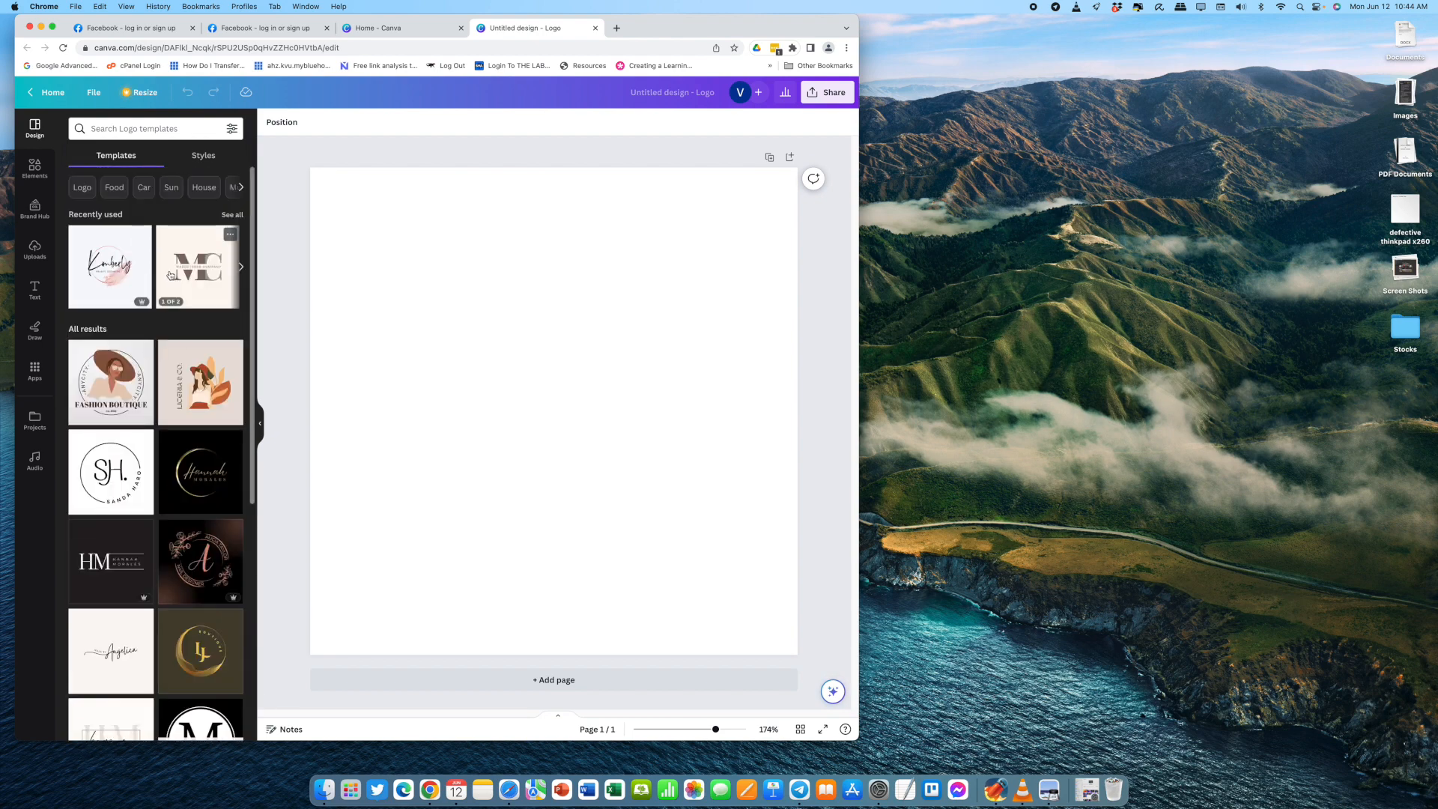
left_click(136, 133)
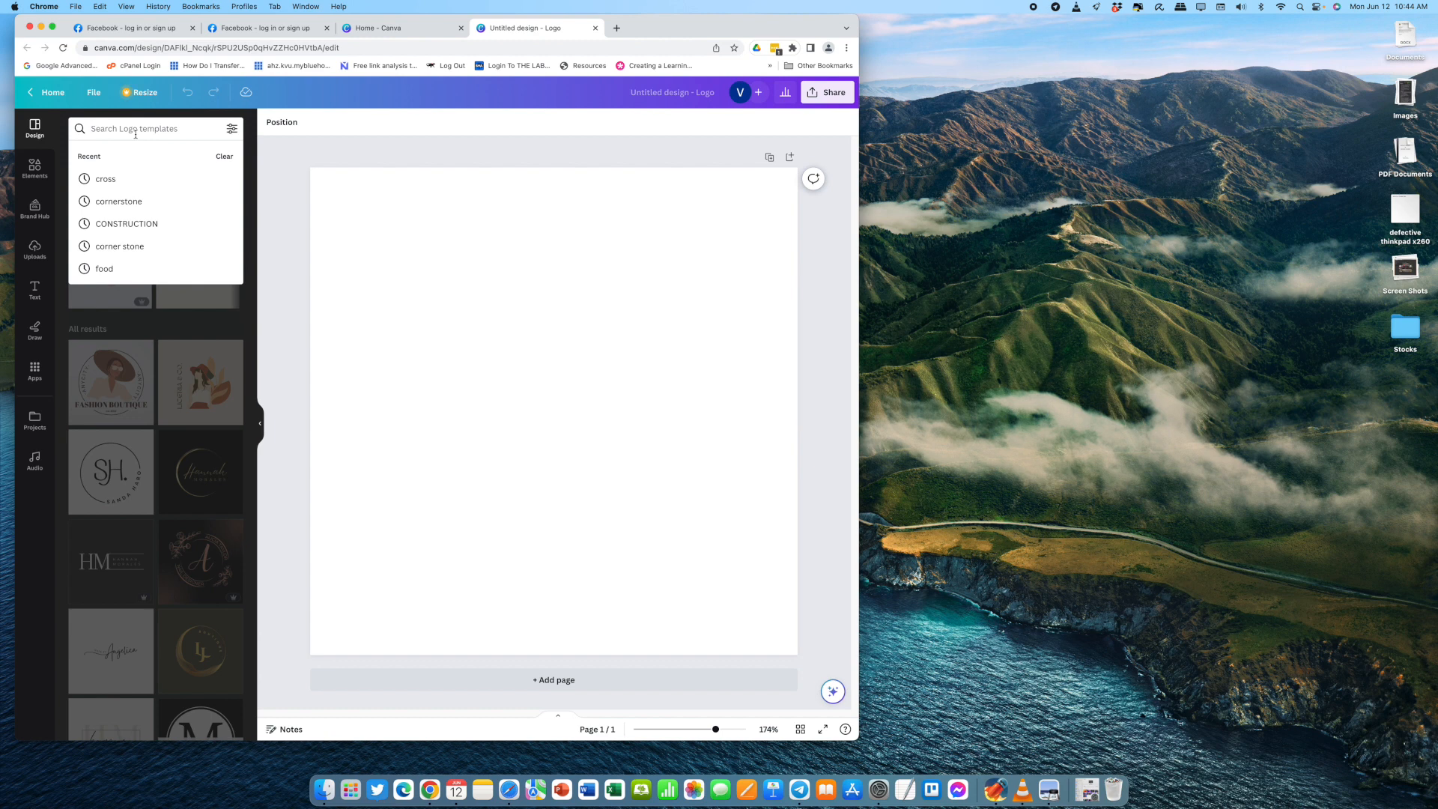
type("base")
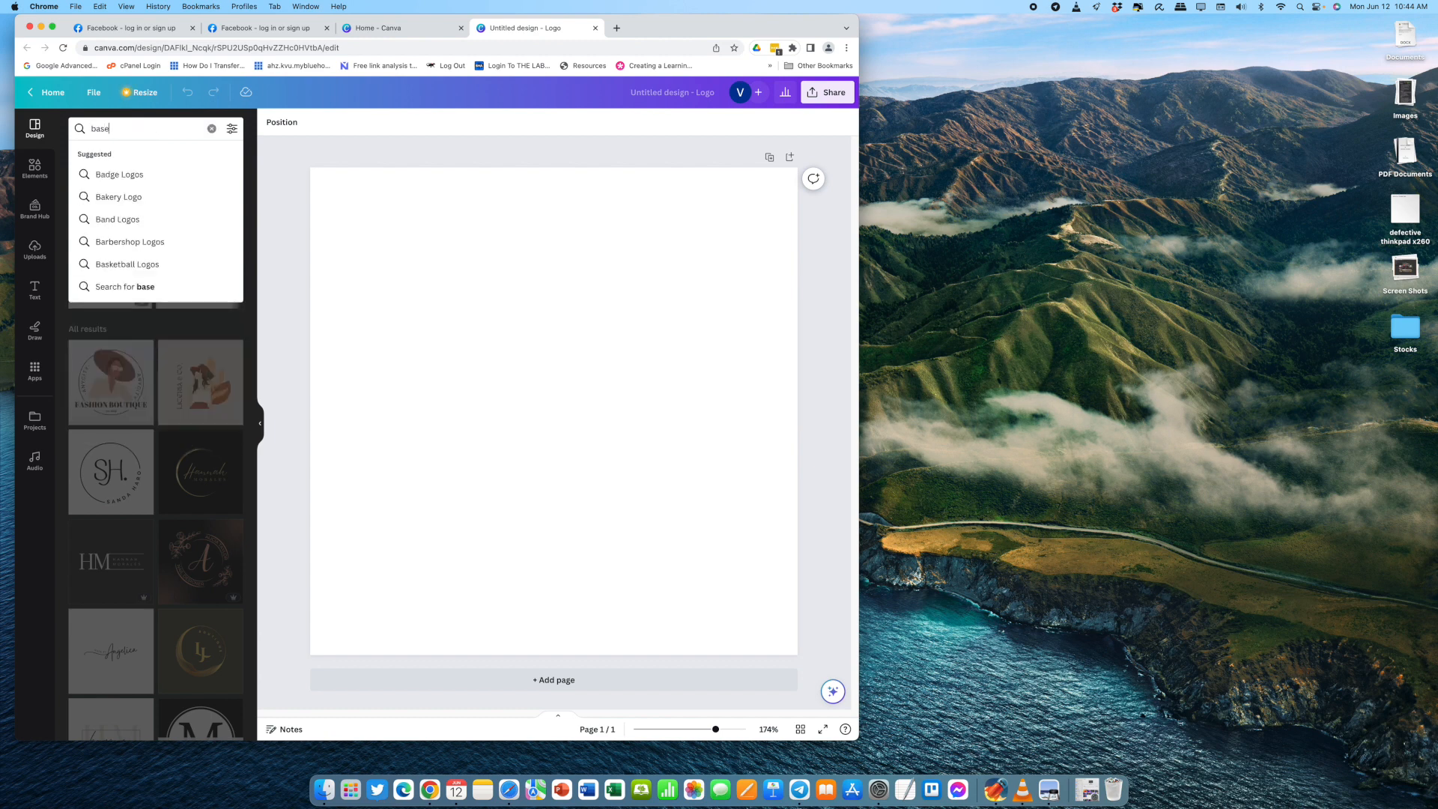
type("ball")
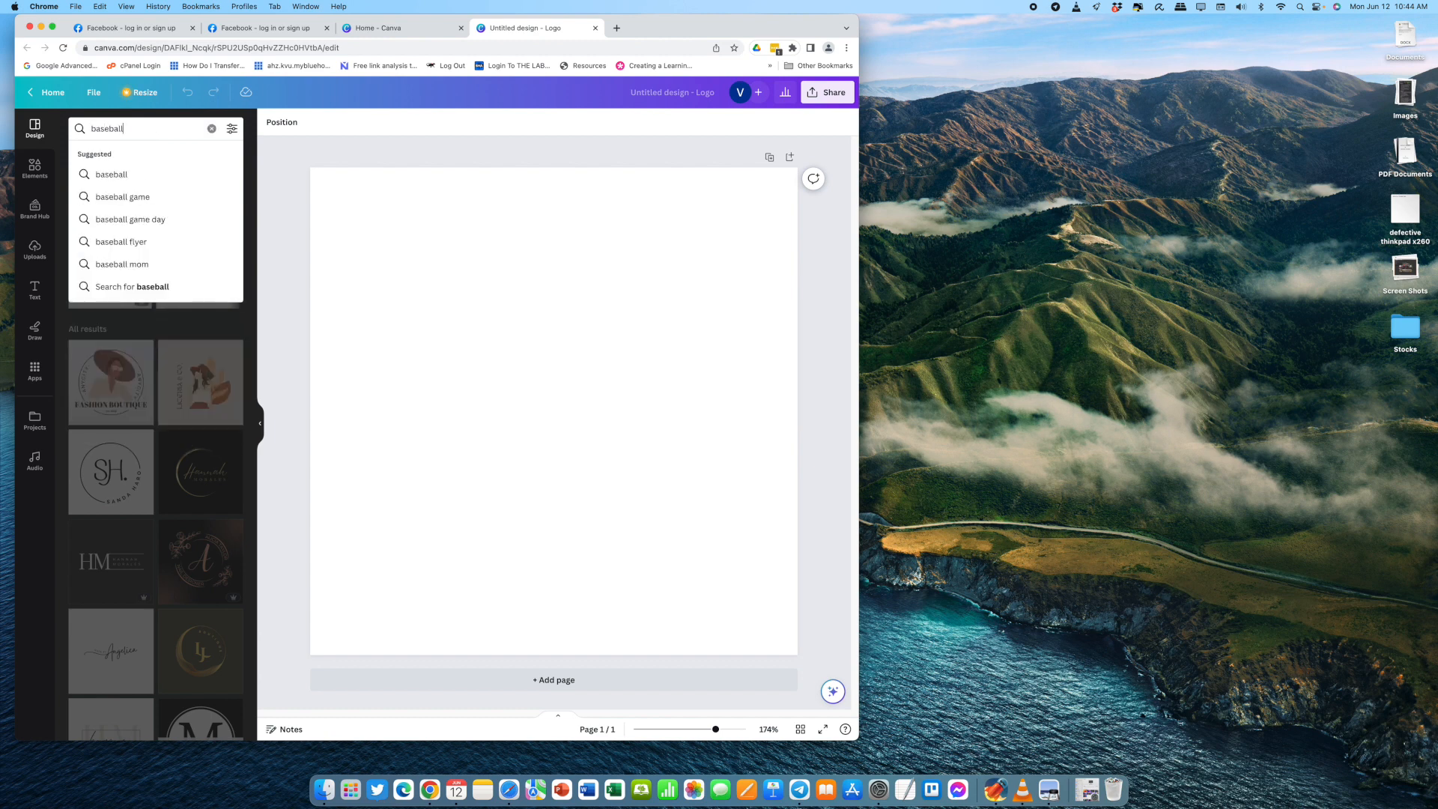
key("Return")
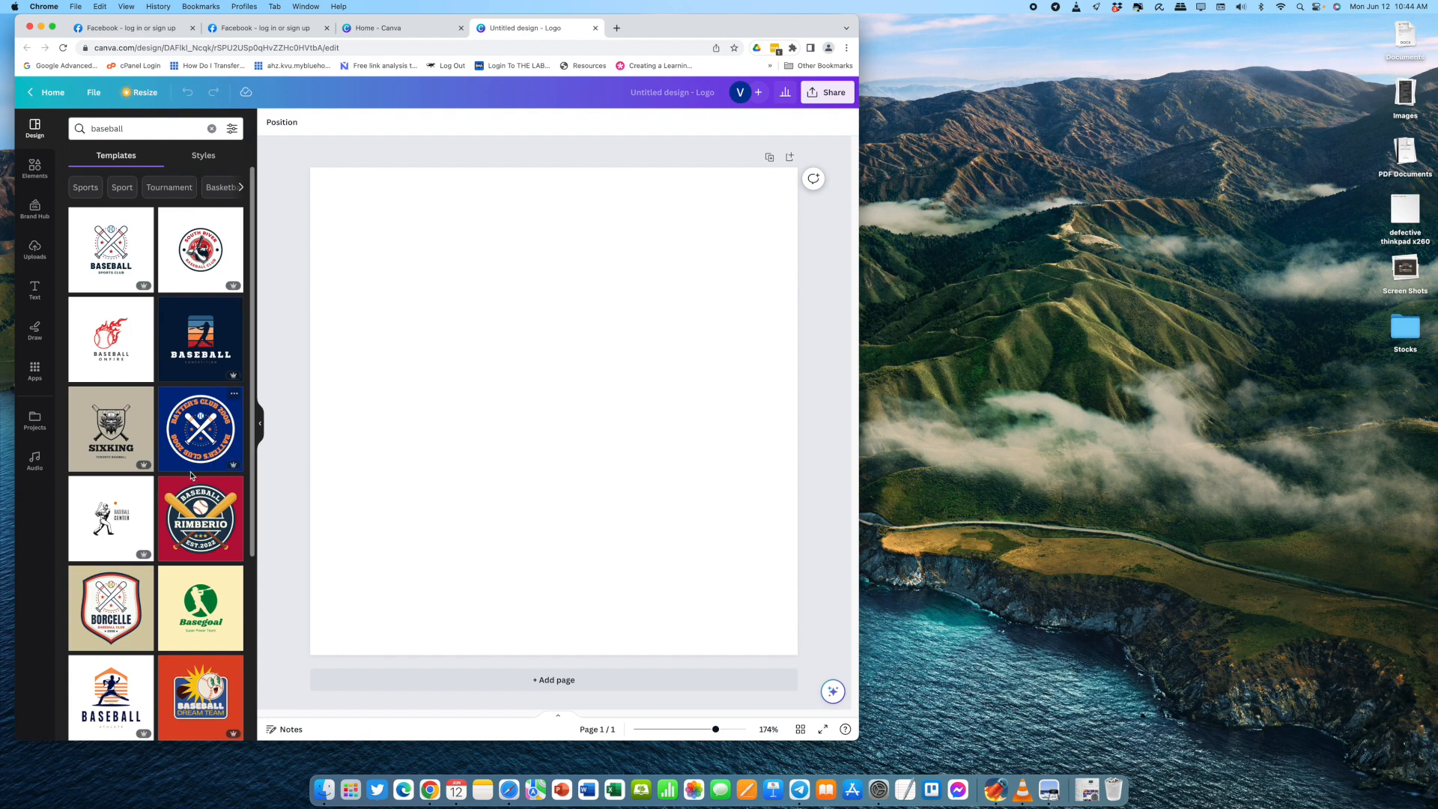
- Apply the "Baseballer Baseball Club" logo template with the brown glove and ball to the page
scroll(193, 453, "down", 3)
scroll(194, 453, "down", 2)
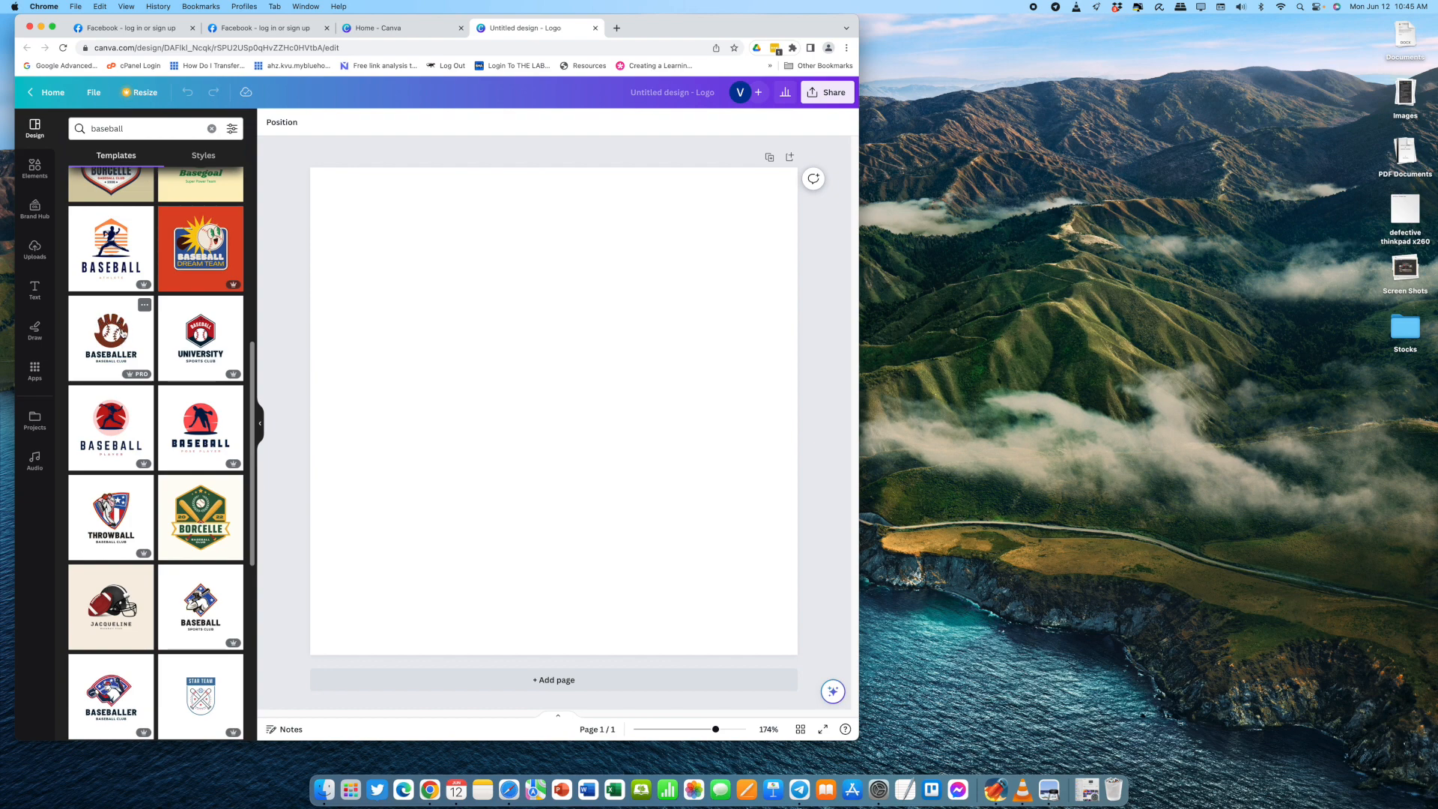
left_click(120, 342)
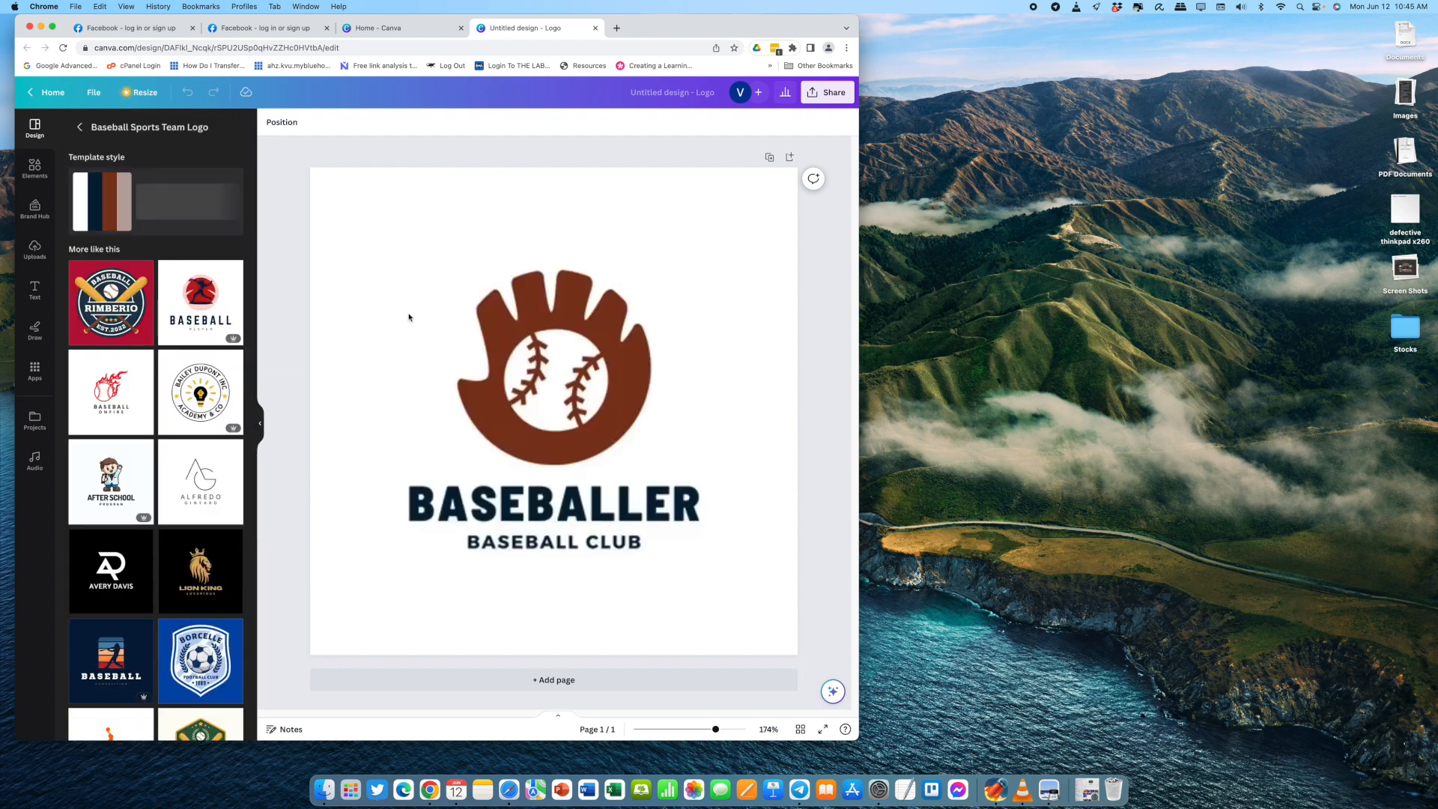
left_click(507, 317)
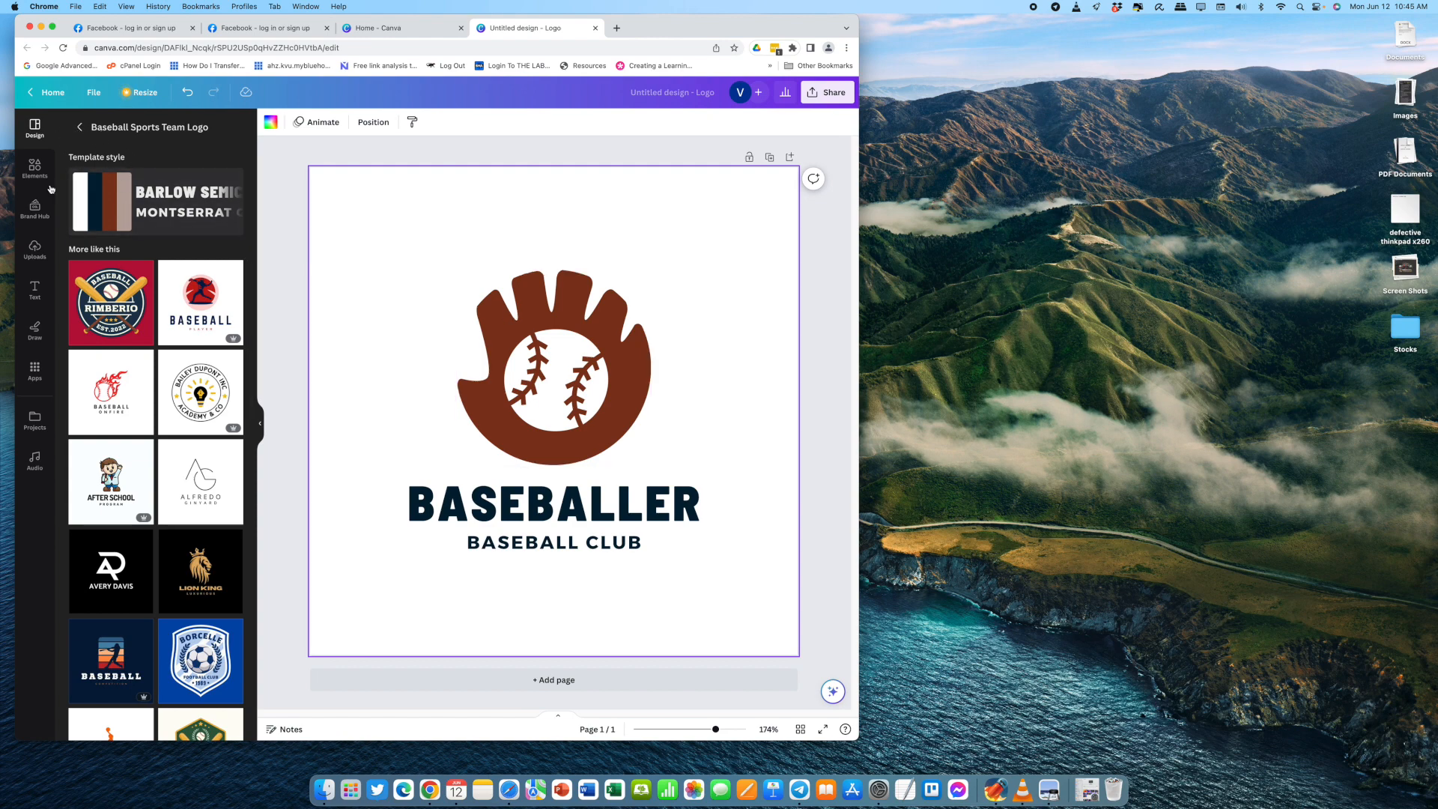
- Search the elements for "baseball glove" and limit the results to graphics
left_click(34, 169)
left_click(109, 135)
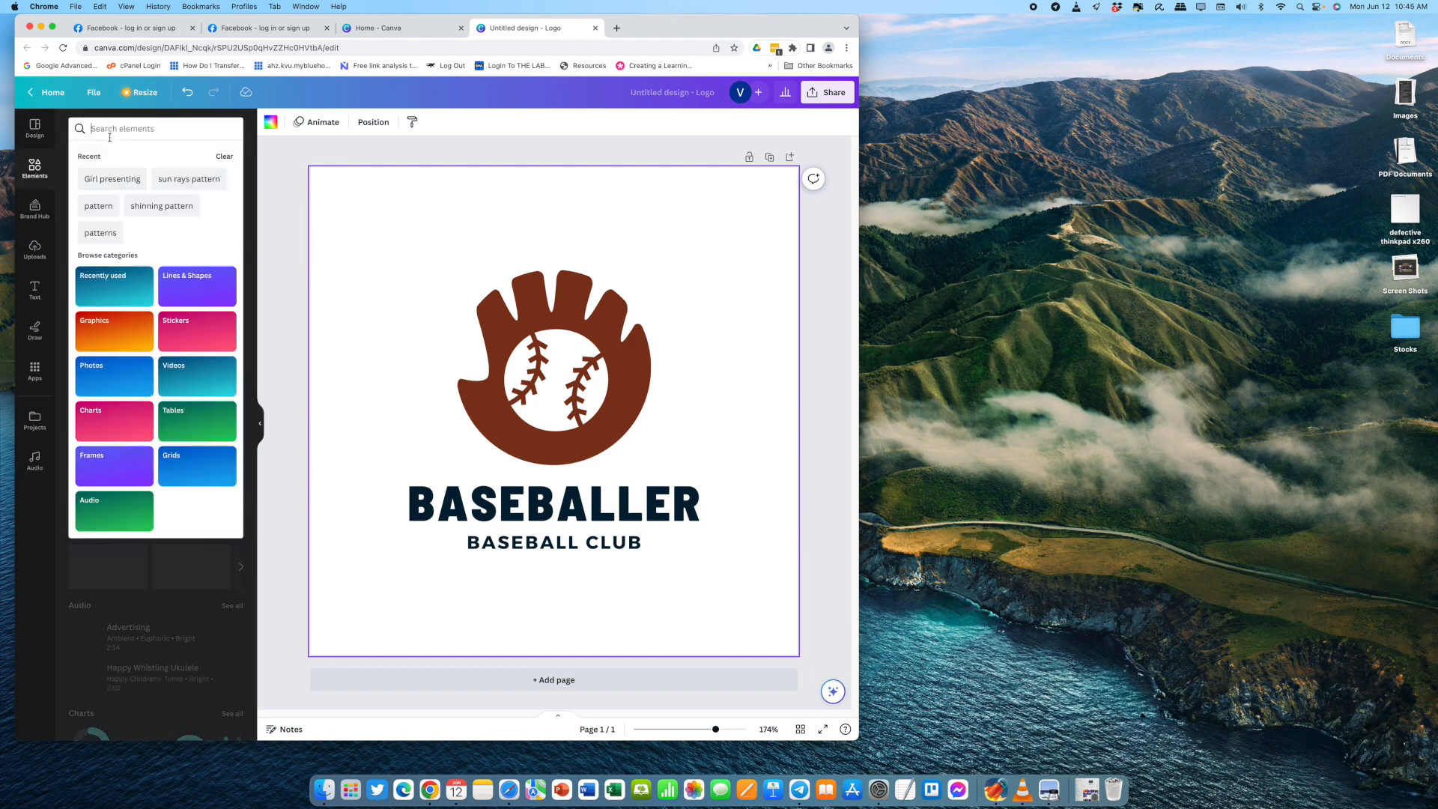
type("baseball glove")
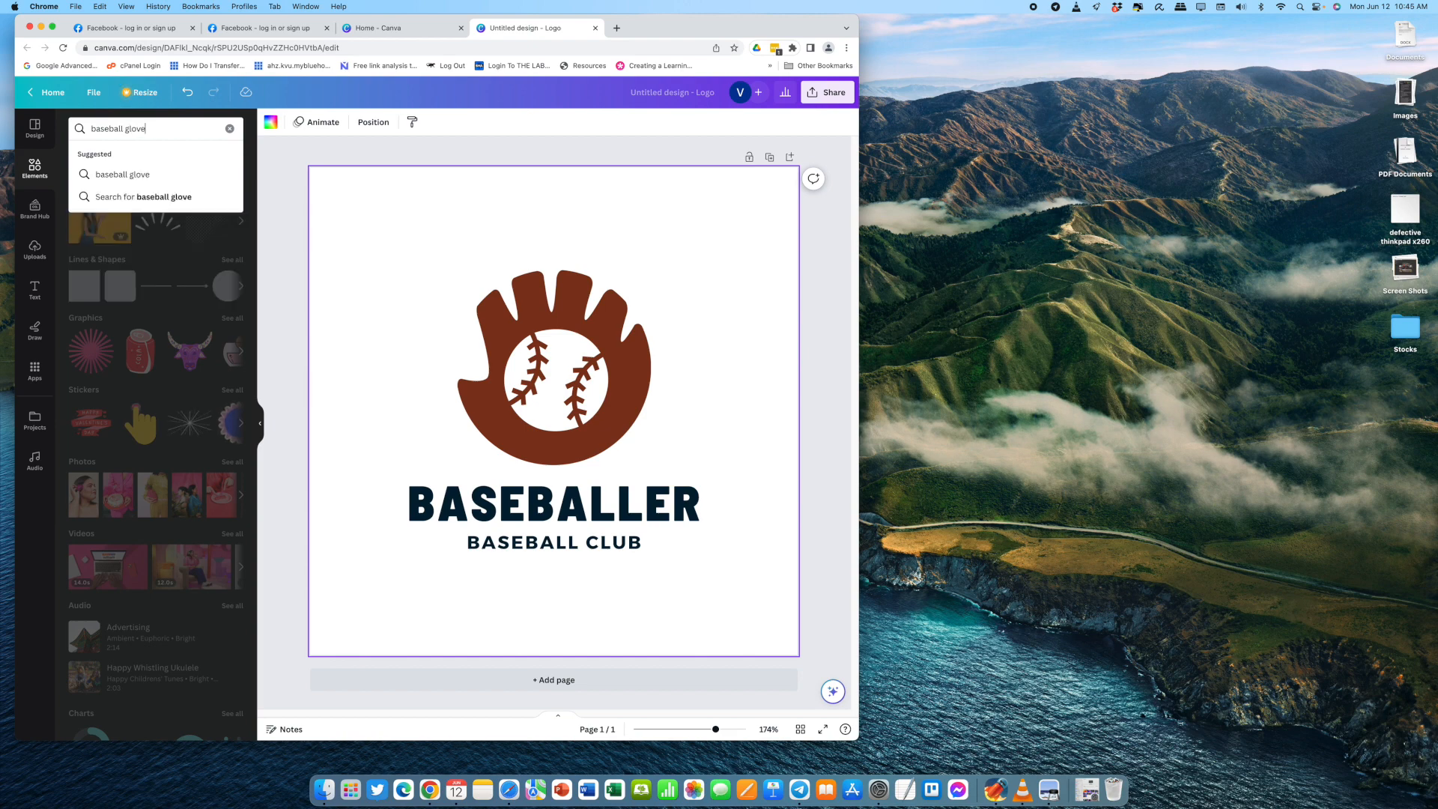
key("Return")
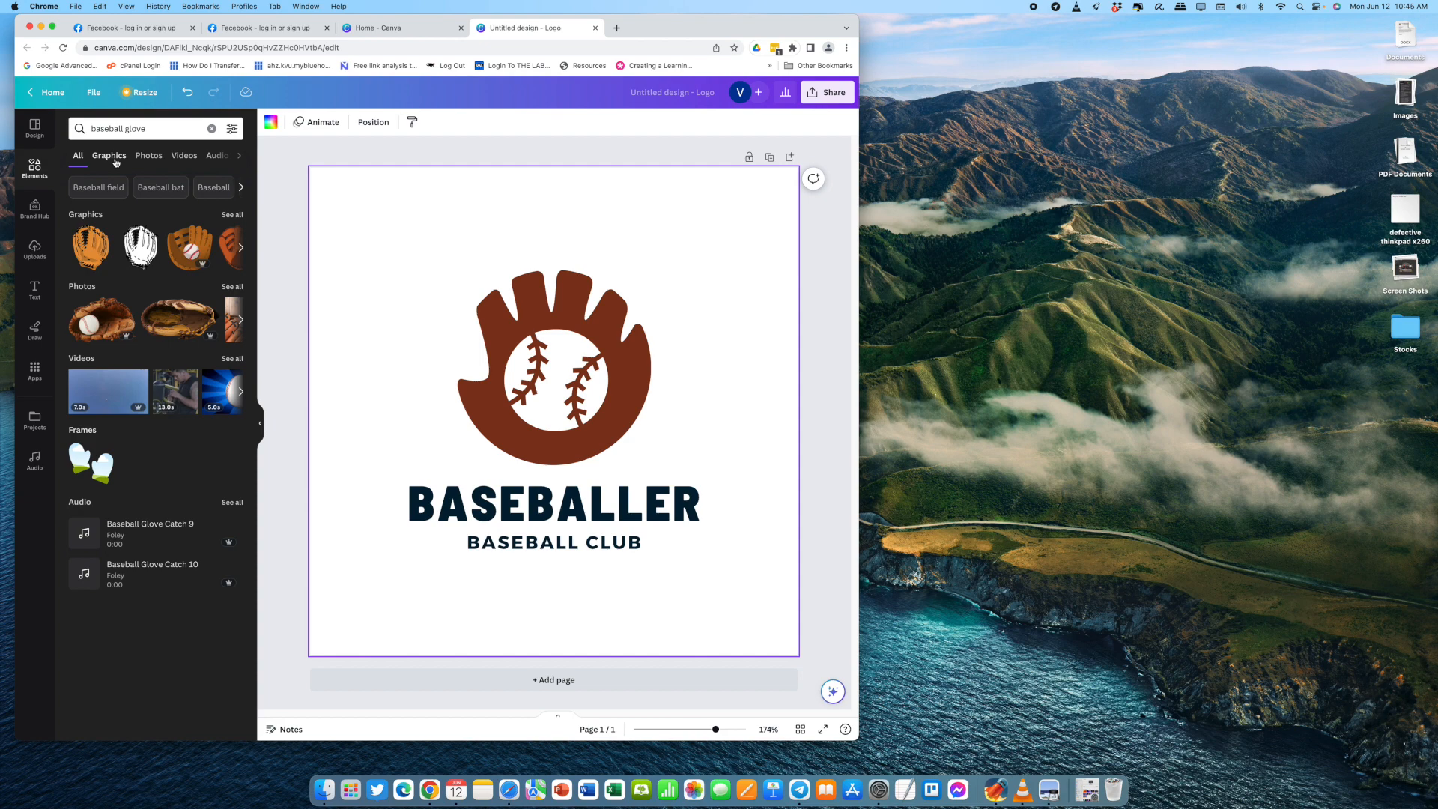
left_click(109, 156)
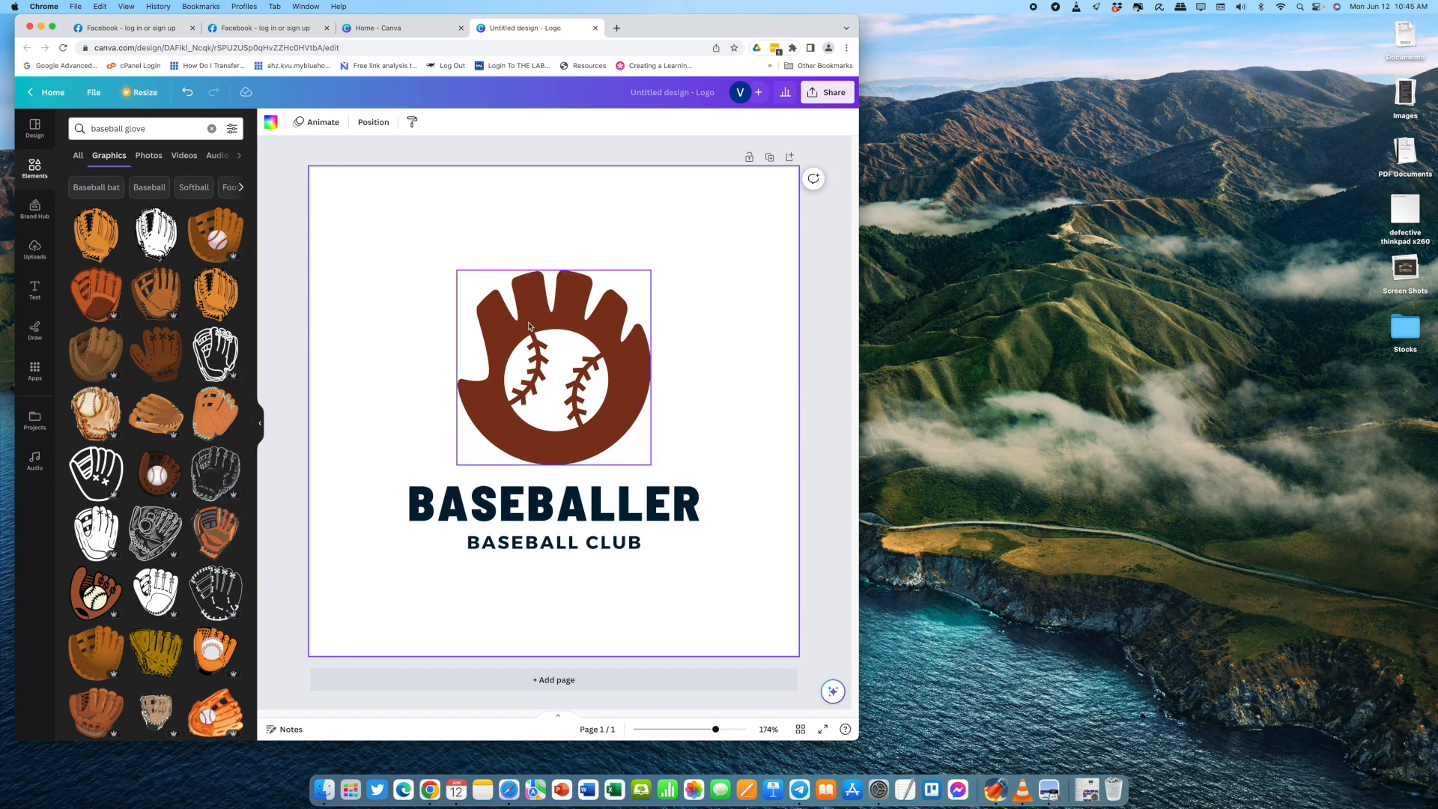
- Try the tan baseball glove graphic over the template's glove, then delete it from the page
scroll(186, 420, "down", 5)
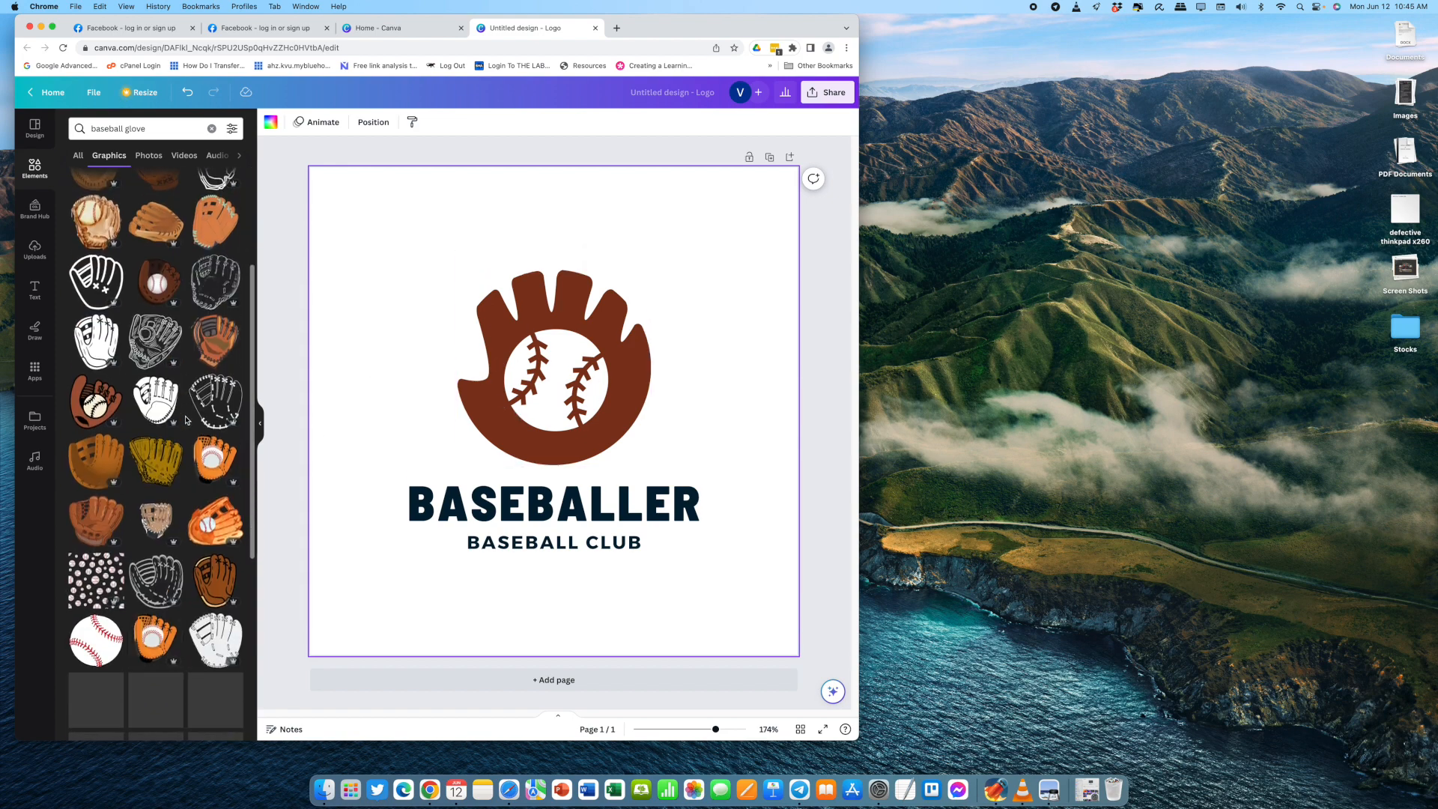
scroll(186, 421, "down", 1)
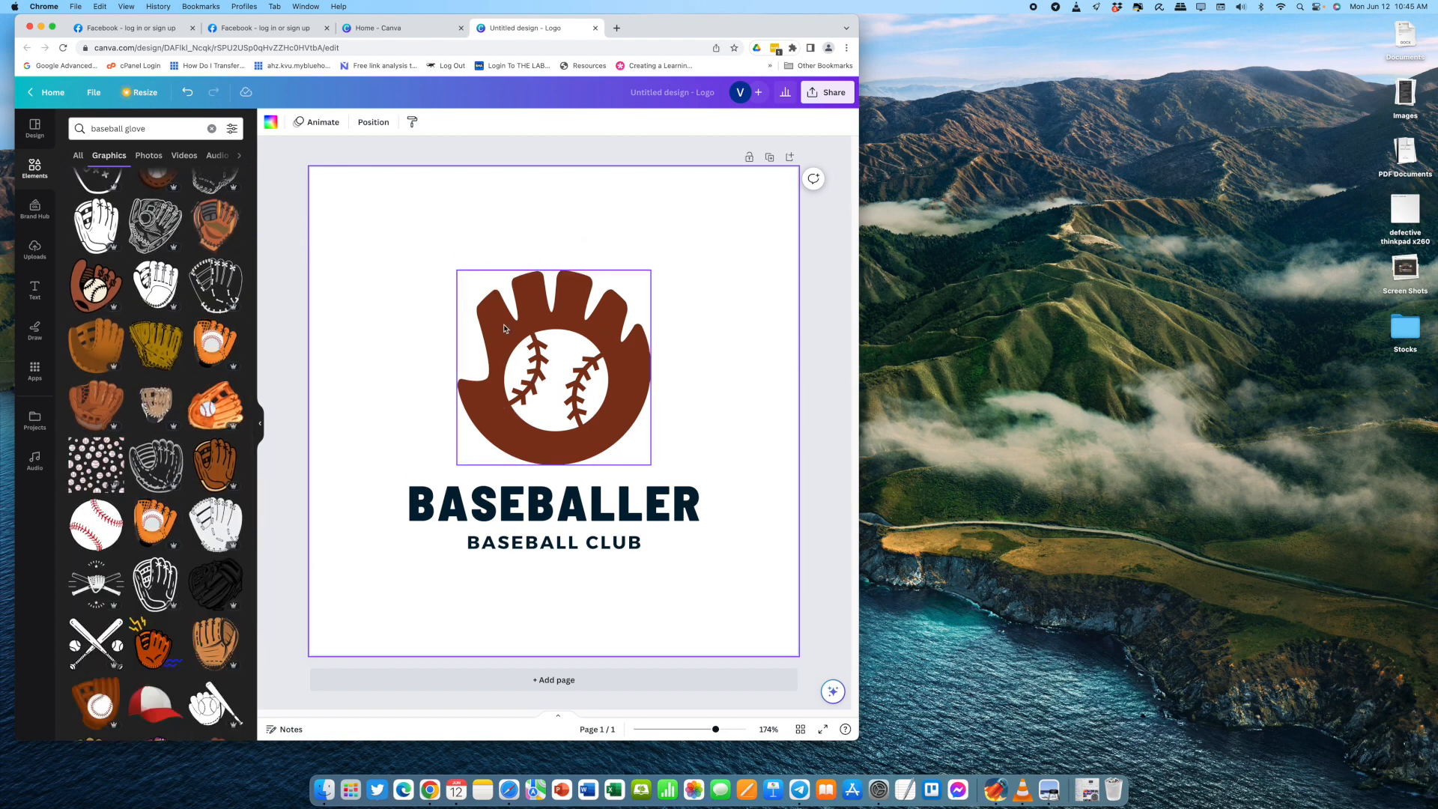
scroll(209, 408, "down", 5)
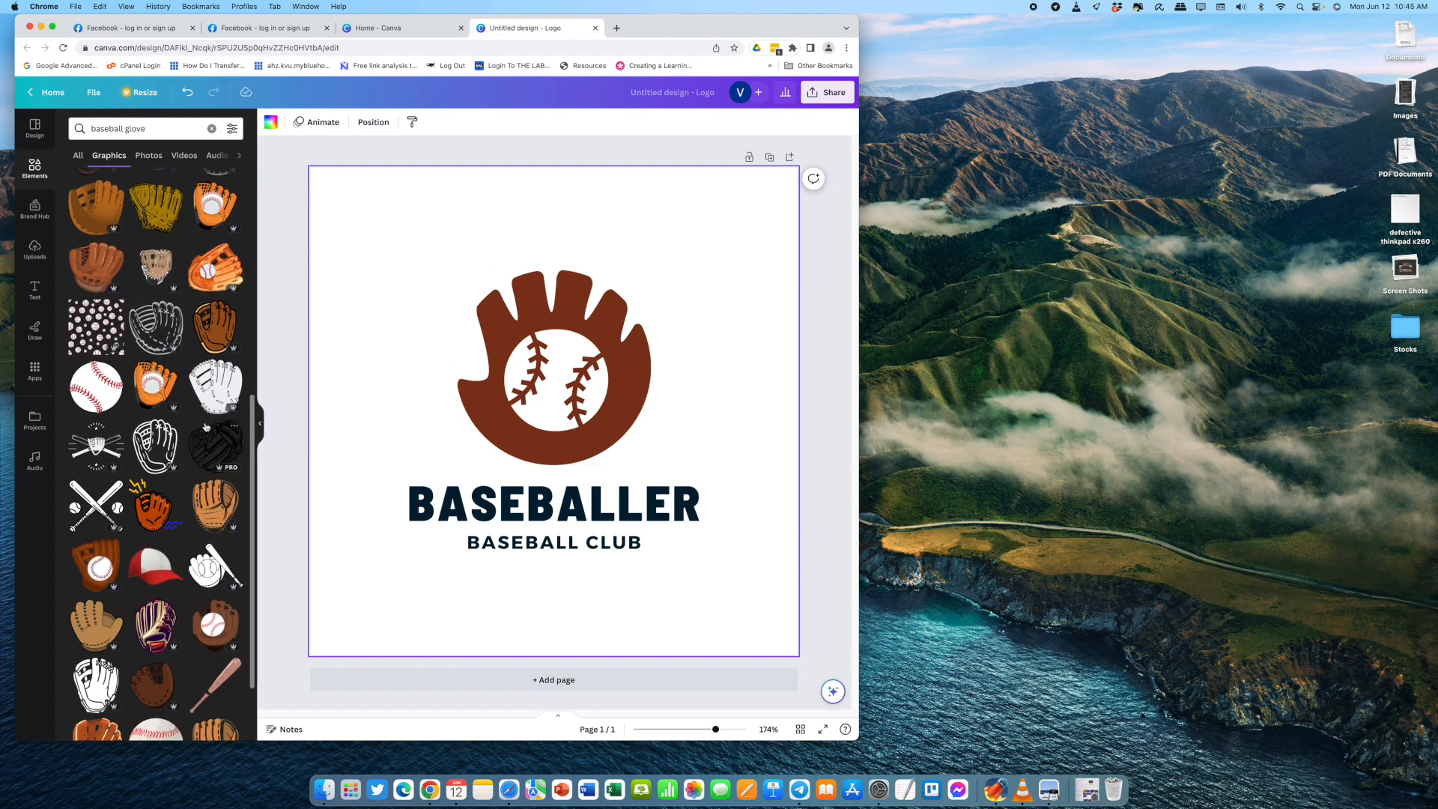
scroll(169, 446, "down", 3)
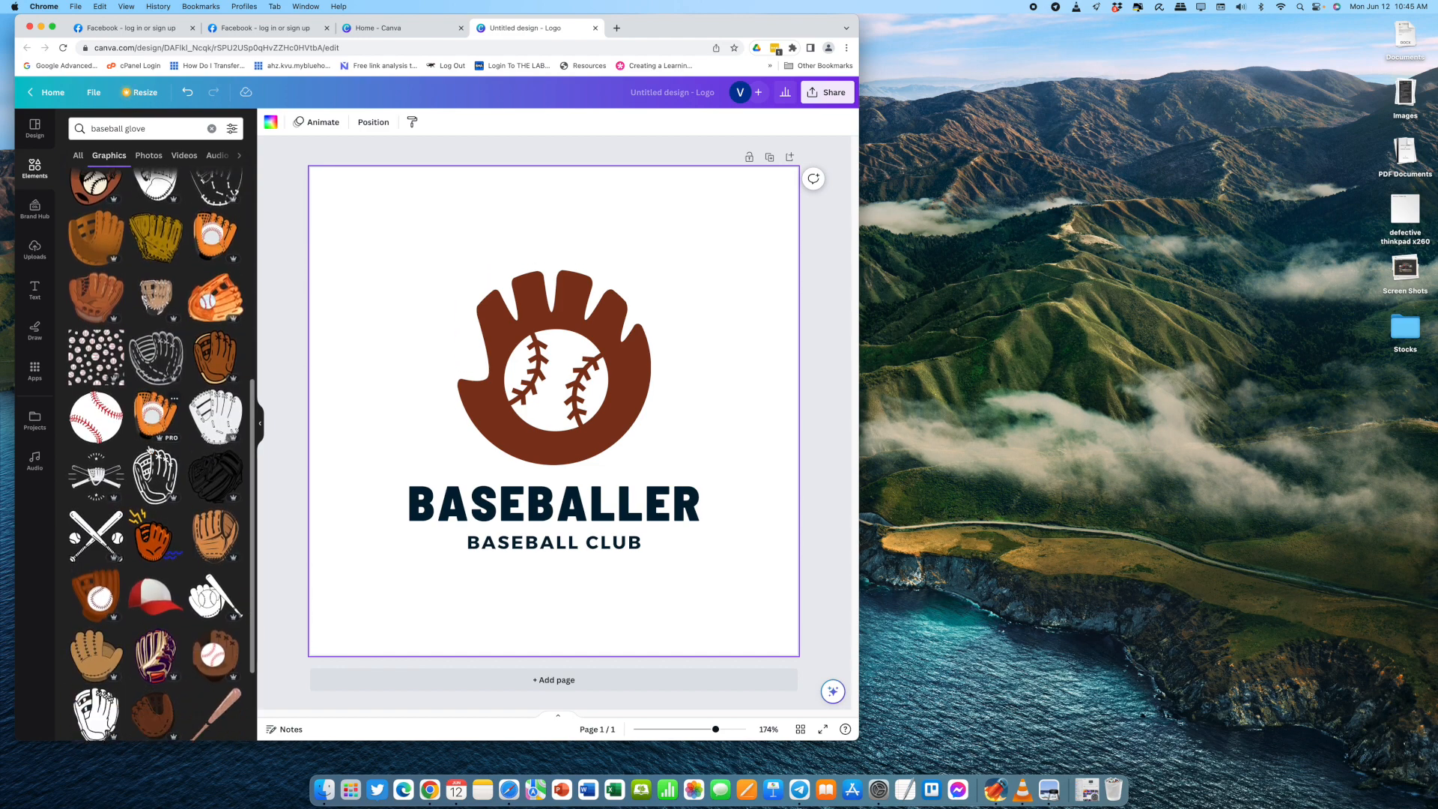
scroll(149, 463, "down", 10)
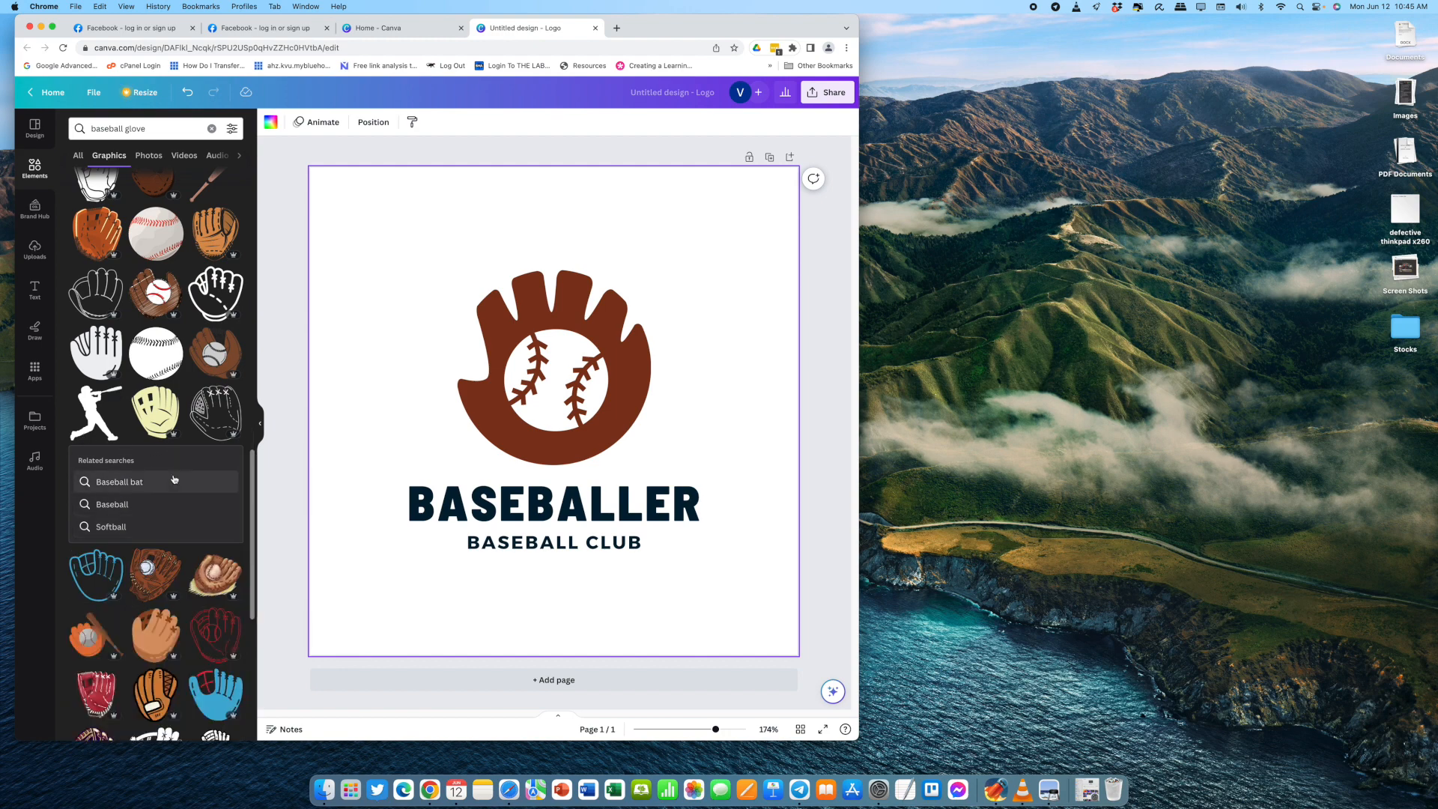
scroll(173, 461, "down", 5)
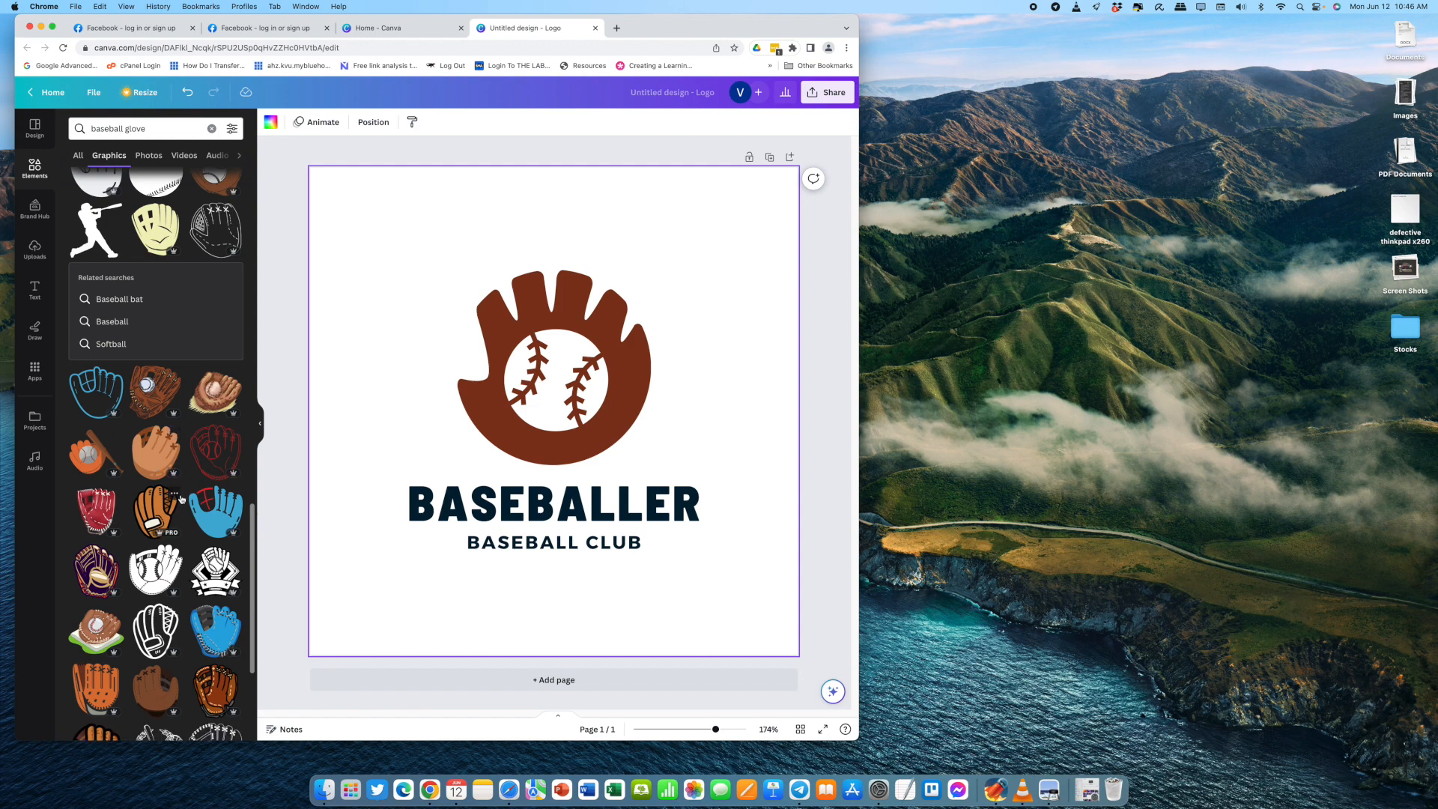
left_click(155, 460)
left_click_drag(558, 429, 633, 383)
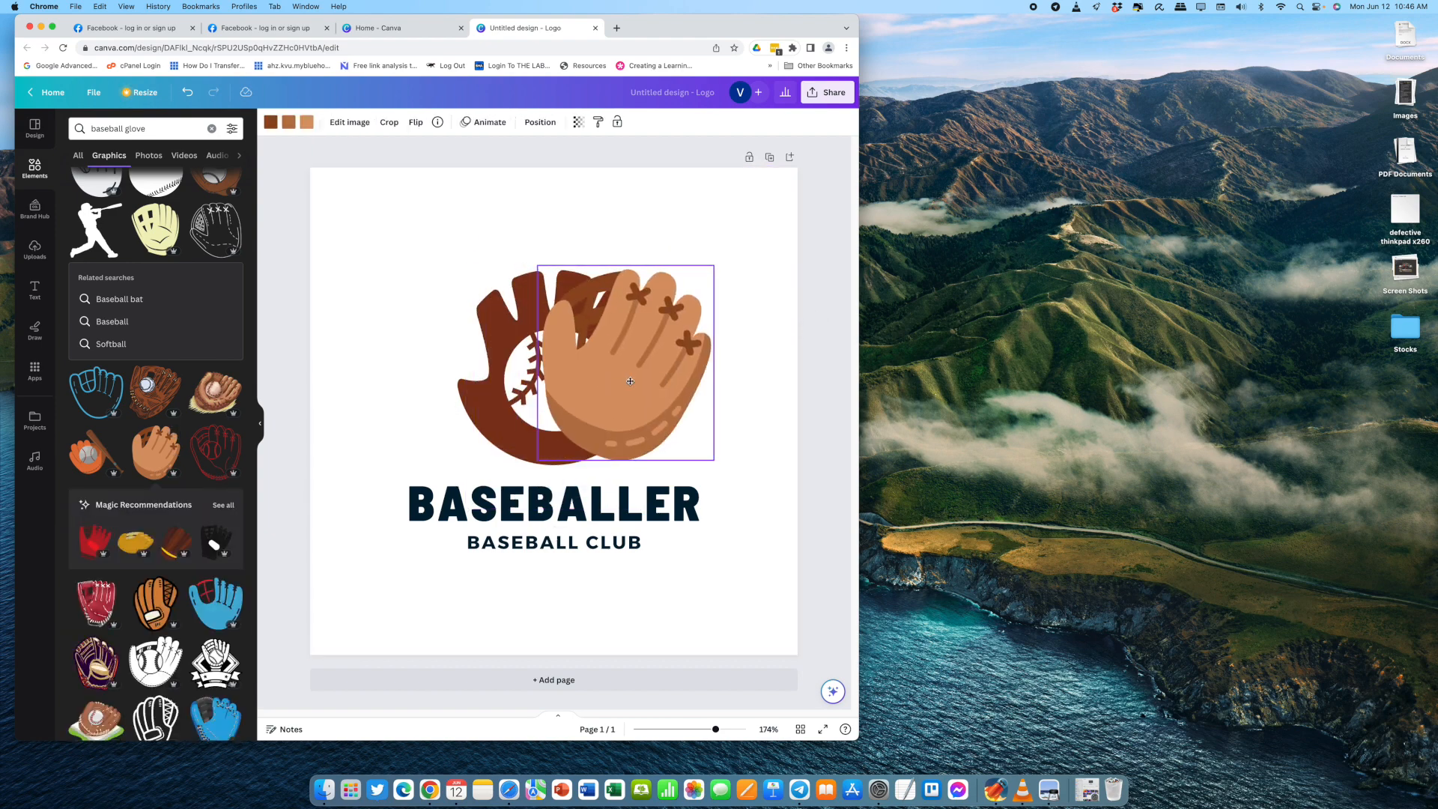
key("Delete")
- Find the dark brown glove graphic with crossed stitching among the baseball glove results and add it to the page
scroll(237, 495, "down", 4)
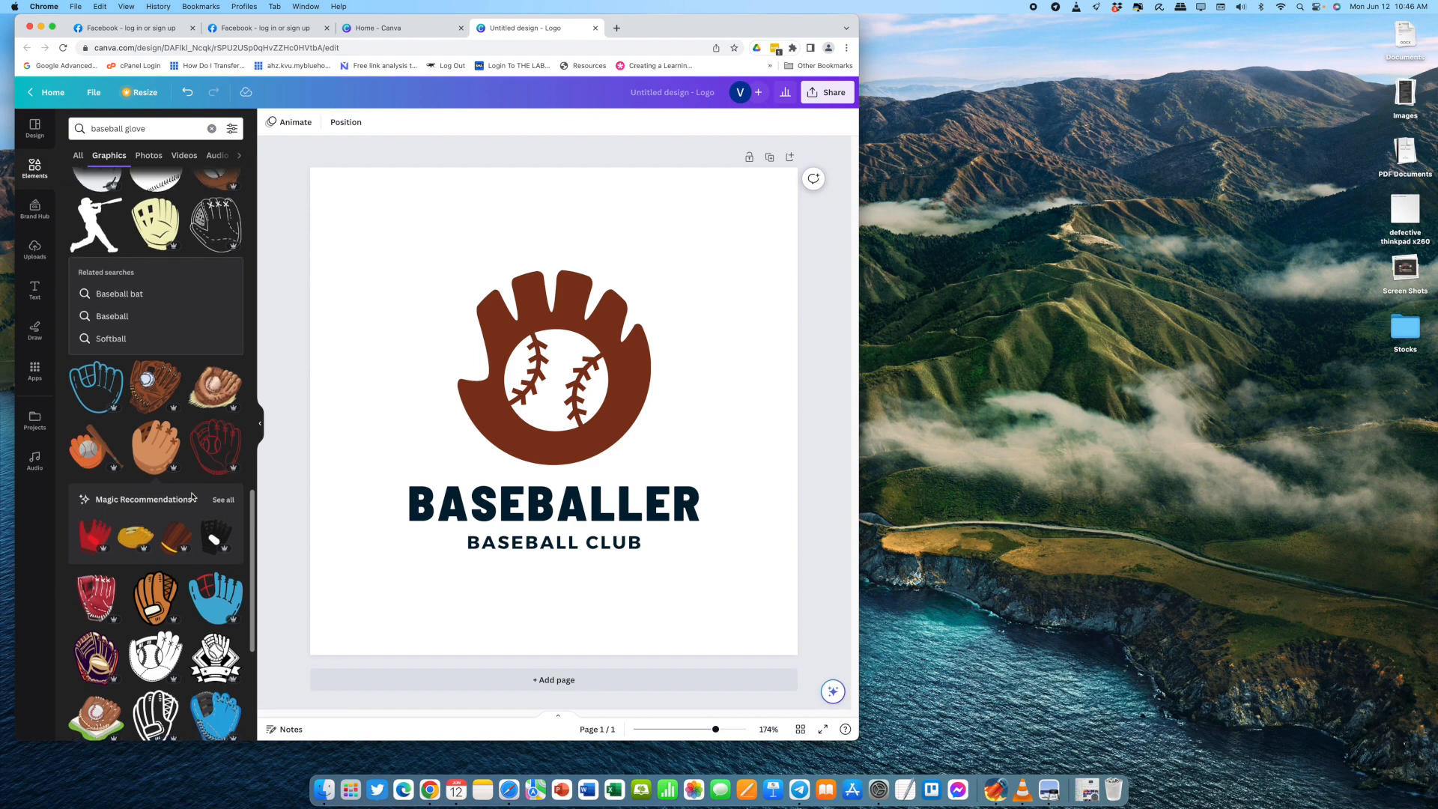
scroll(210, 483, "down", 10)
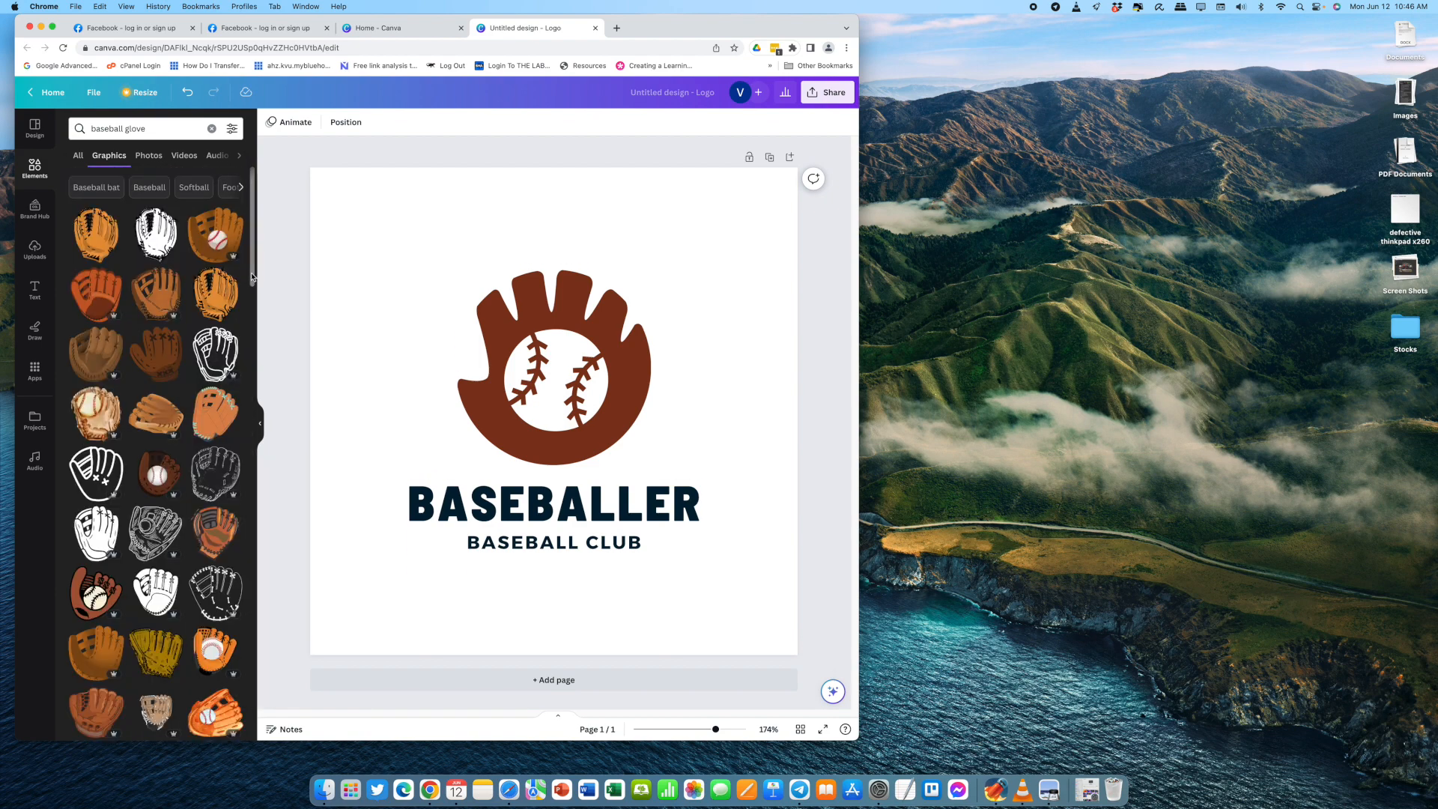
left_click_drag(251, 279, 239, 424)
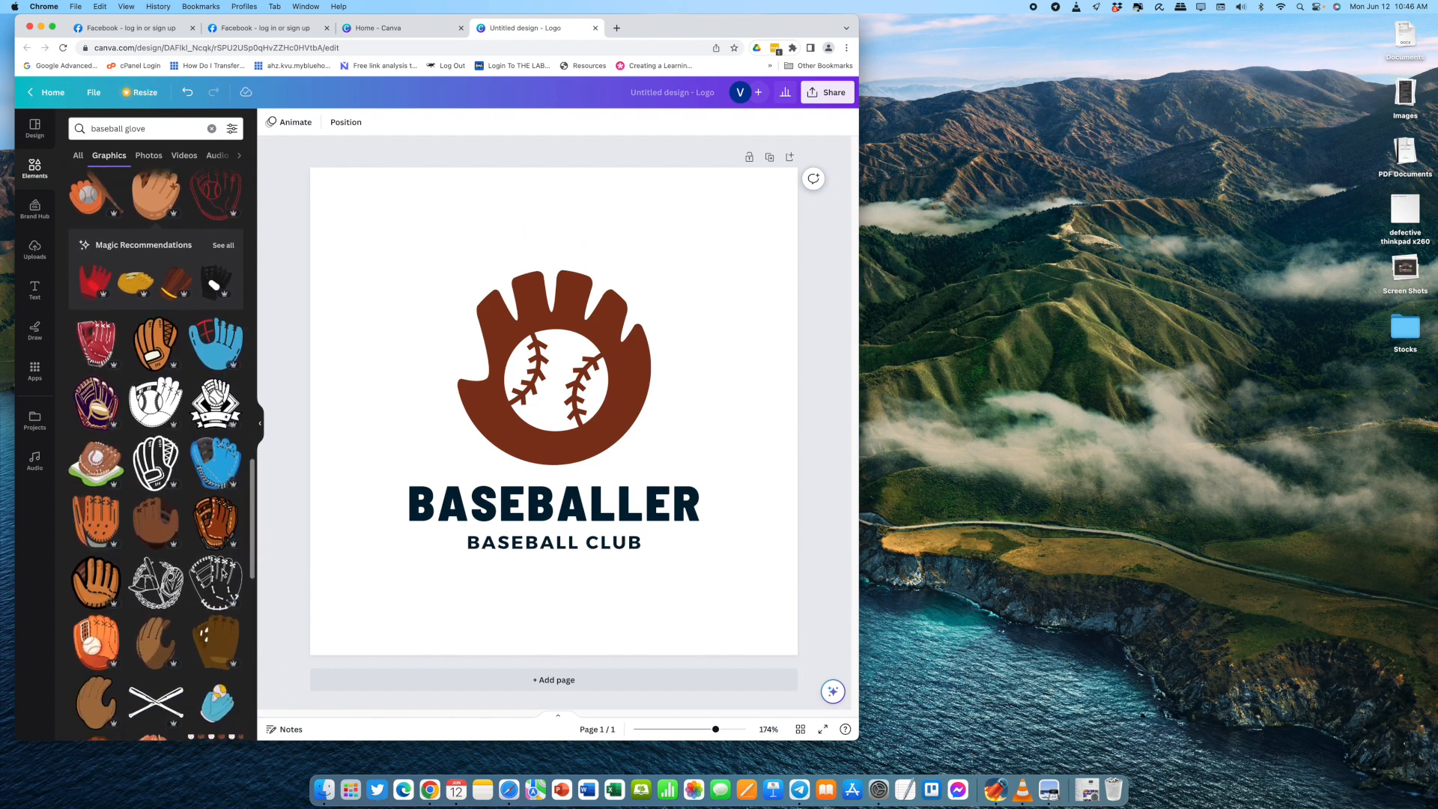
scroll(222, 571, "down", 5)
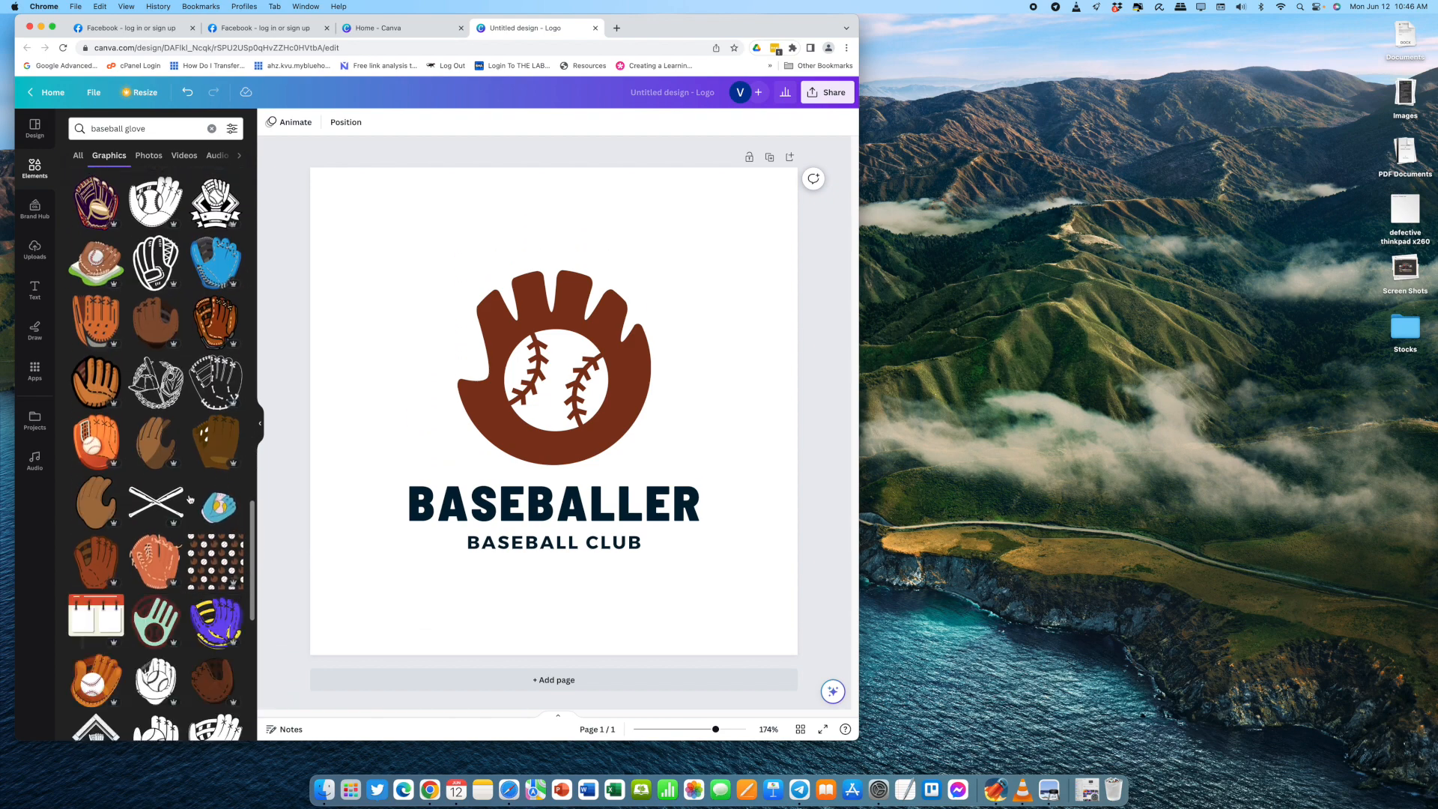
left_click_drag(250, 522, 250, 649)
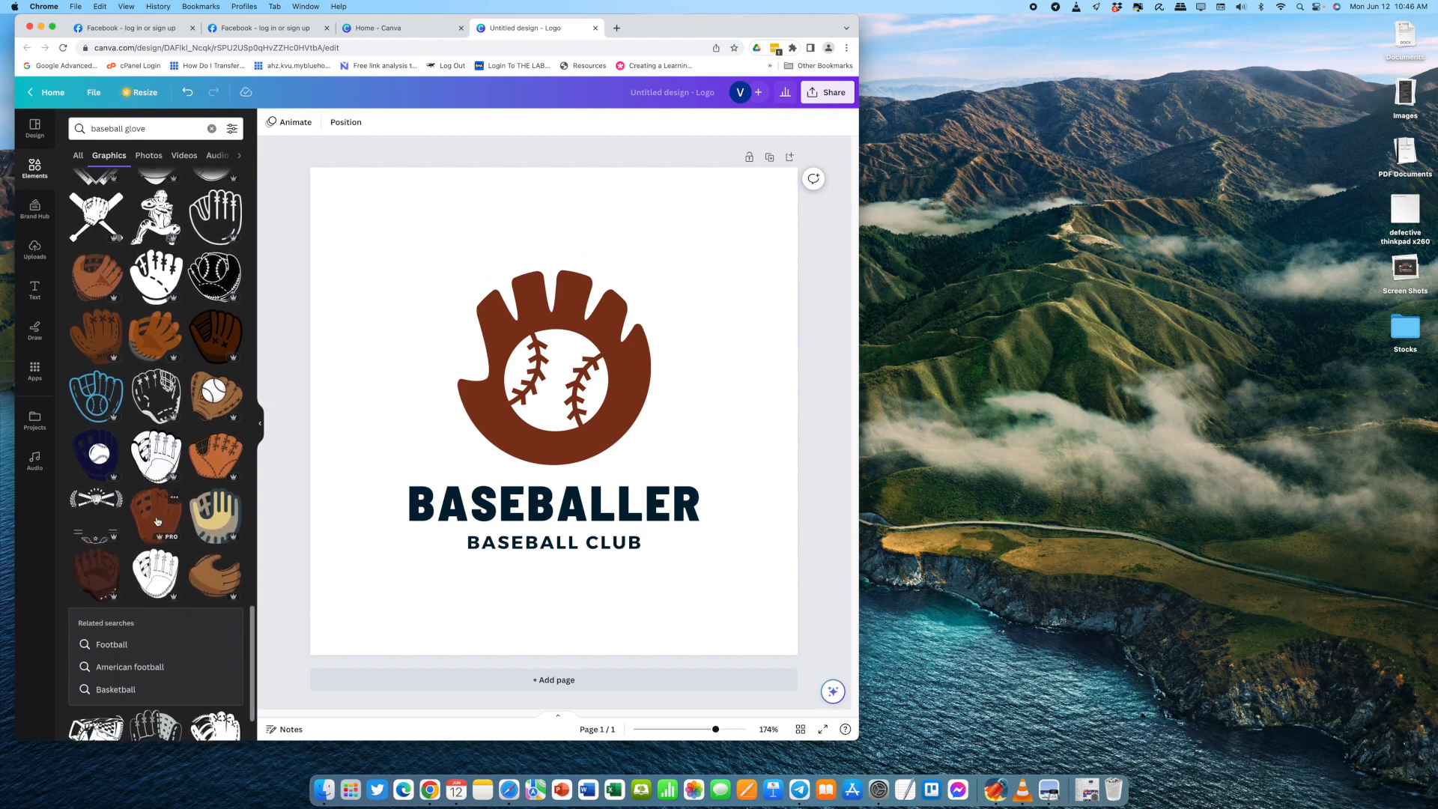
left_click(166, 521)
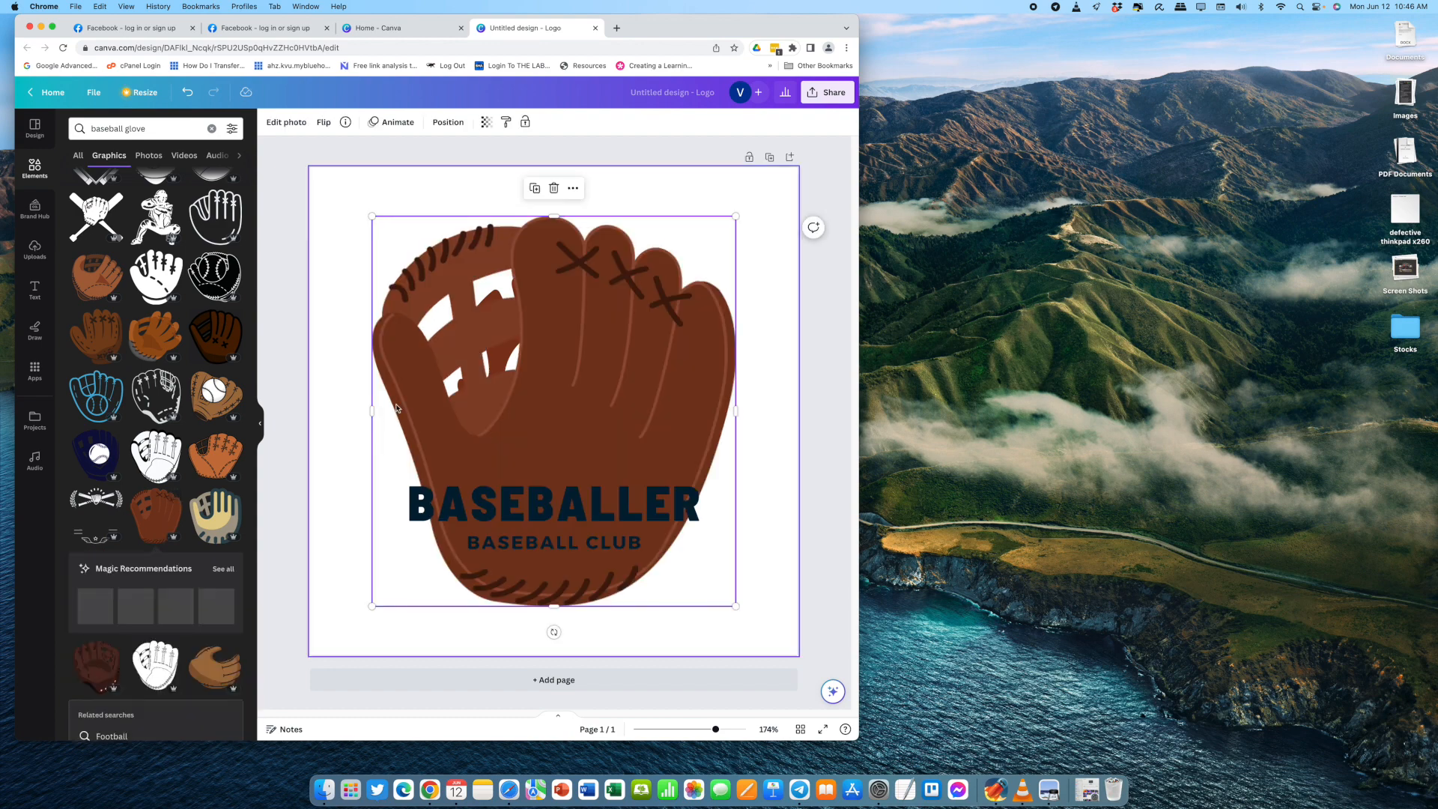
- Shrink the new dark brown glove to about 229 × 246 and move it aside toward the page's upper-right corner
mouse_move(590, 388)
left_mouse_down()
mouse_move(686, 385)
mouse_move(576, 379)
left_mouse_up()
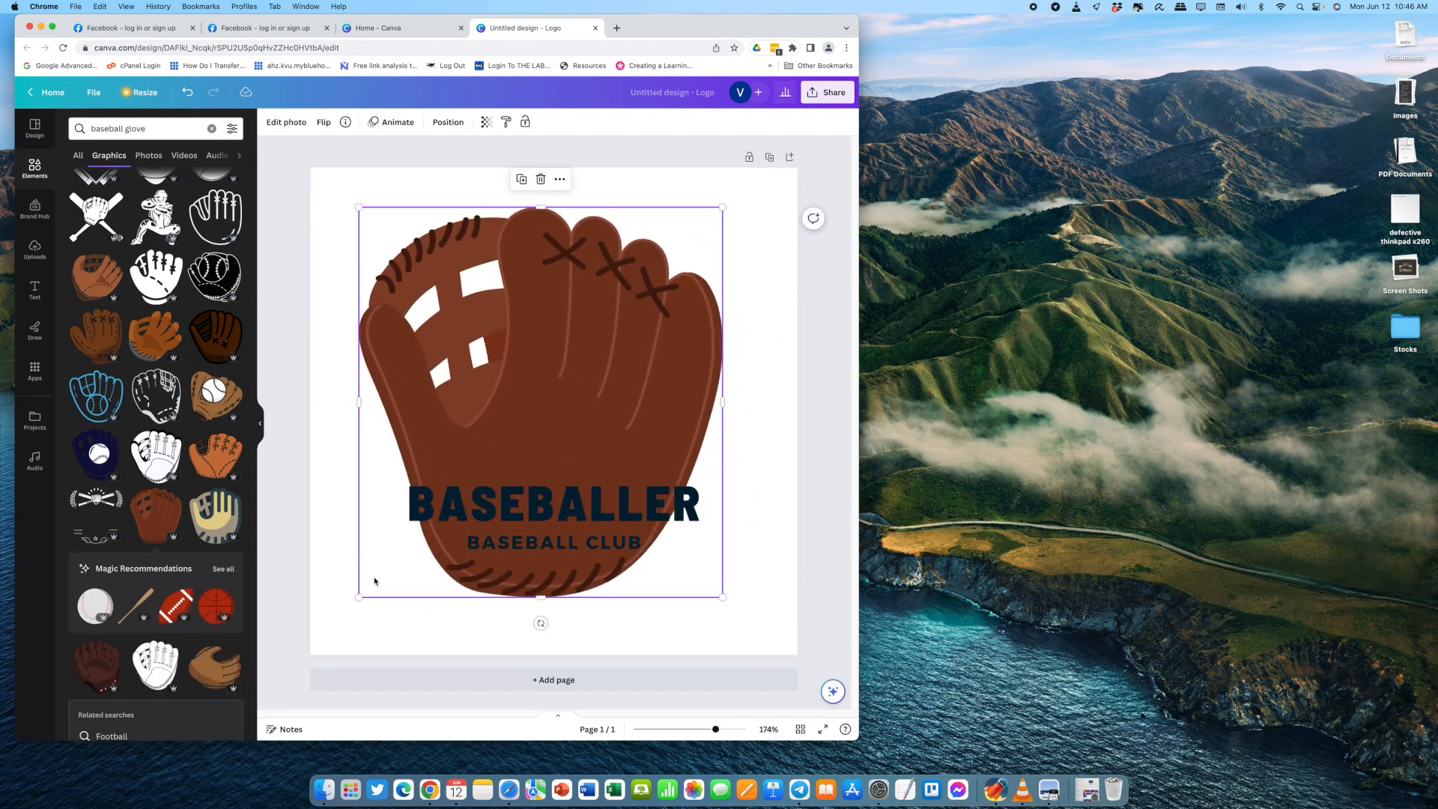
left_click_drag(359, 597, 497, 449)
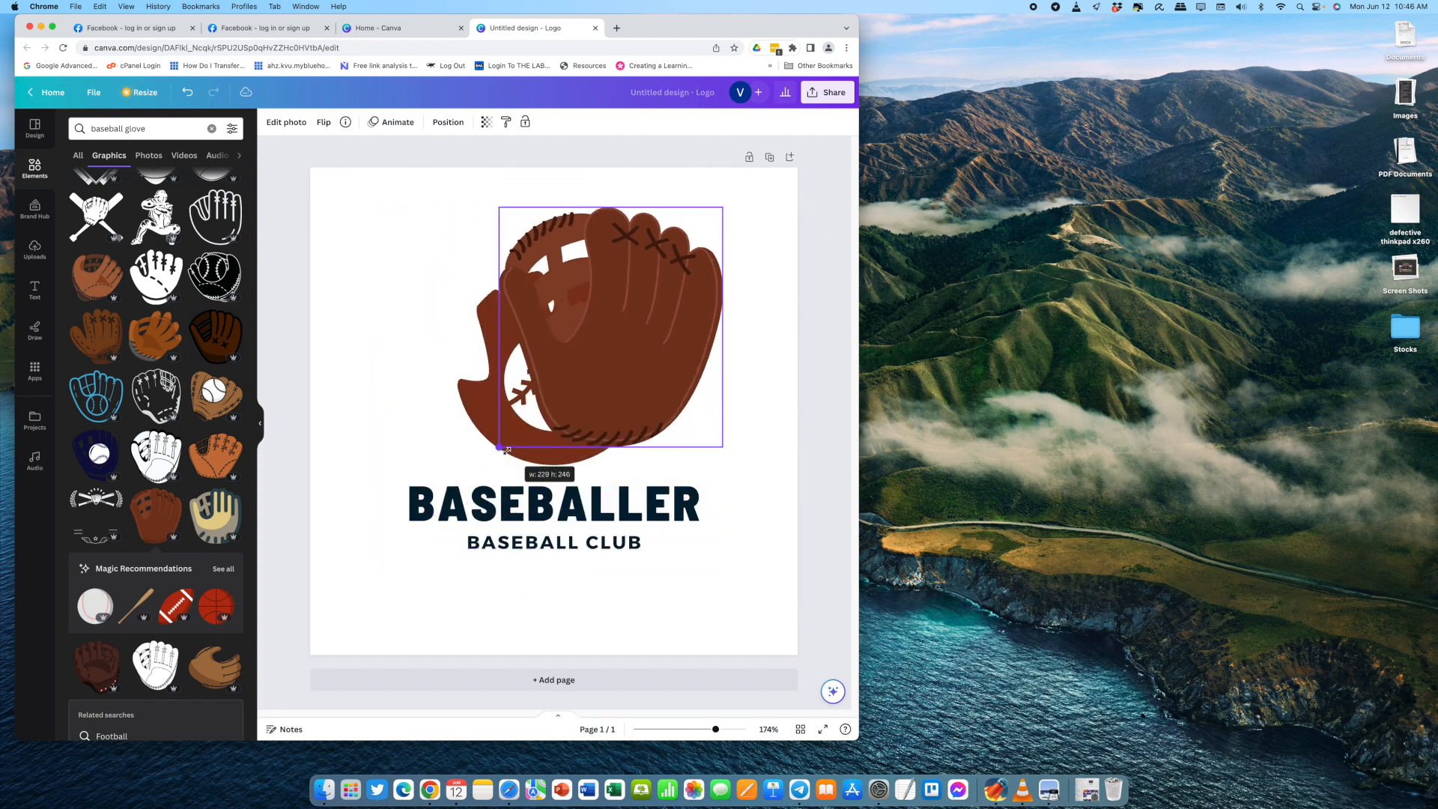
left_click_drag(644, 267, 765, 245)
- Delete the template's original glove-and-ball graphic and place the new dark brown glove centrally above the BASEBALLER text
left_click(567, 301)
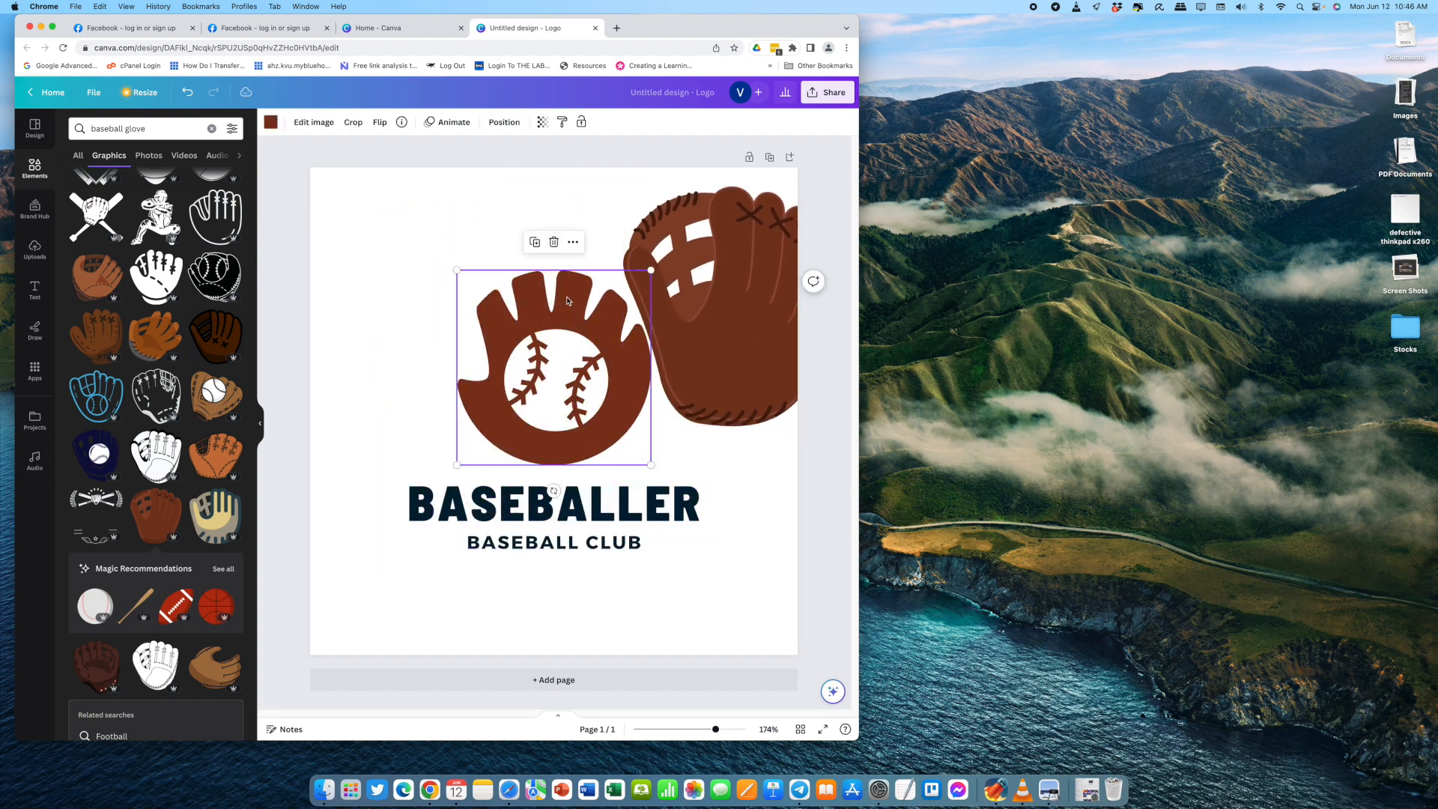
key("Delete")
left_click(690, 283)
left_click_drag(690, 284, 504, 345)
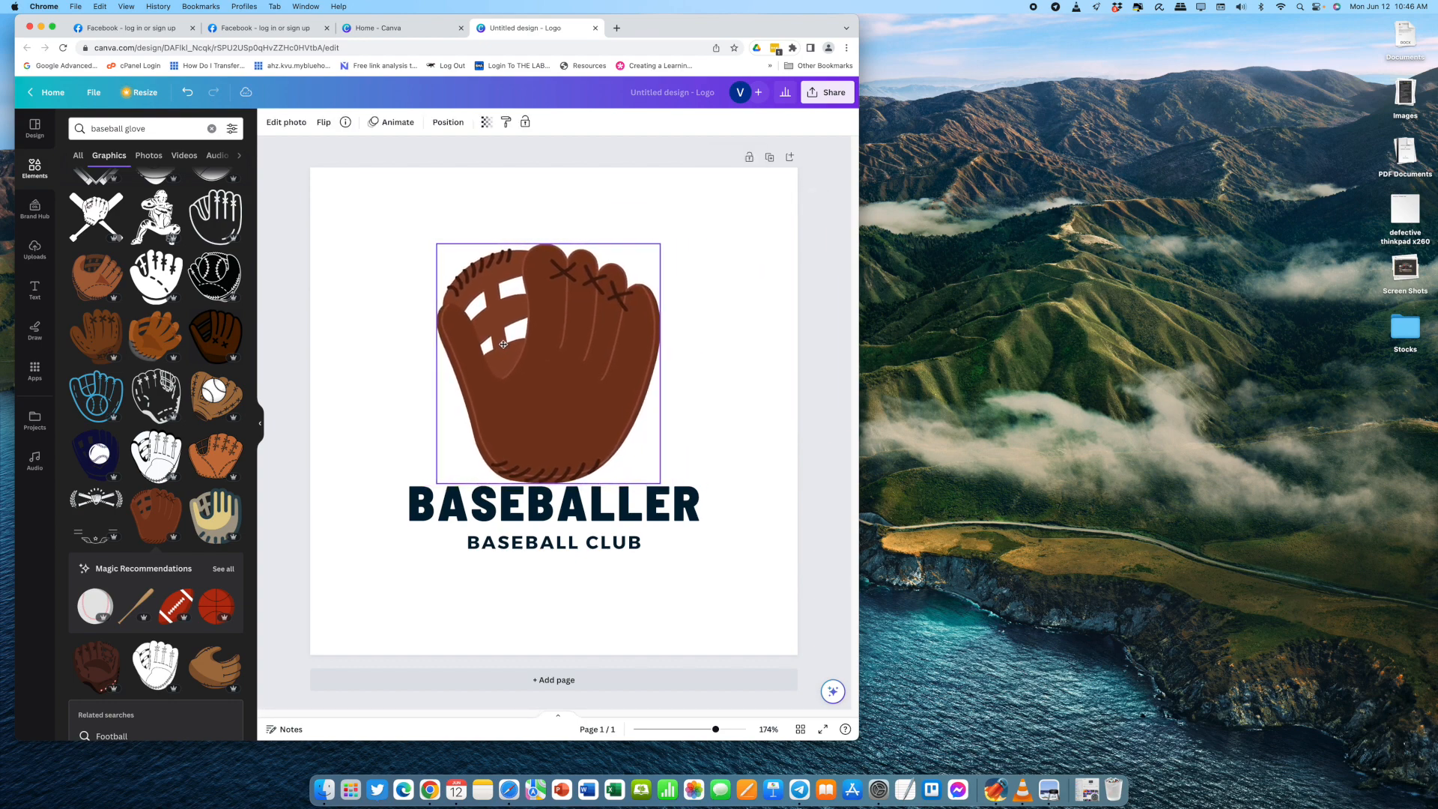
- Bring the dark brown glove forward one layer and try repositioning it above the BASEBALLER text
right_click(566, 355)
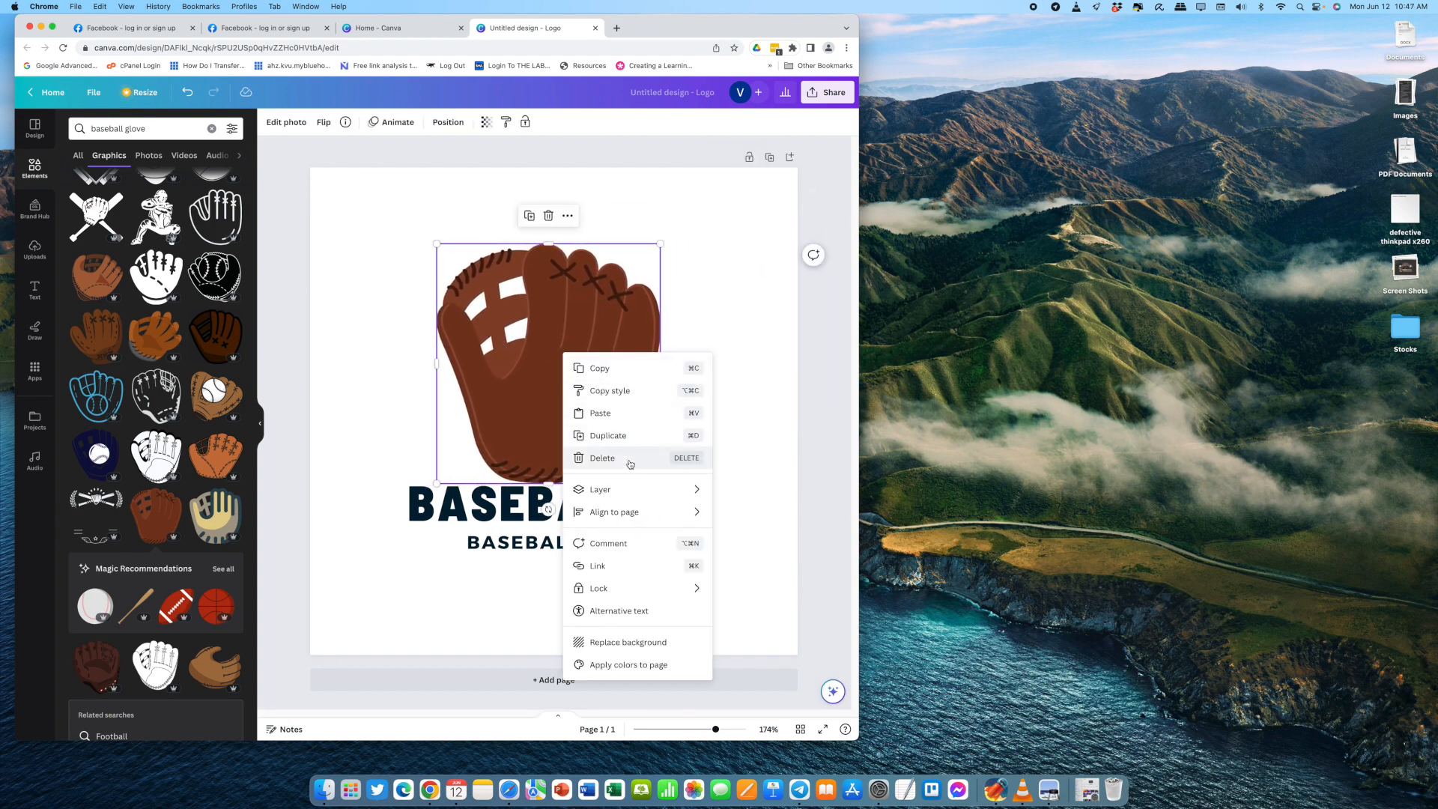
mouse_move(643, 493)
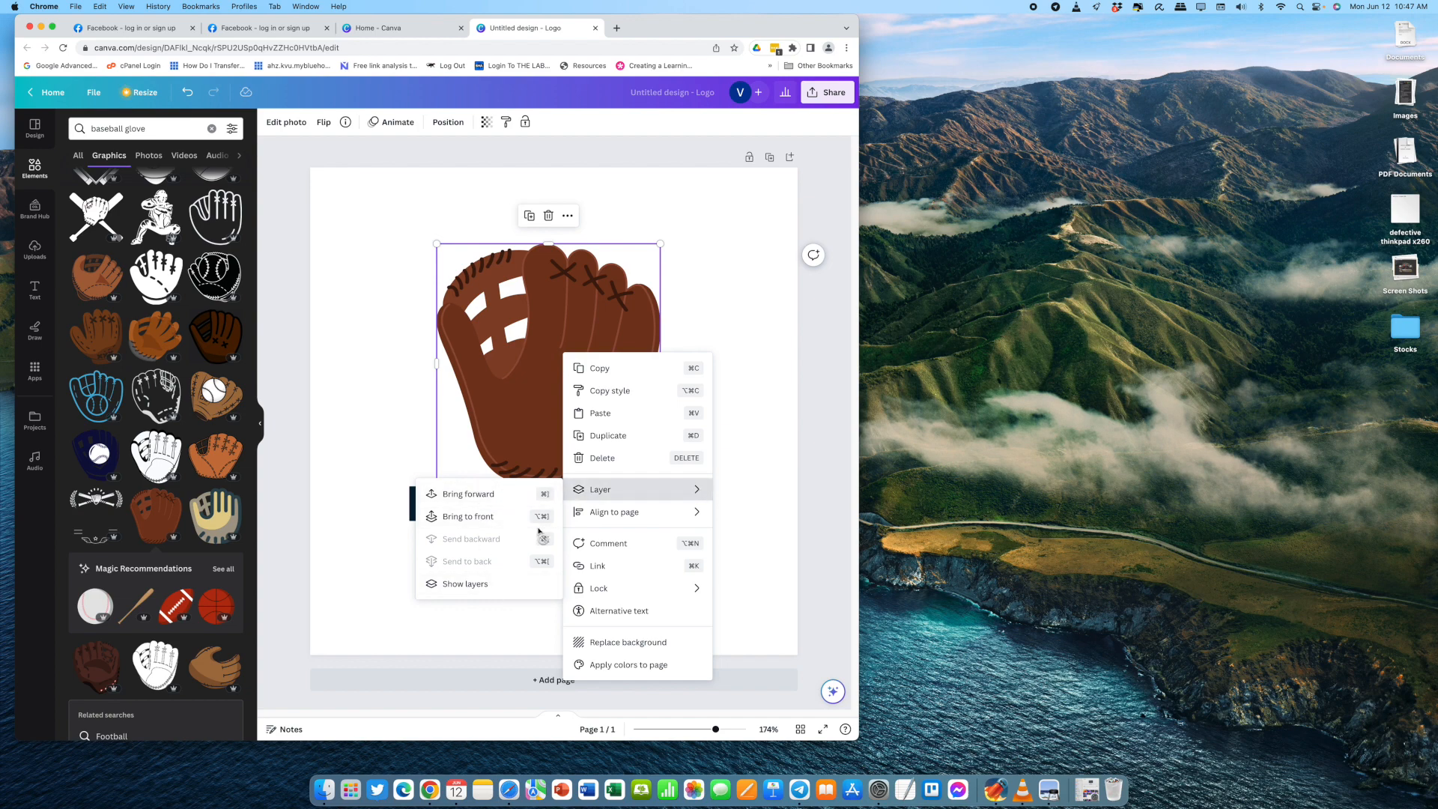
left_click(483, 497)
left_click_drag(552, 360, 674, 350)
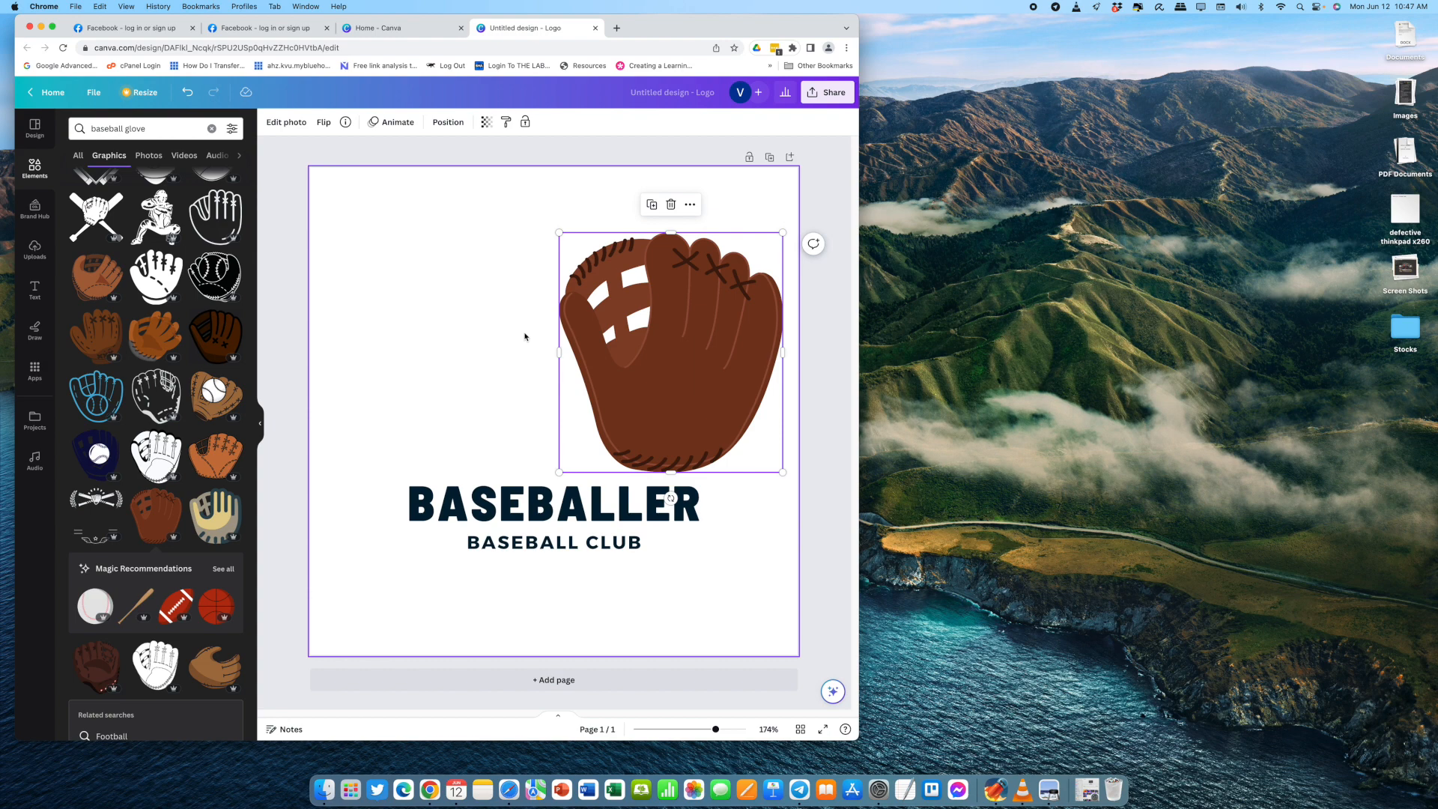
left_click_drag(679, 317, 593, 317)
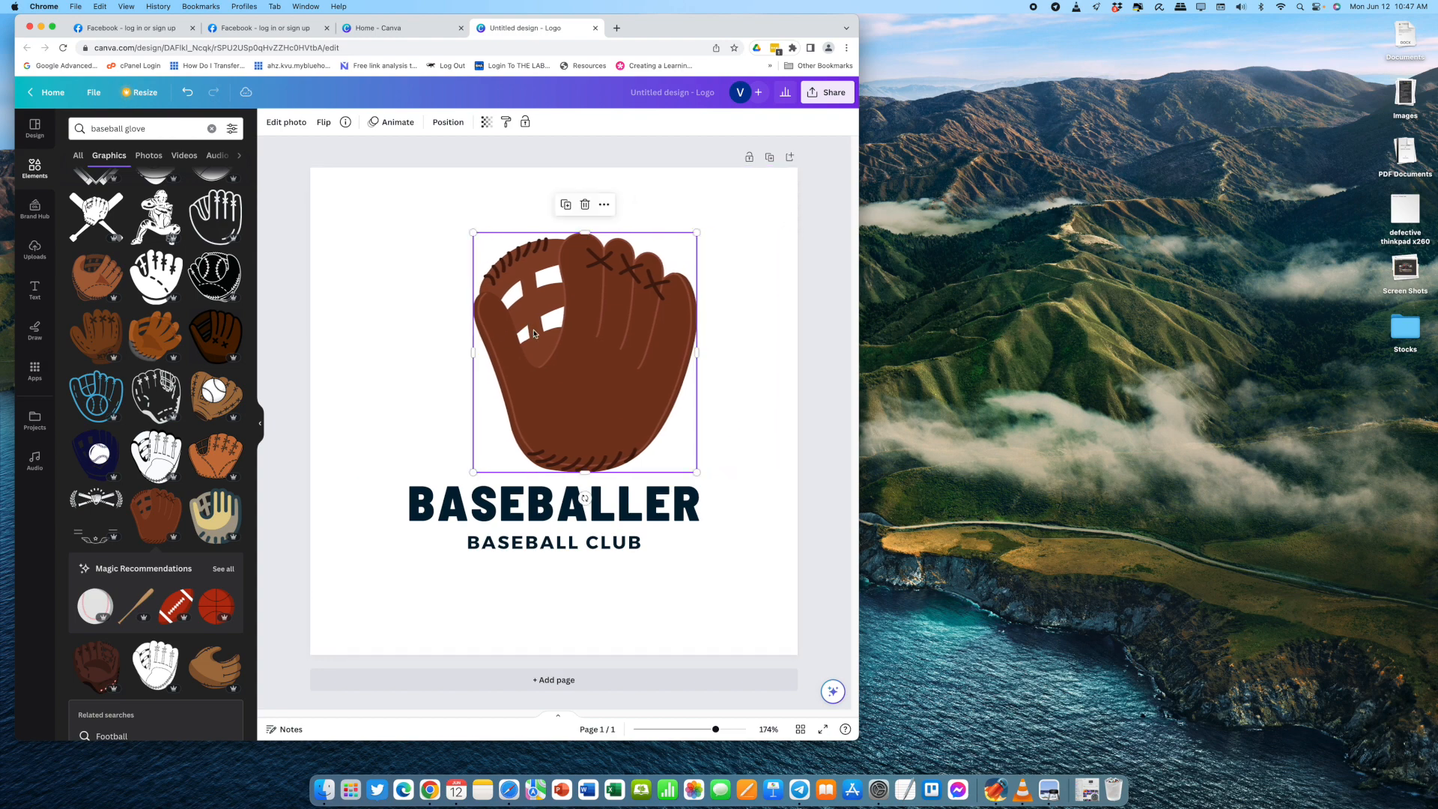
- Undo the recent glove moves and the deletion of the template's original glove-and-ball graphic
key("super+z")
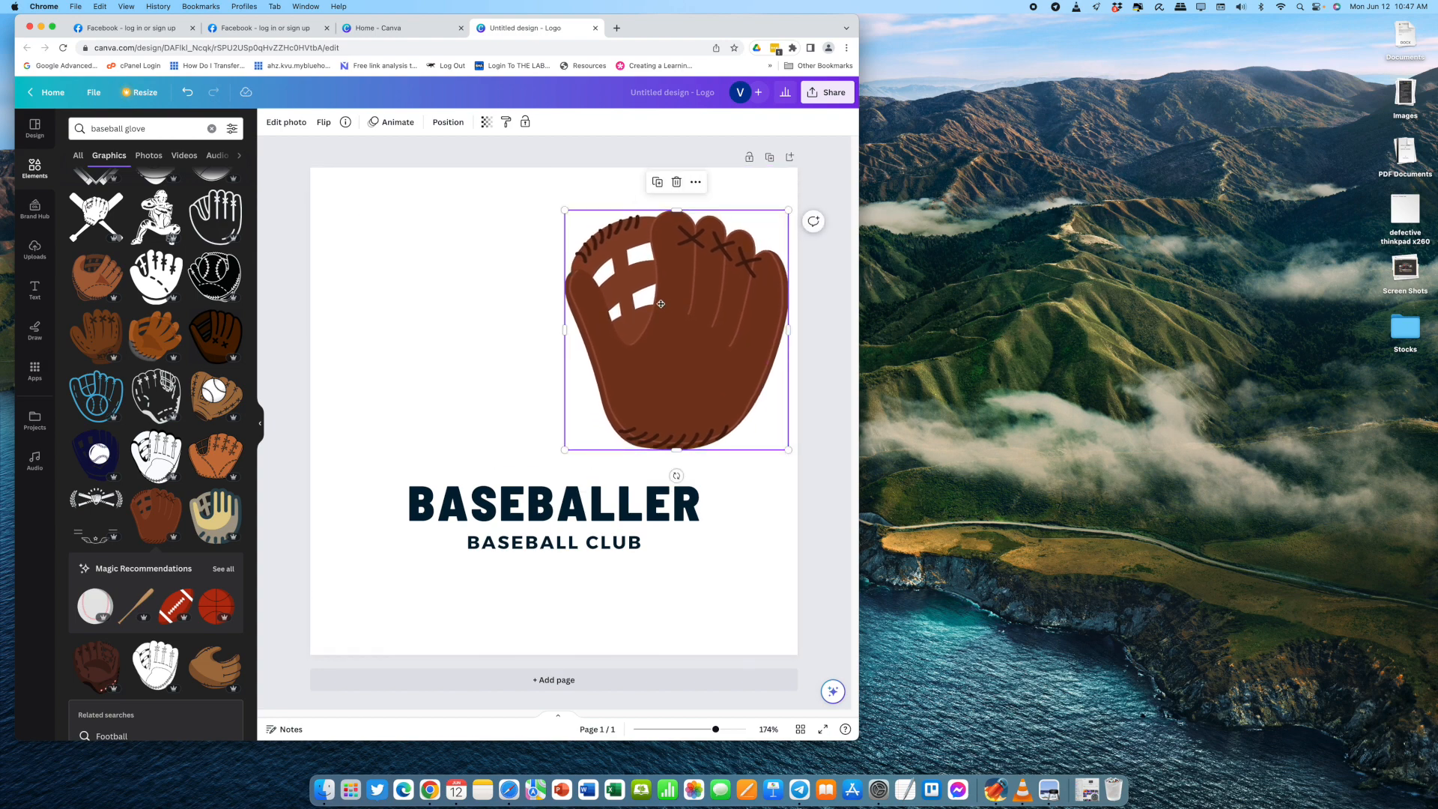
key("super+z")
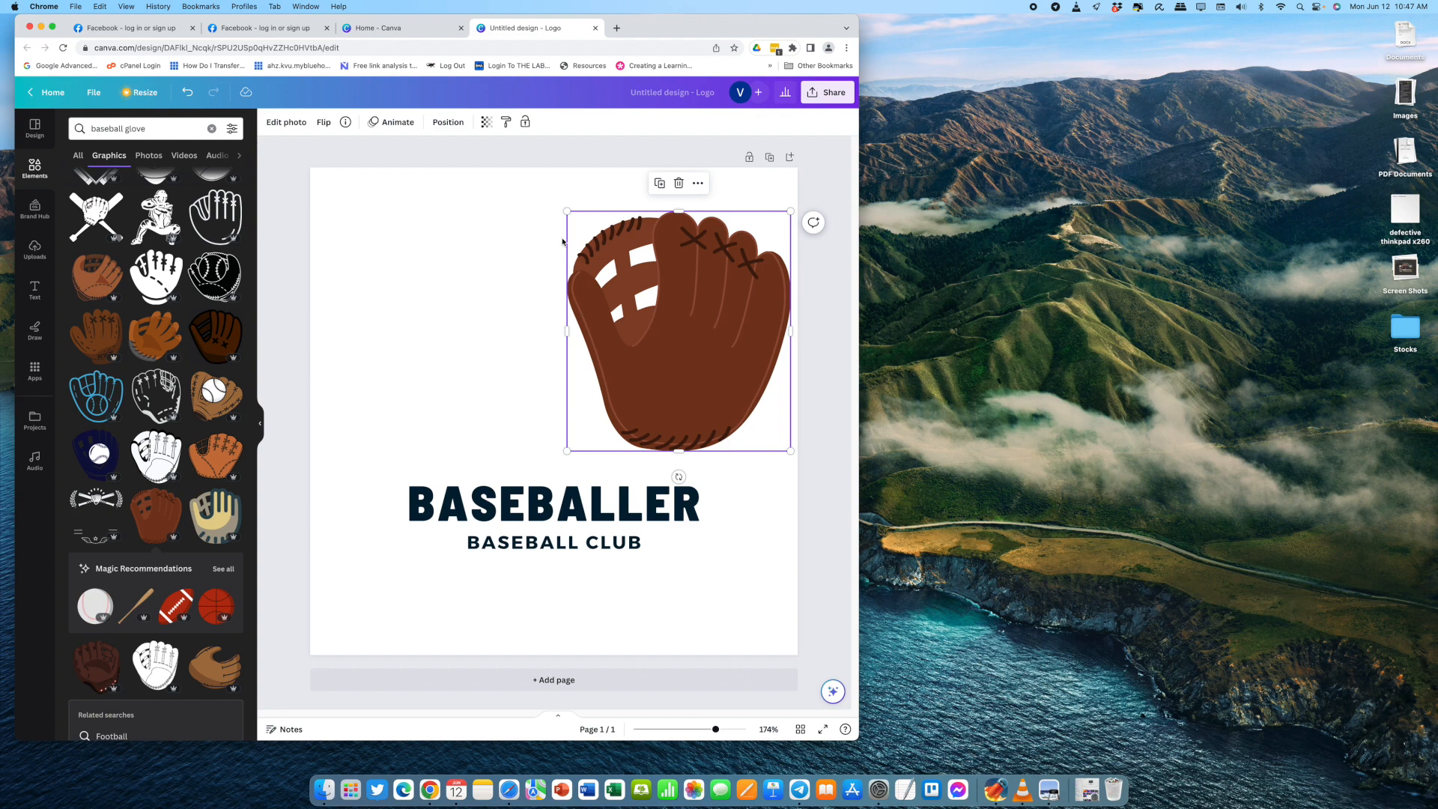
left_click(188, 93)
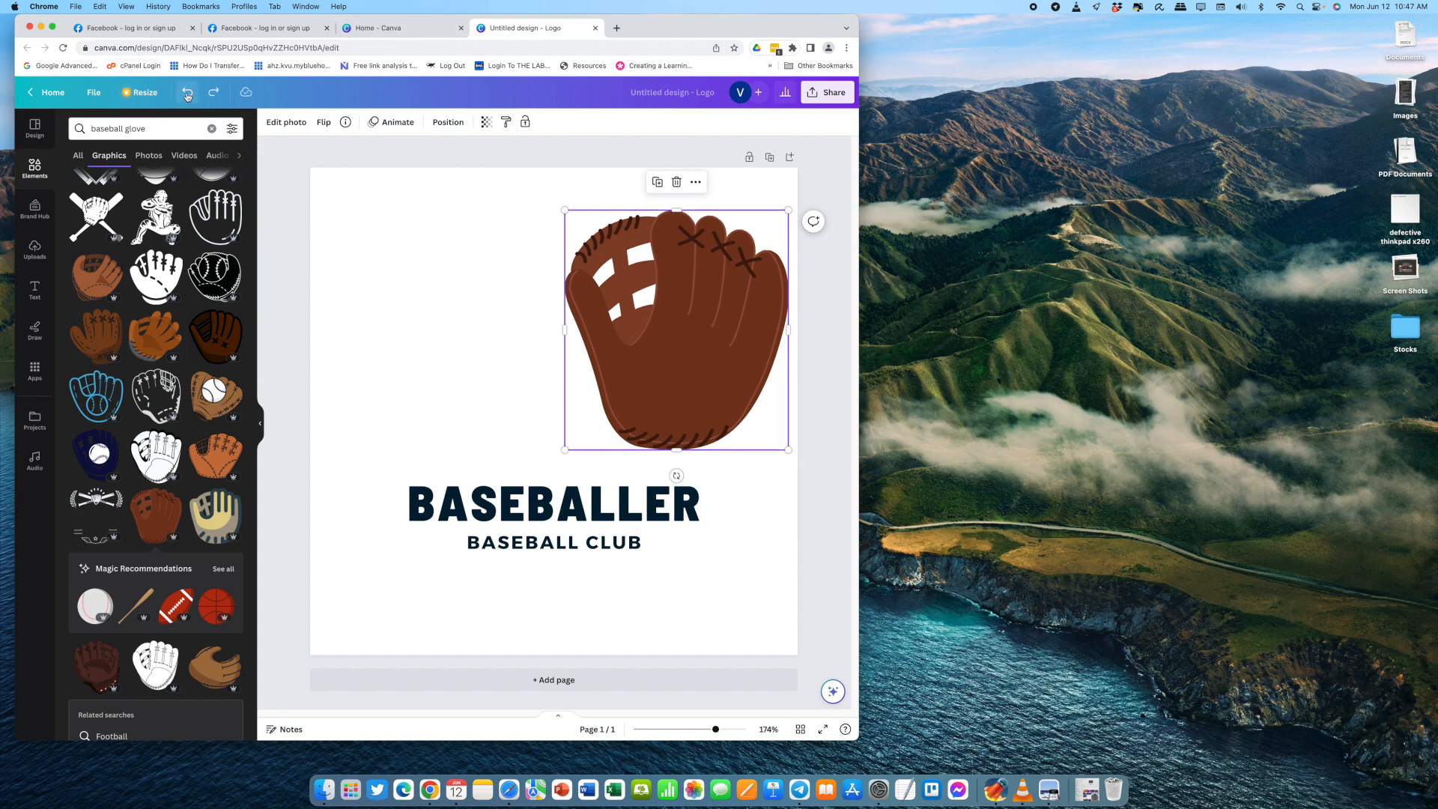
left_click(187, 93)
left_click(187, 94)
left_click(187, 94)
left_click(188, 93)
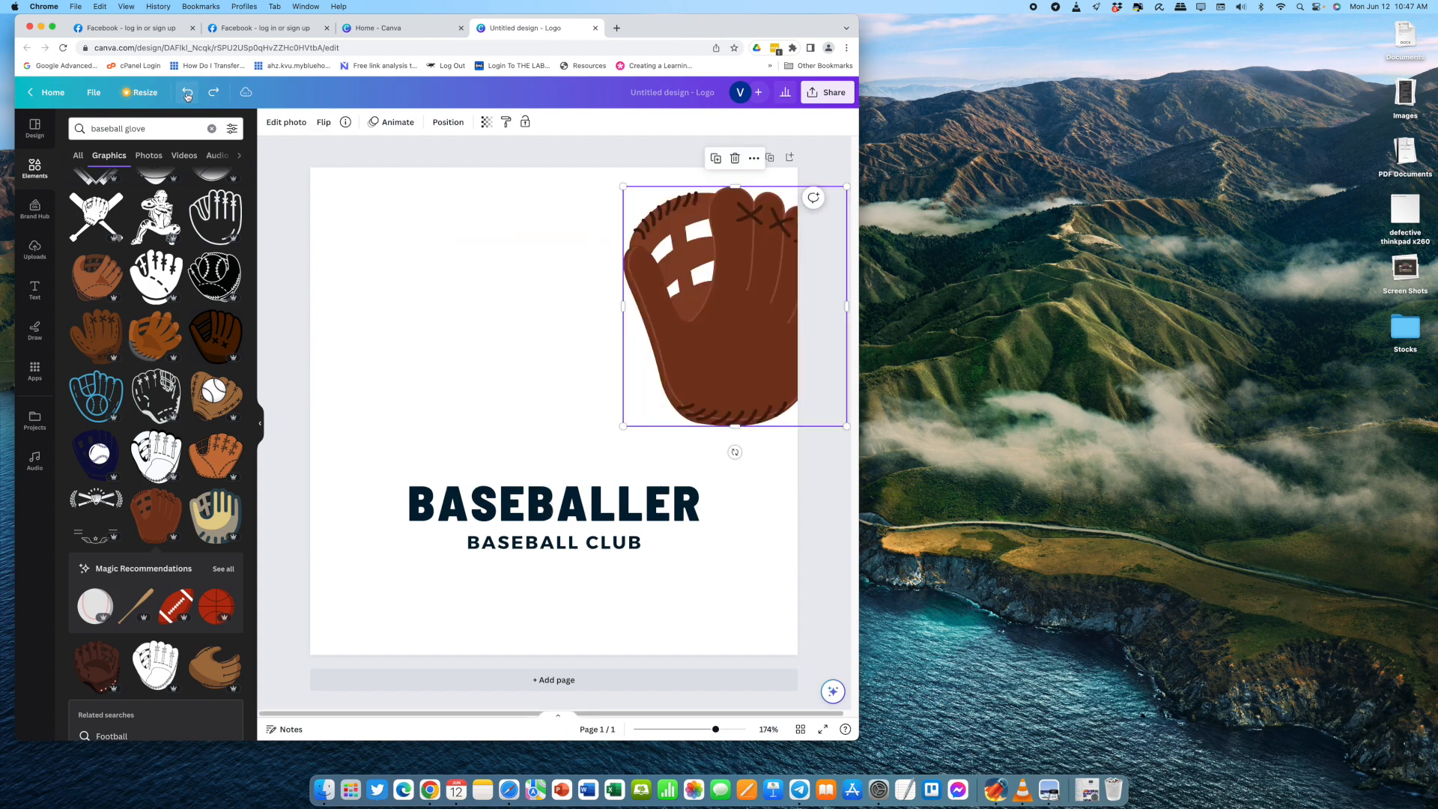
left_click(187, 94)
- Select the template's glove-and-ball graphic, shift it slightly aside and delete it from the page
left_click(532, 303)
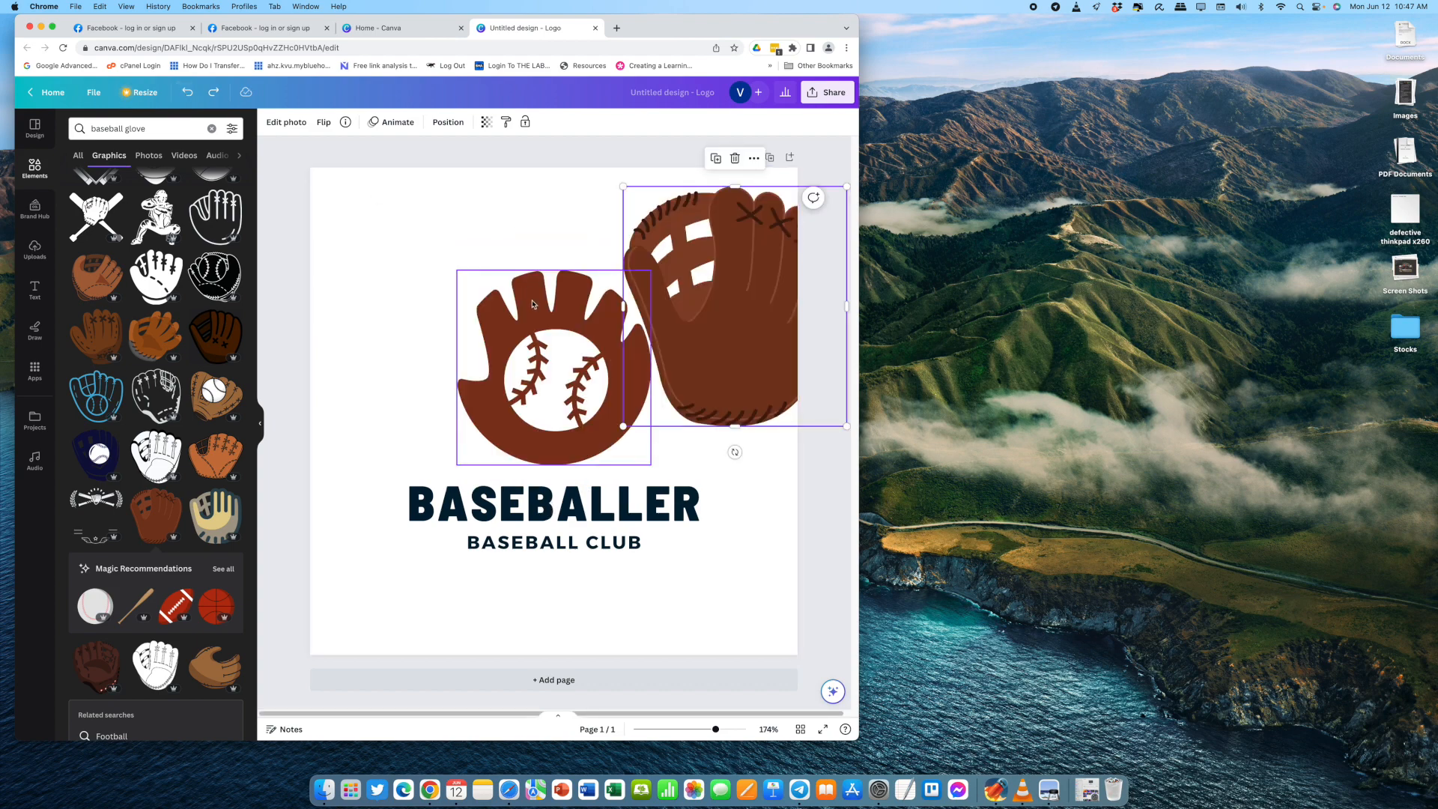
left_click_drag(376, 287, 587, 422)
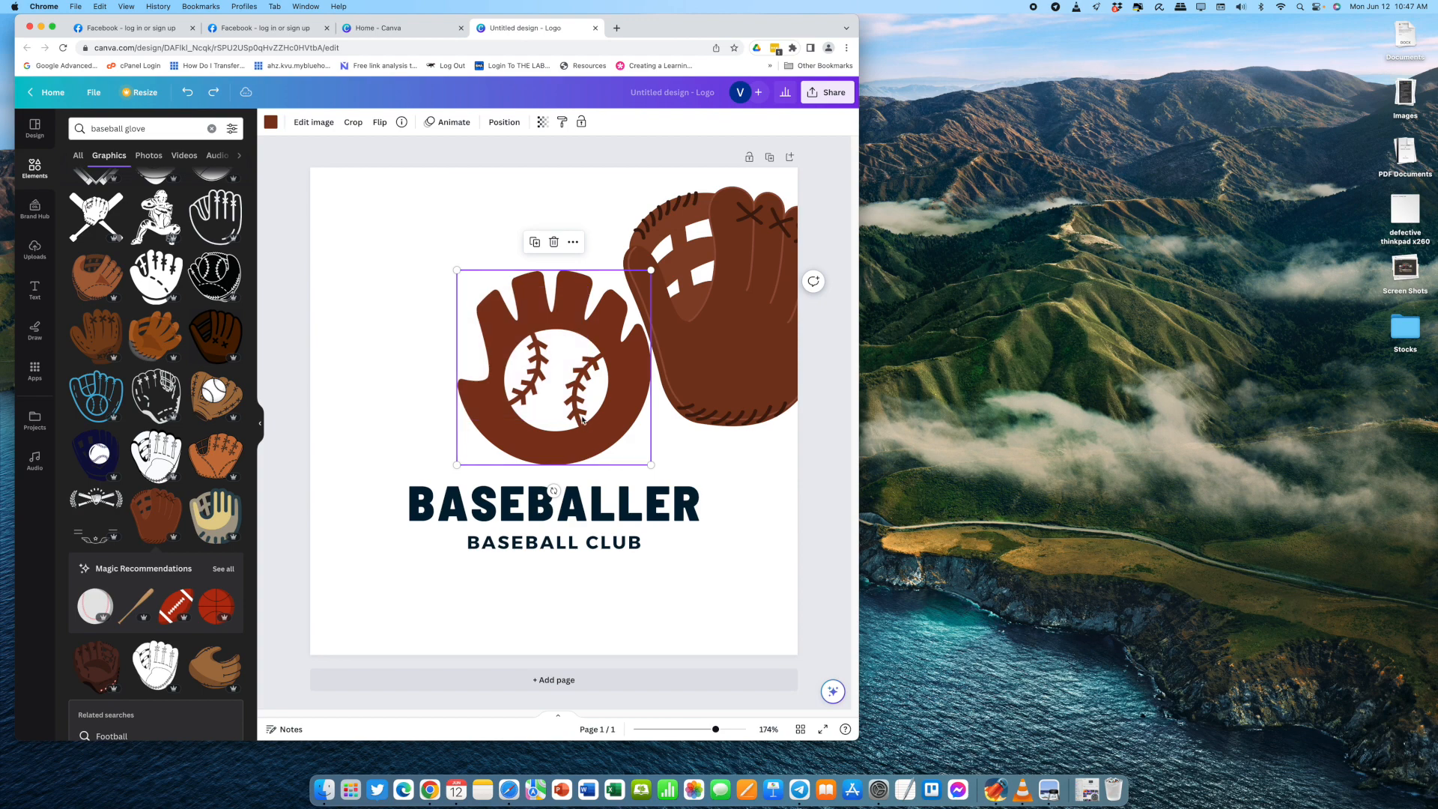
mouse_move(472, 326)
left_mouse_down()
mouse_move(508, 336)
mouse_move(447, 321)
mouse_move(478, 336)
left_mouse_up()
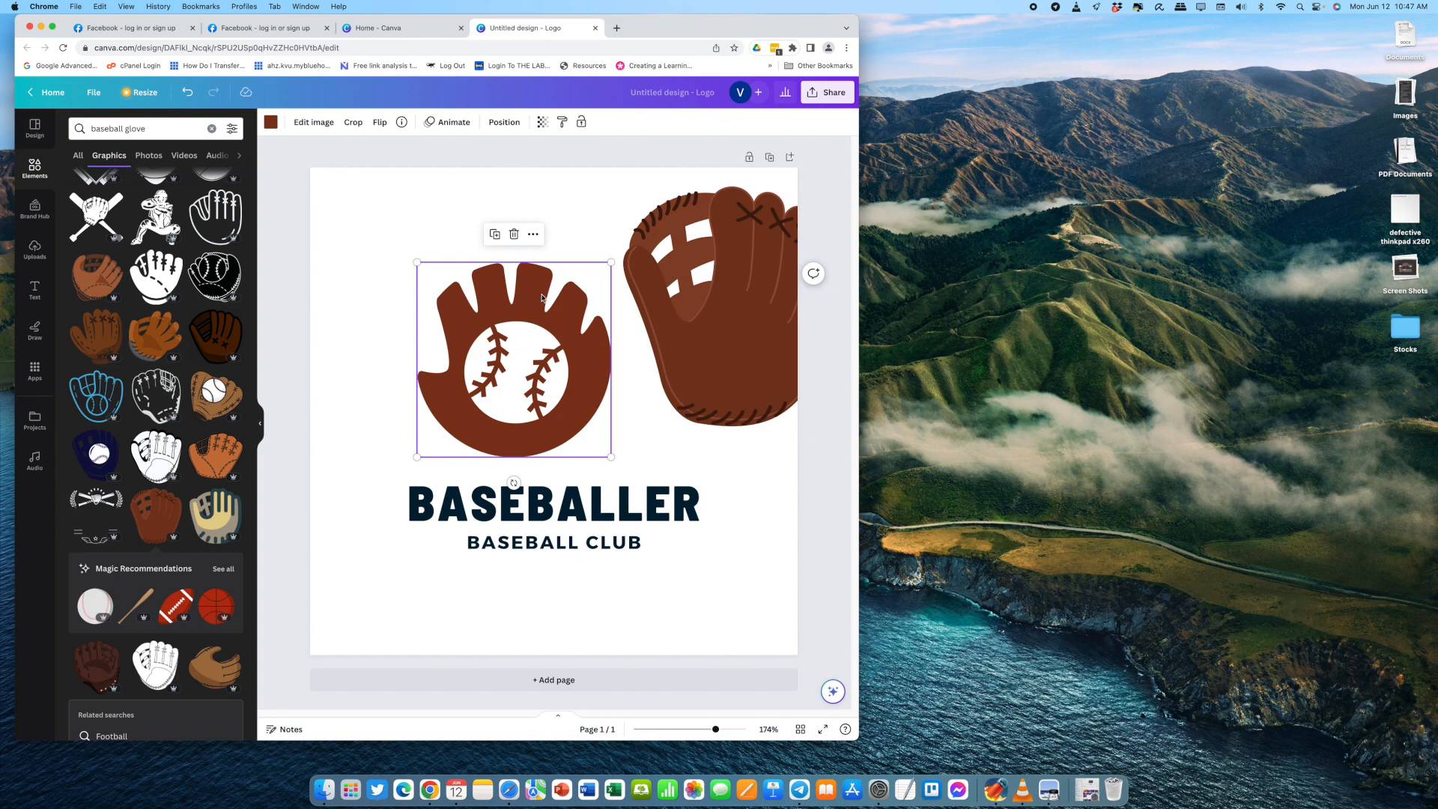
left_click(514, 234)
- Shrink the dark brown glove and centre it above the BASEBALLER text
left_click(683, 281)
left_click_drag(683, 281, 502, 324)
left_click_drag(666, 224, 624, 270)
left_click_drag(565, 368, 590, 367)
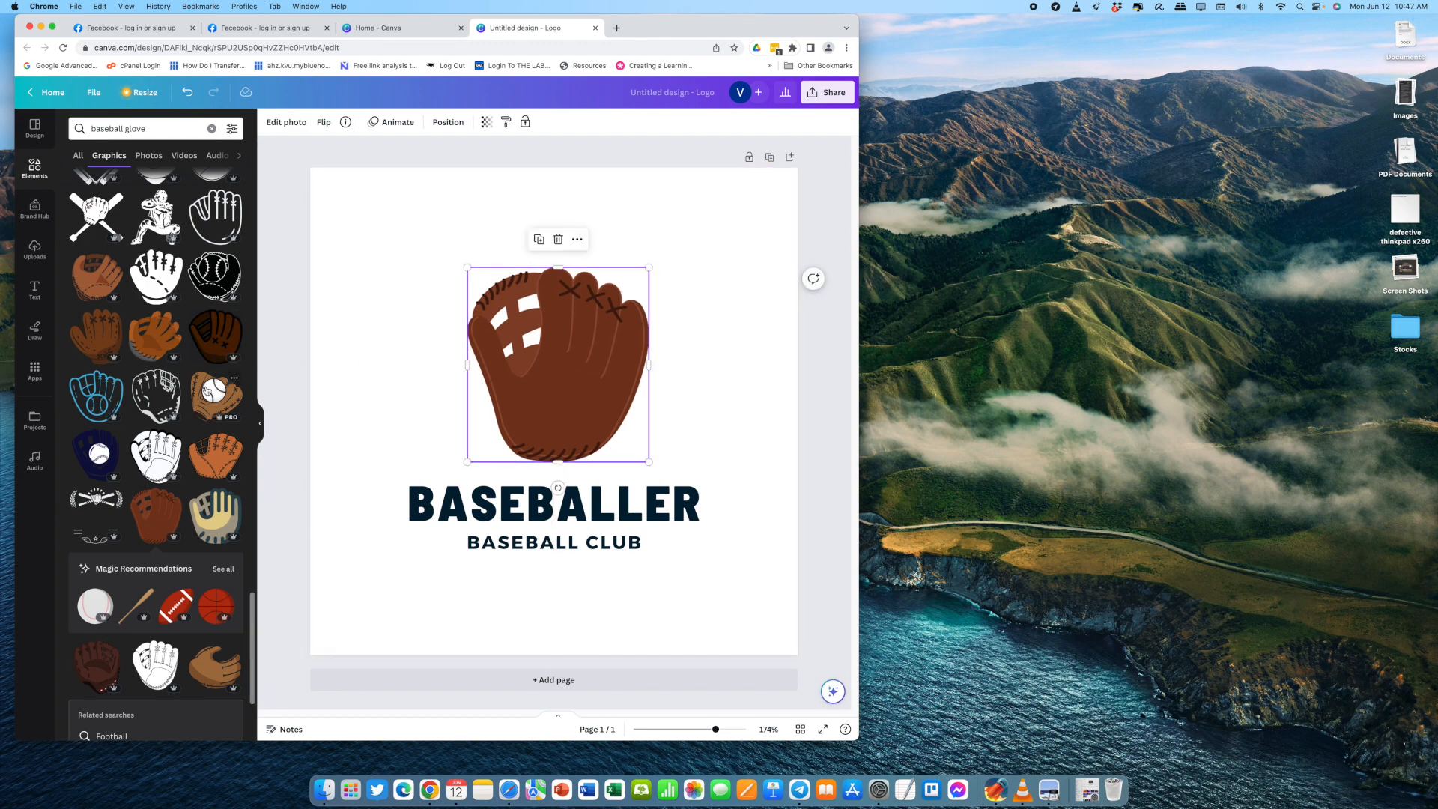
- Search the graphics library for "baseball ball" instead of baseball gloves
scroll(208, 390, "down", 5)
scroll(207, 390, "up", 5)
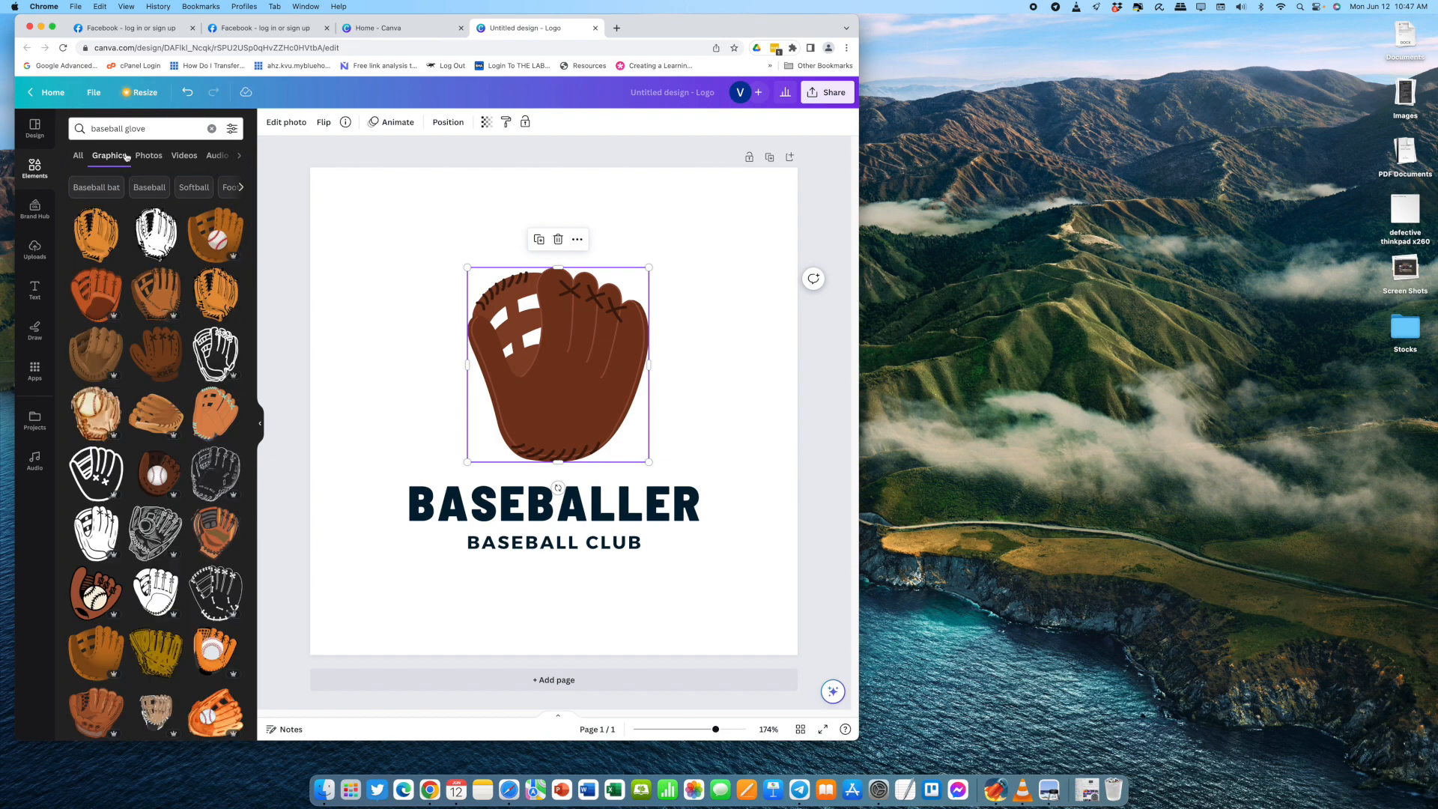
double_click(146, 129)
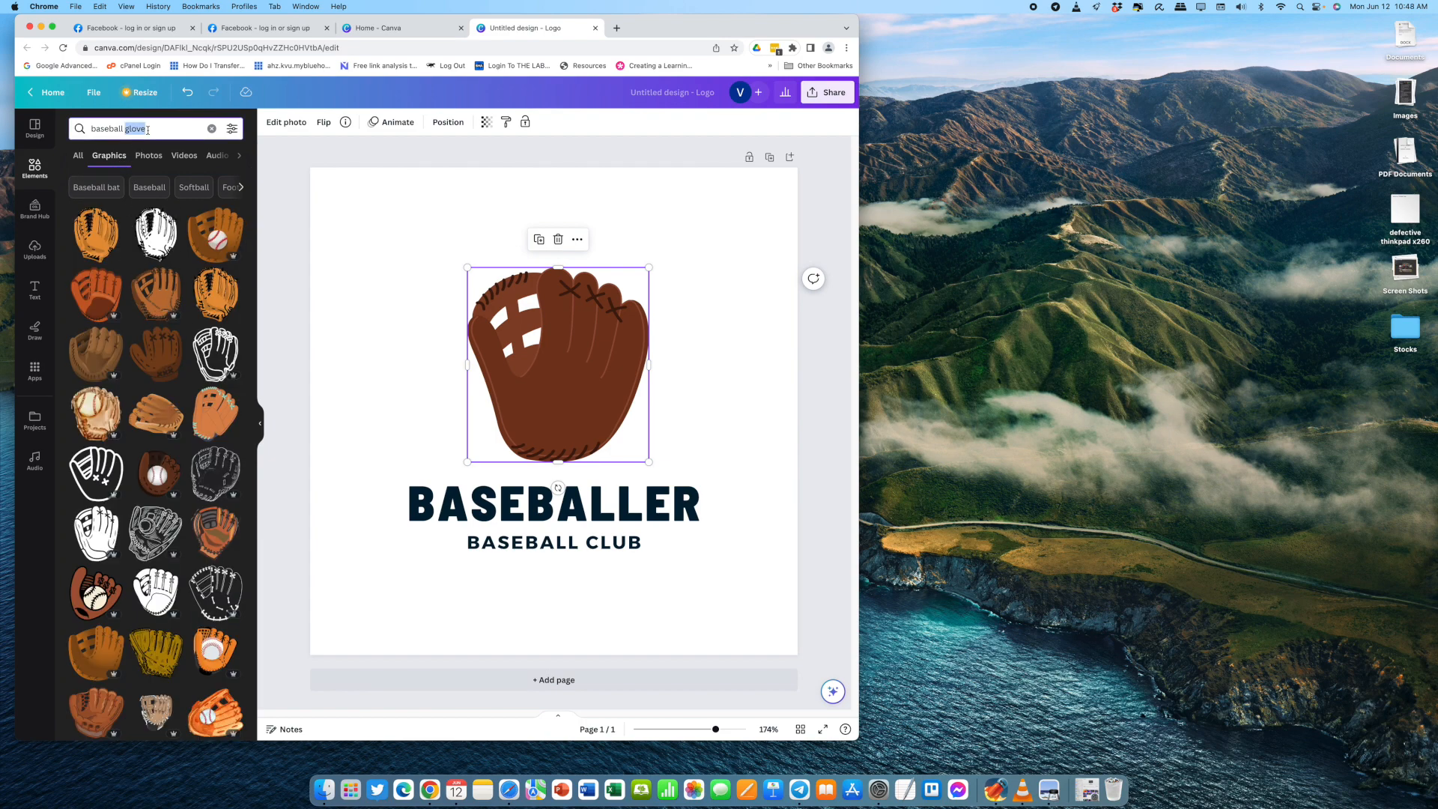
type("ball")
key("Return")
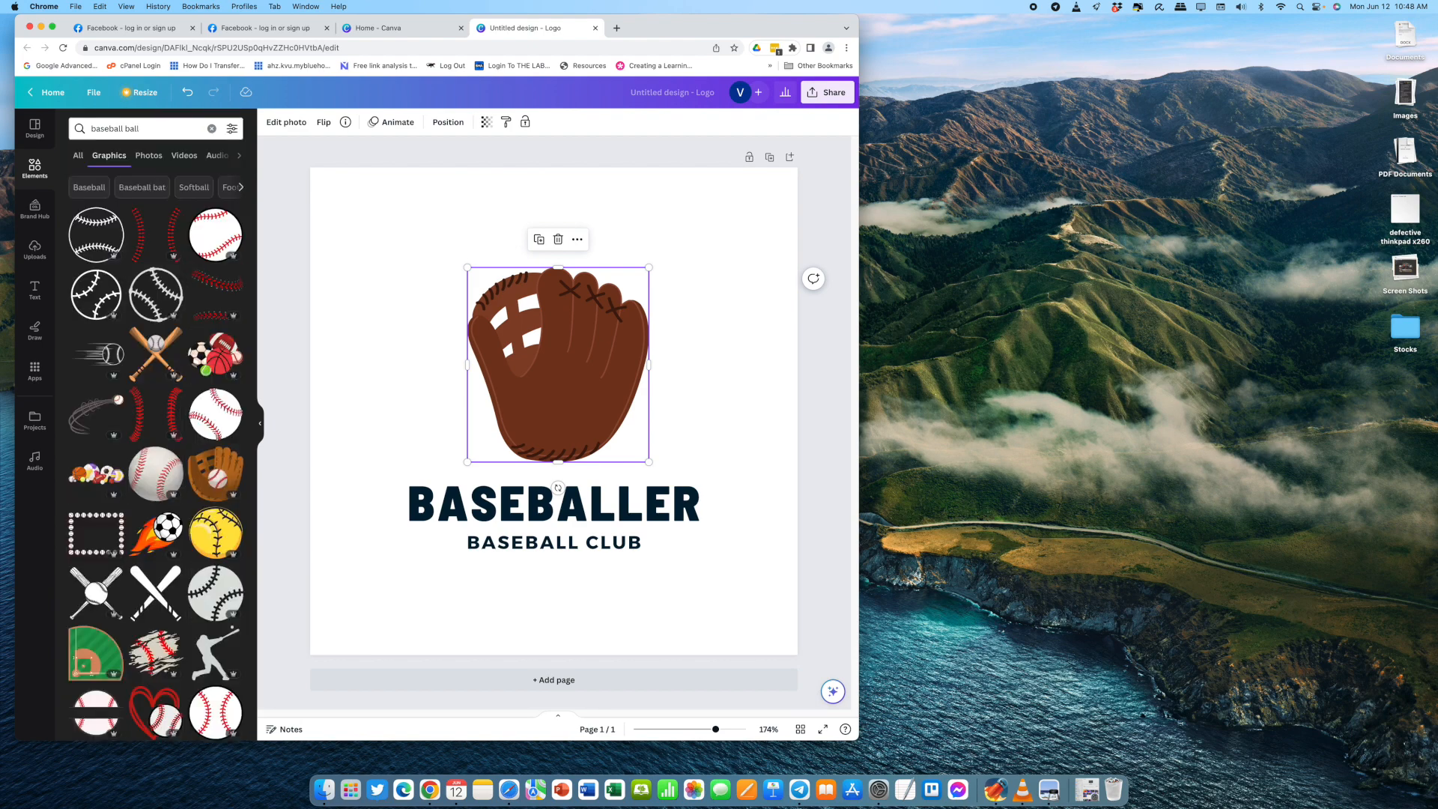
- Try the black-outlined baseball with red stitching over the glove, then delete it
scroll(194, 403, "down", 1)
scroll(194, 403, "down", 5)
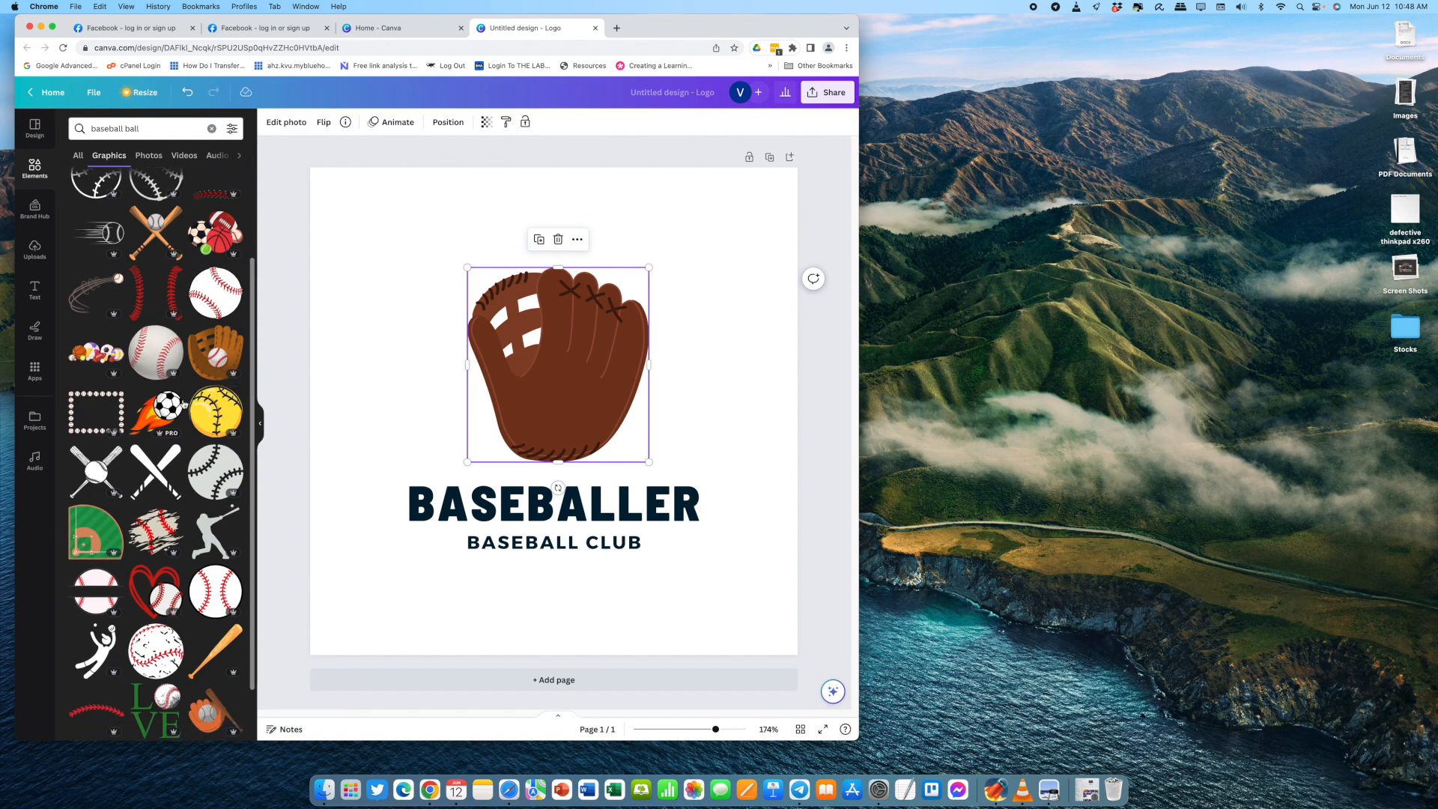
scroll(183, 403, "down", 5)
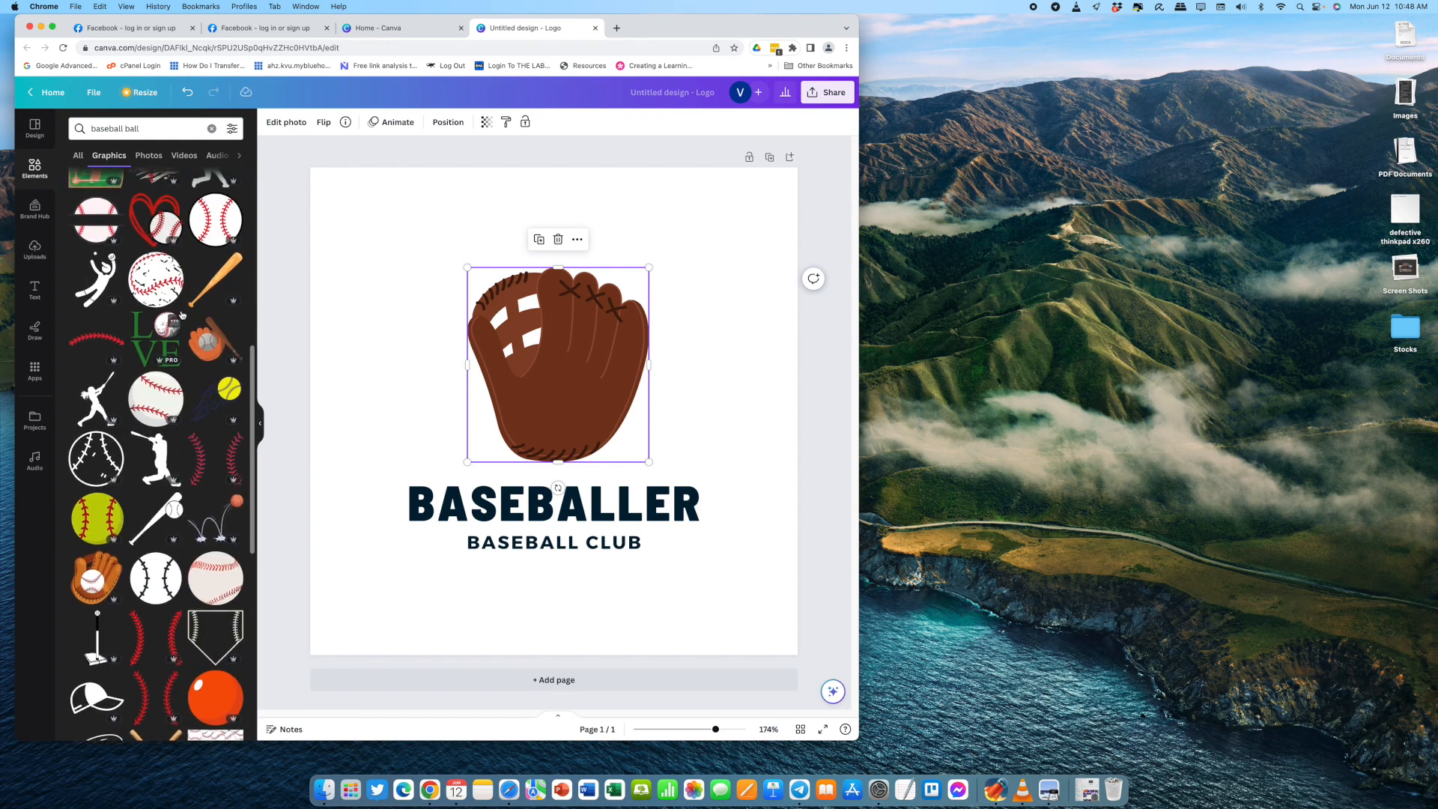
left_click(216, 330)
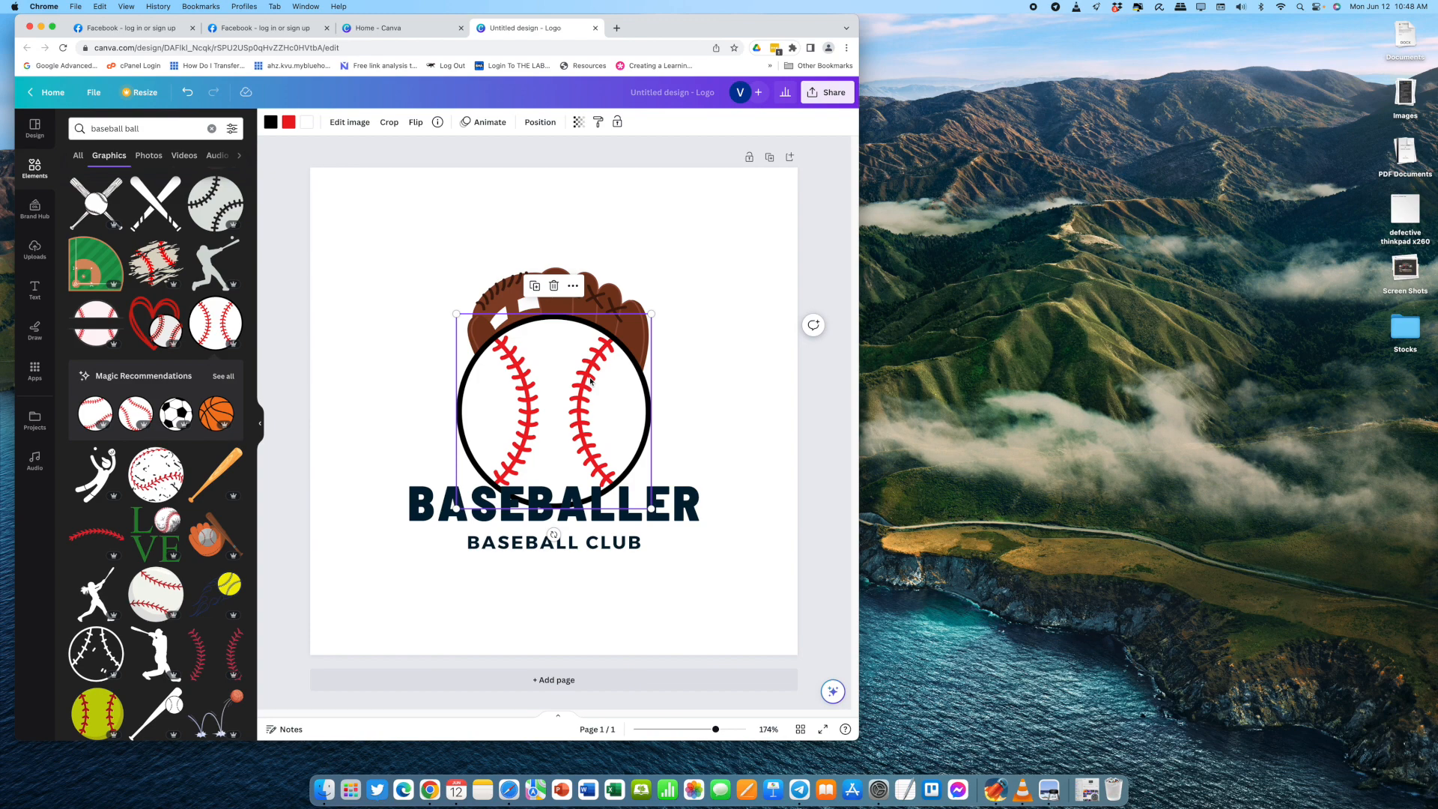
key("Delete")
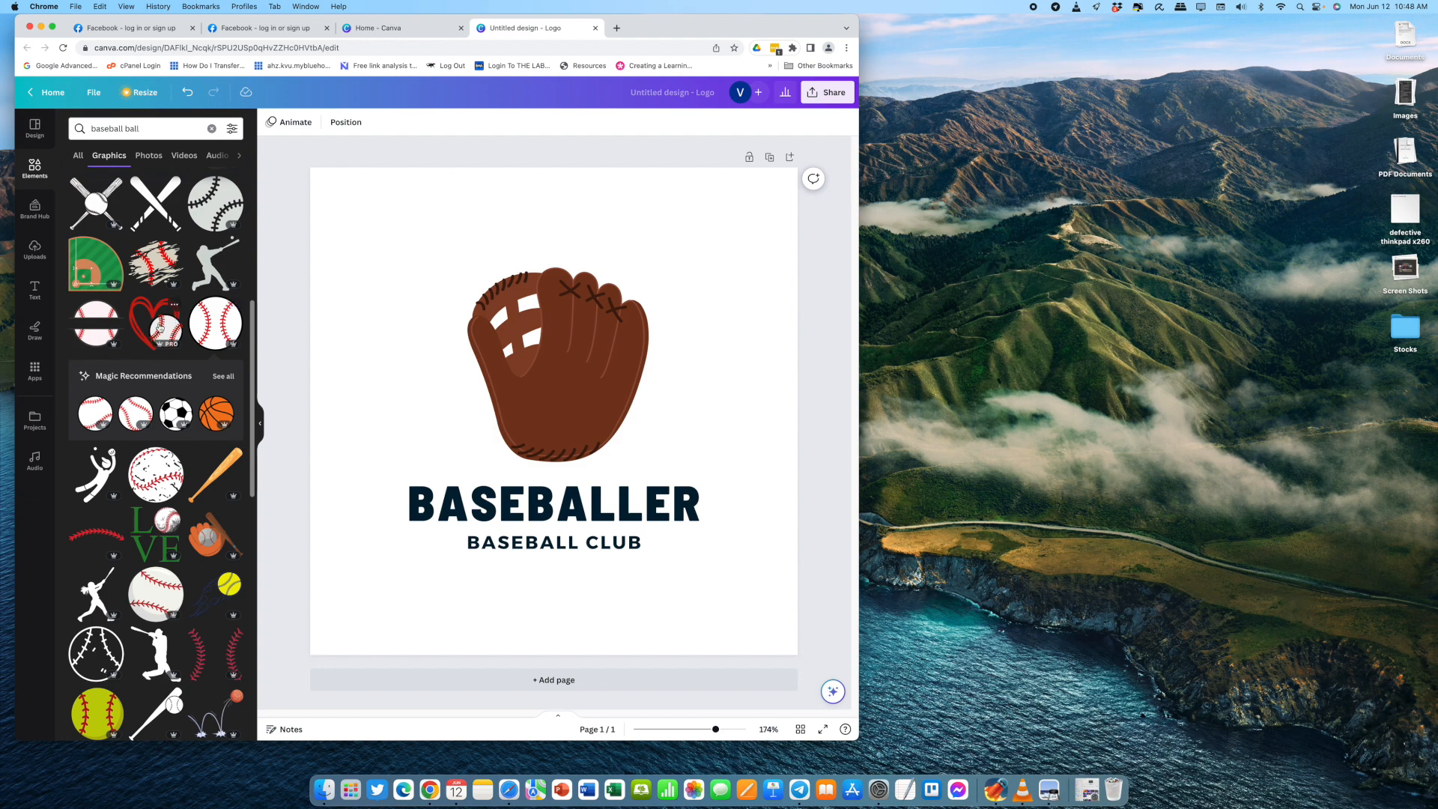
- Add the split baseball graphic with an empty middle band and place it over the glove
left_click(93, 325)
left_click_drag(565, 388, 571, 373)
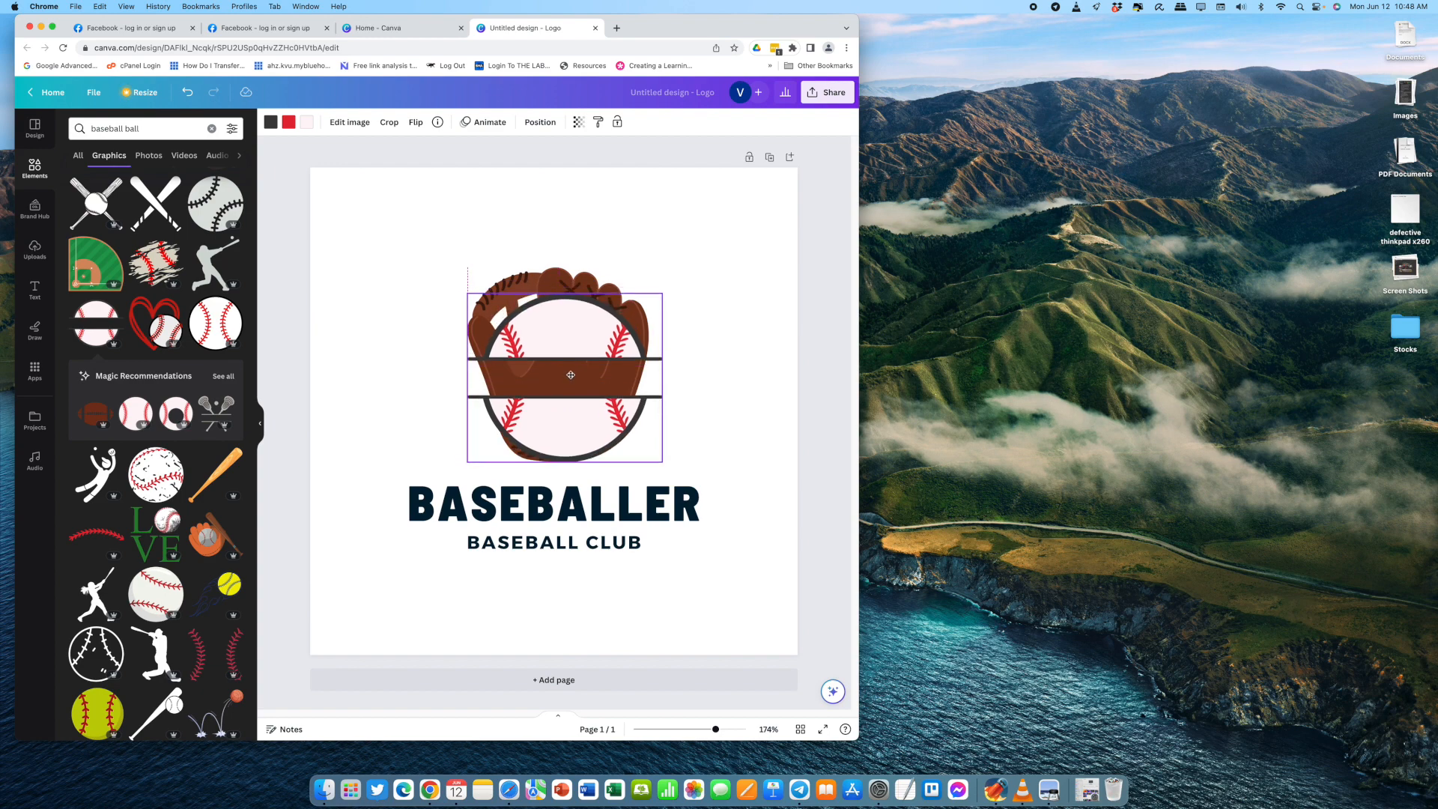
left_click_drag(570, 375, 571, 375)
- Enlarge the dark brown glove to about two-thirds of the page width, centre it, and place the split baseball on its lower palm
left_click(530, 286)
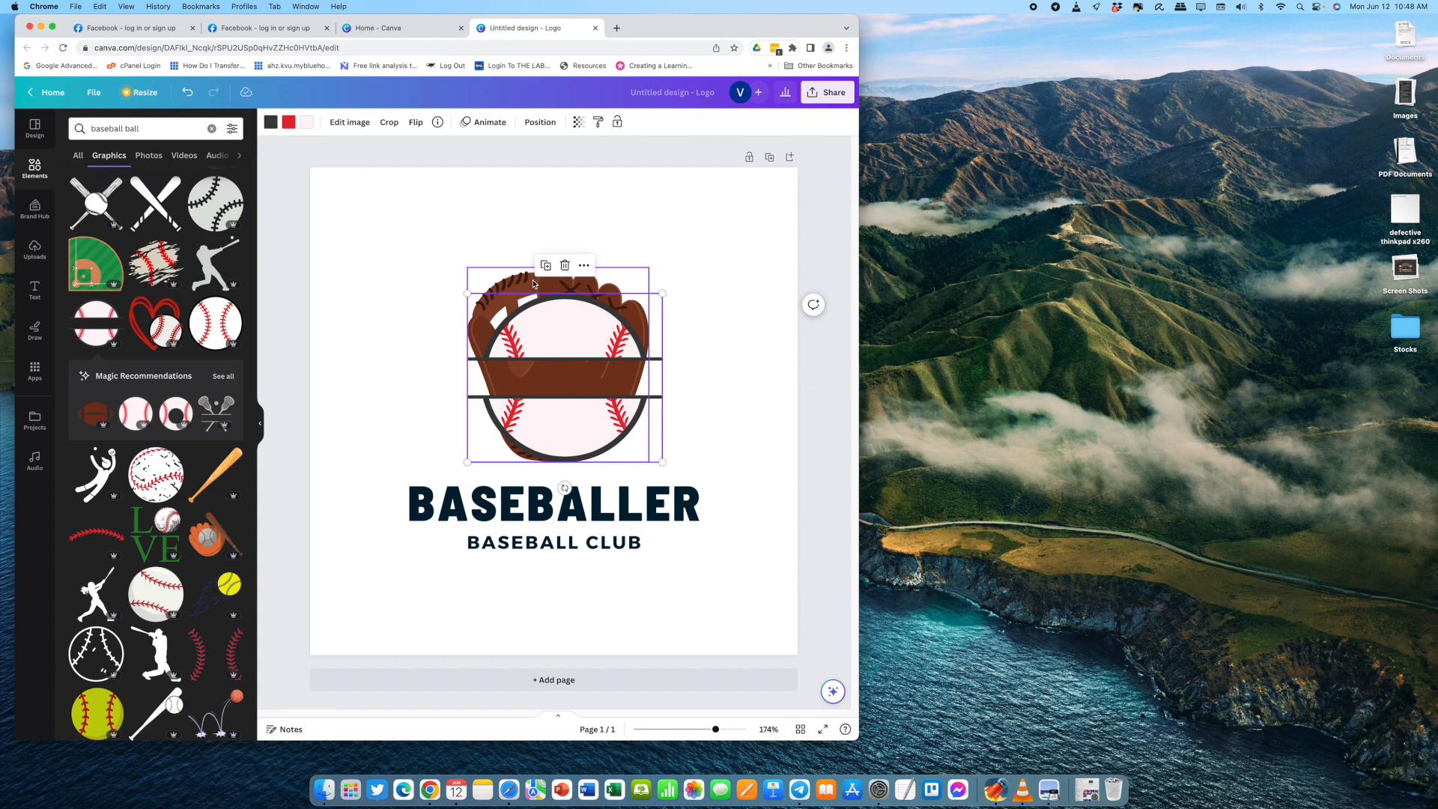
left_click_drag(467, 268, 401, 199)
left_click_drag(520, 270, 567, 370)
left_click(581, 287)
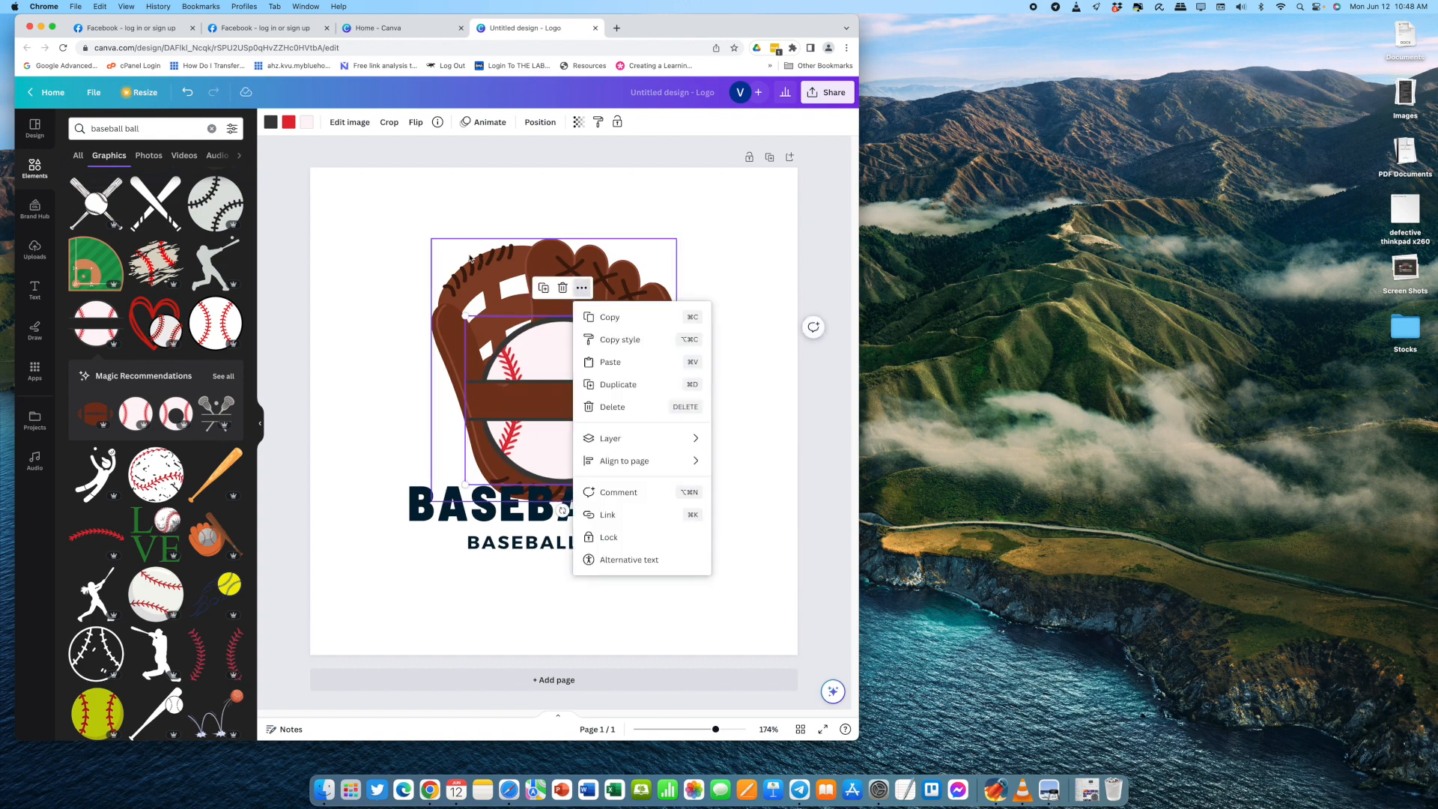
left_click(432, 239)
left_click_drag(430, 238, 370, 172)
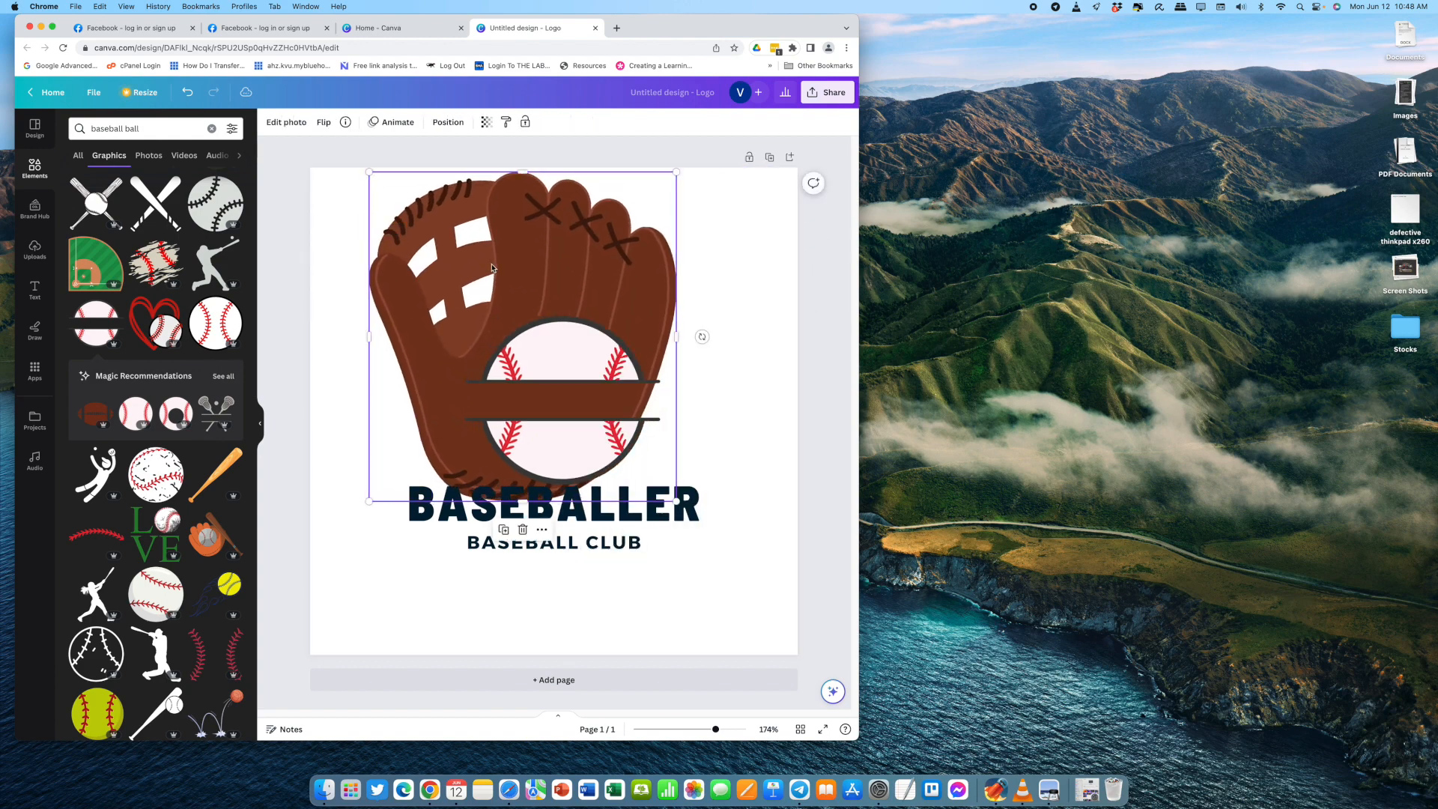
left_click_drag(528, 310, 560, 361)
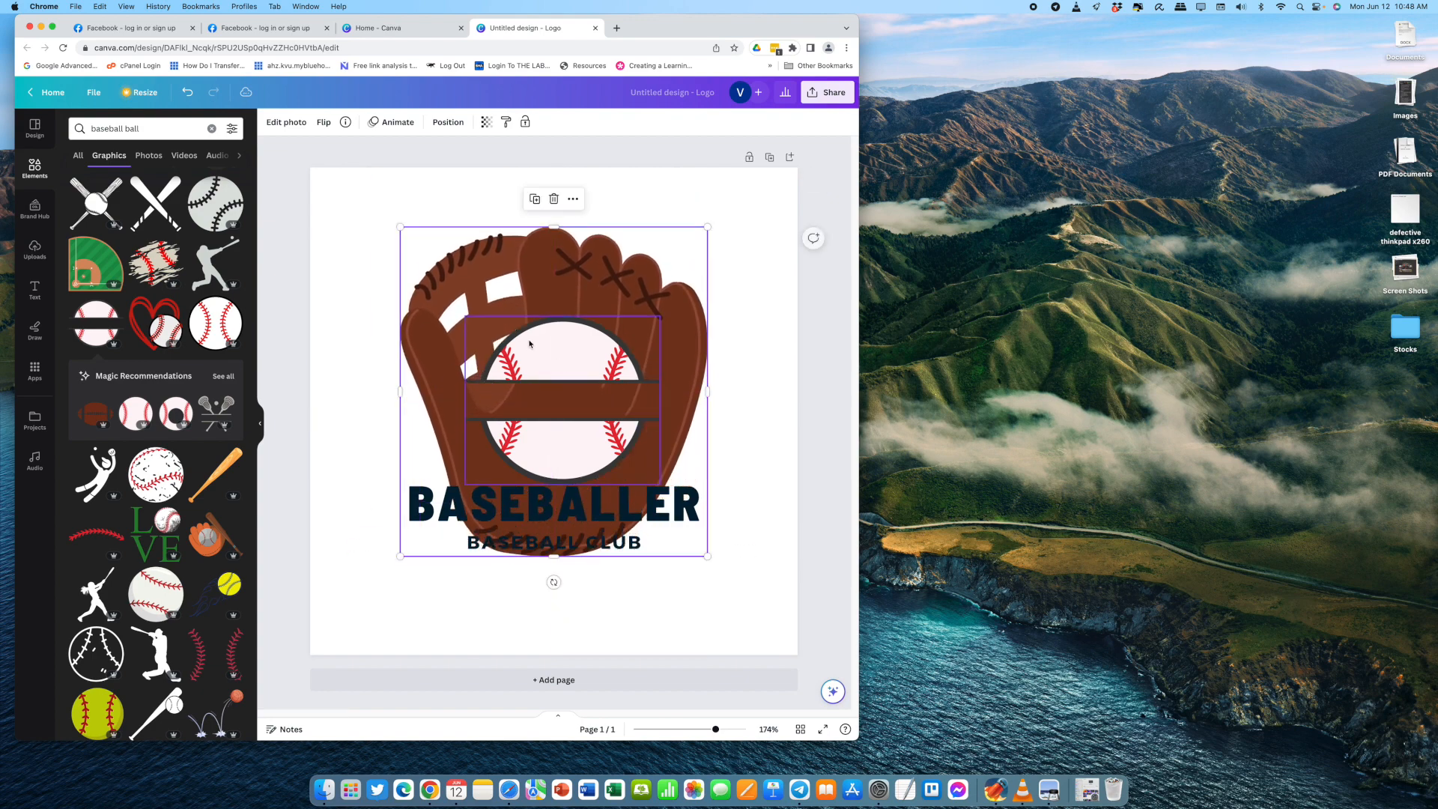
left_click_drag(401, 228, 377, 204)
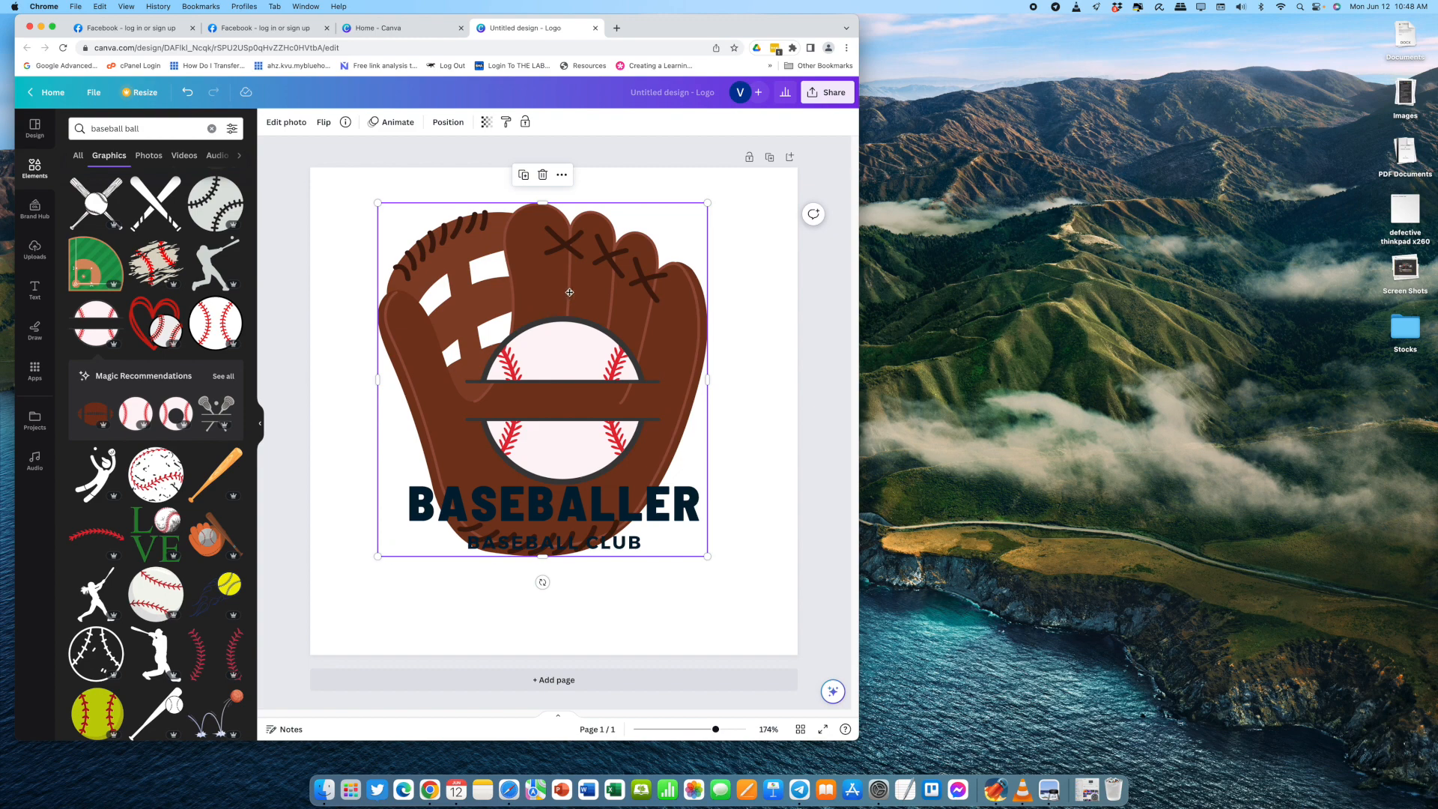
left_click_drag(567, 292, 579, 293)
left_click_drag(564, 369, 564, 395)
left_click_drag(550, 508, 551, 503)
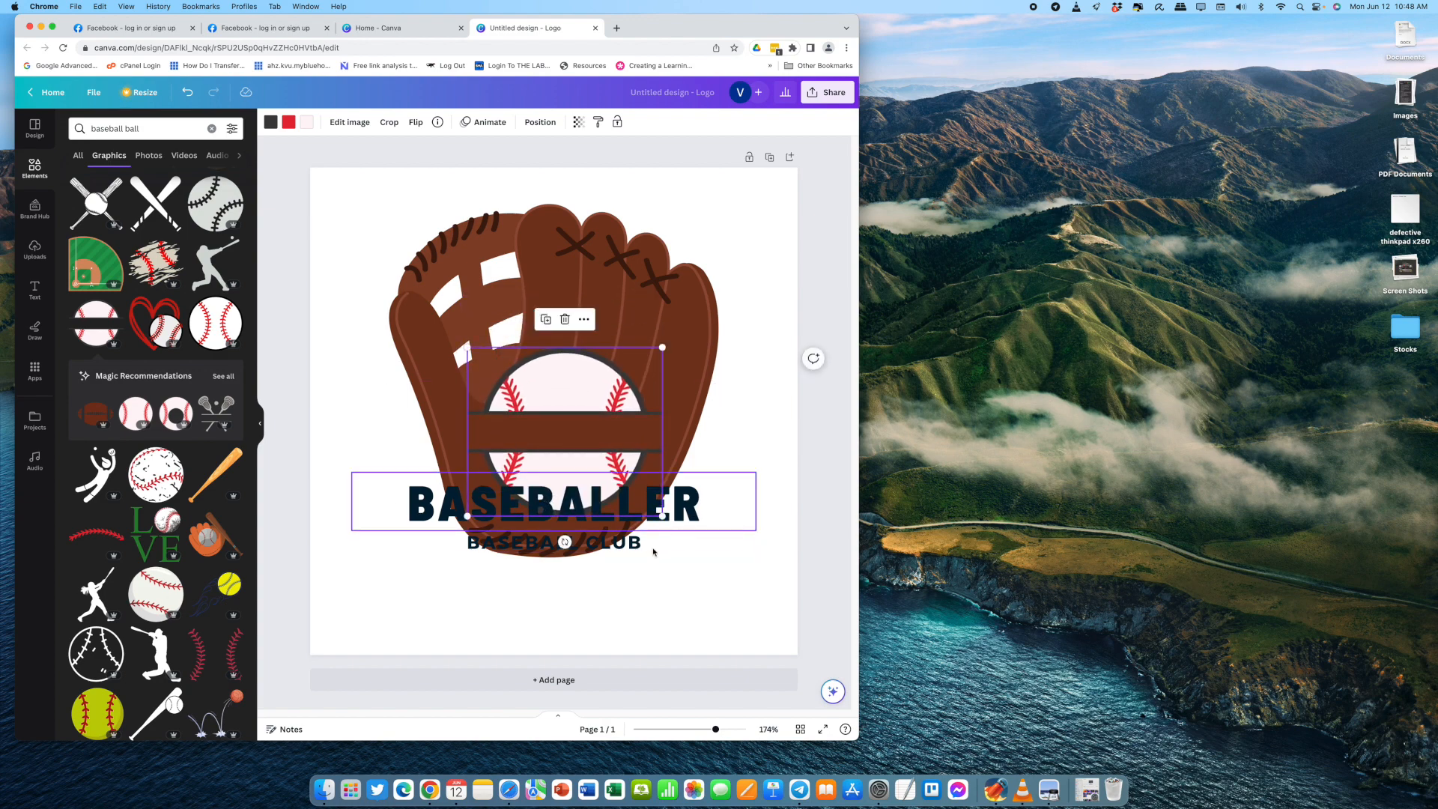
- Shrink the BASEBALLER text to size 28.7 and fit it into the split baseball's middle band
left_click(490, 552)
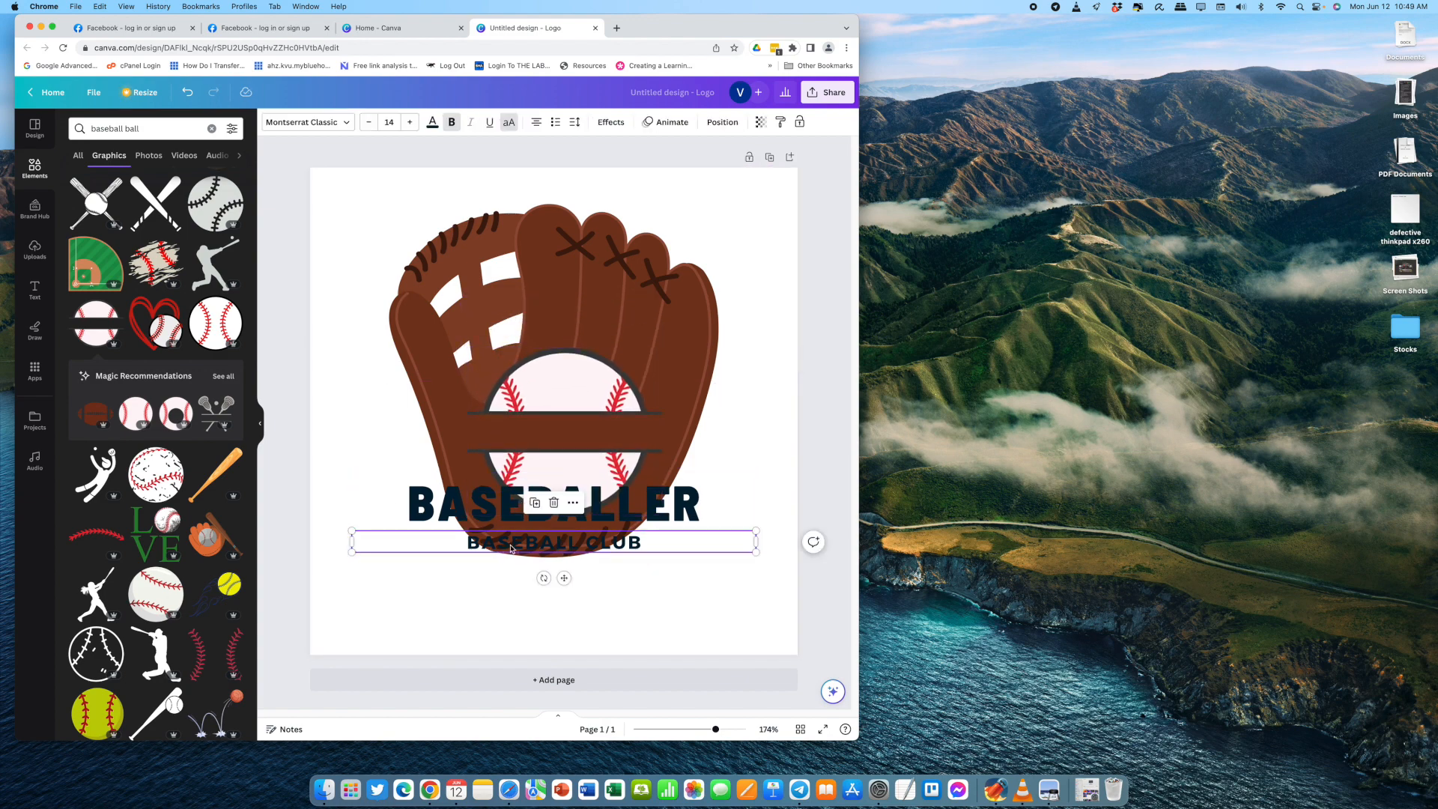
left_click(662, 510)
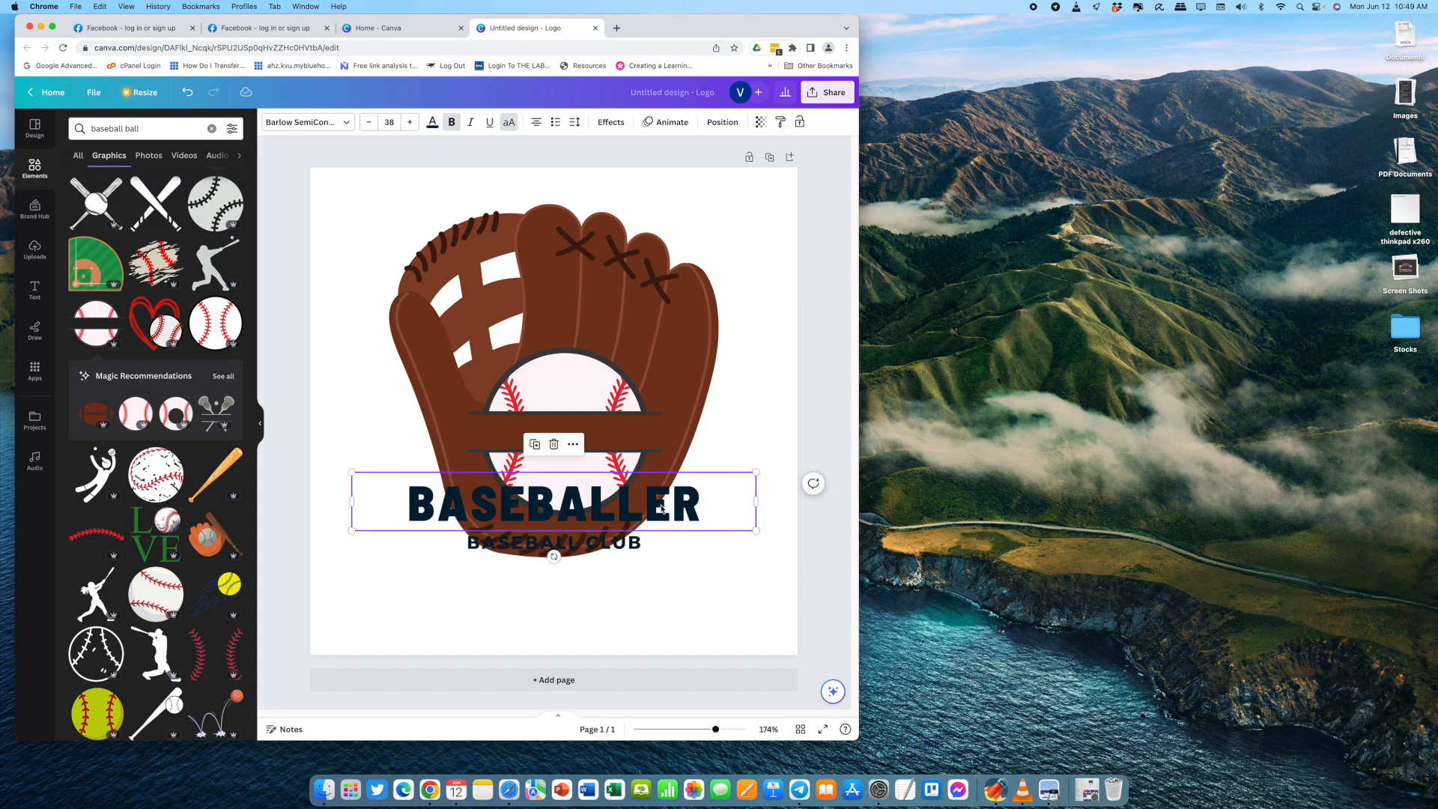
left_click_drag(662, 509, 666, 434)
left_click_drag(358, 401, 464, 418)
mouse_move(700, 435)
left_mouse_down()
mouse_move(656, 431)
mouse_move(707, 413)
left_mouse_up()
left_click_drag(585, 443, 588, 442)
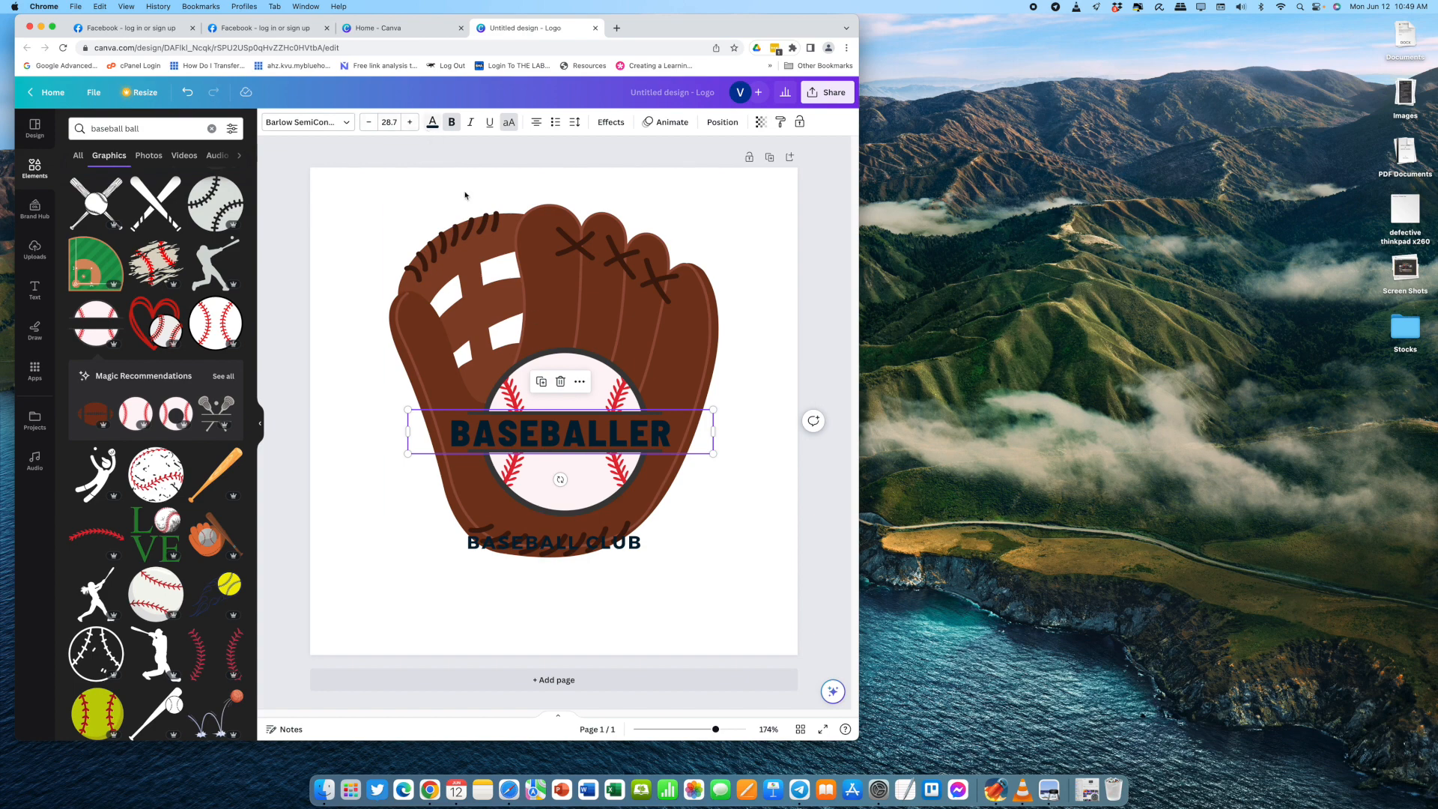
- Recolour the BASEBALLER text white and add a blank second page
left_click(433, 125)
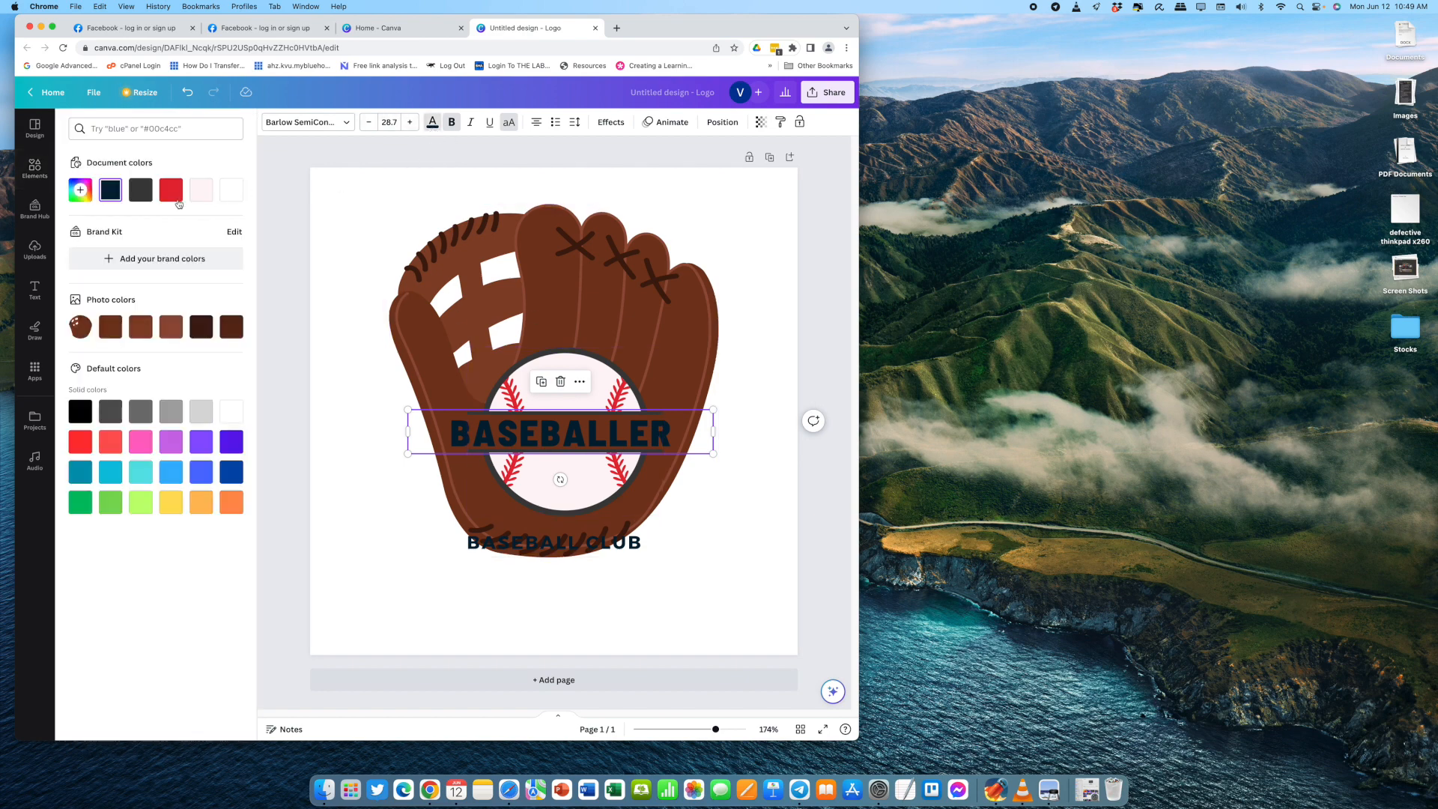
left_click(232, 189)
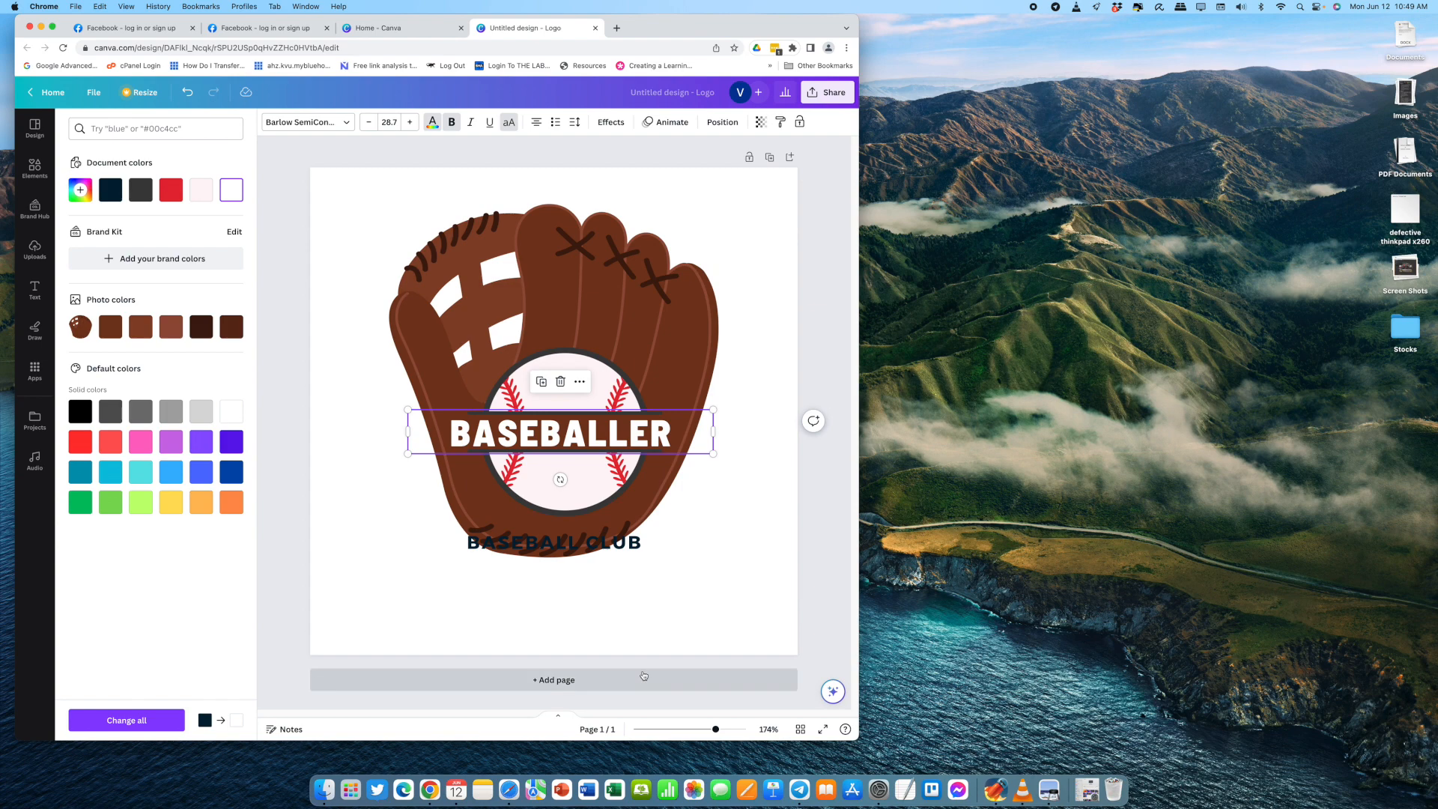
left_click(554, 679)
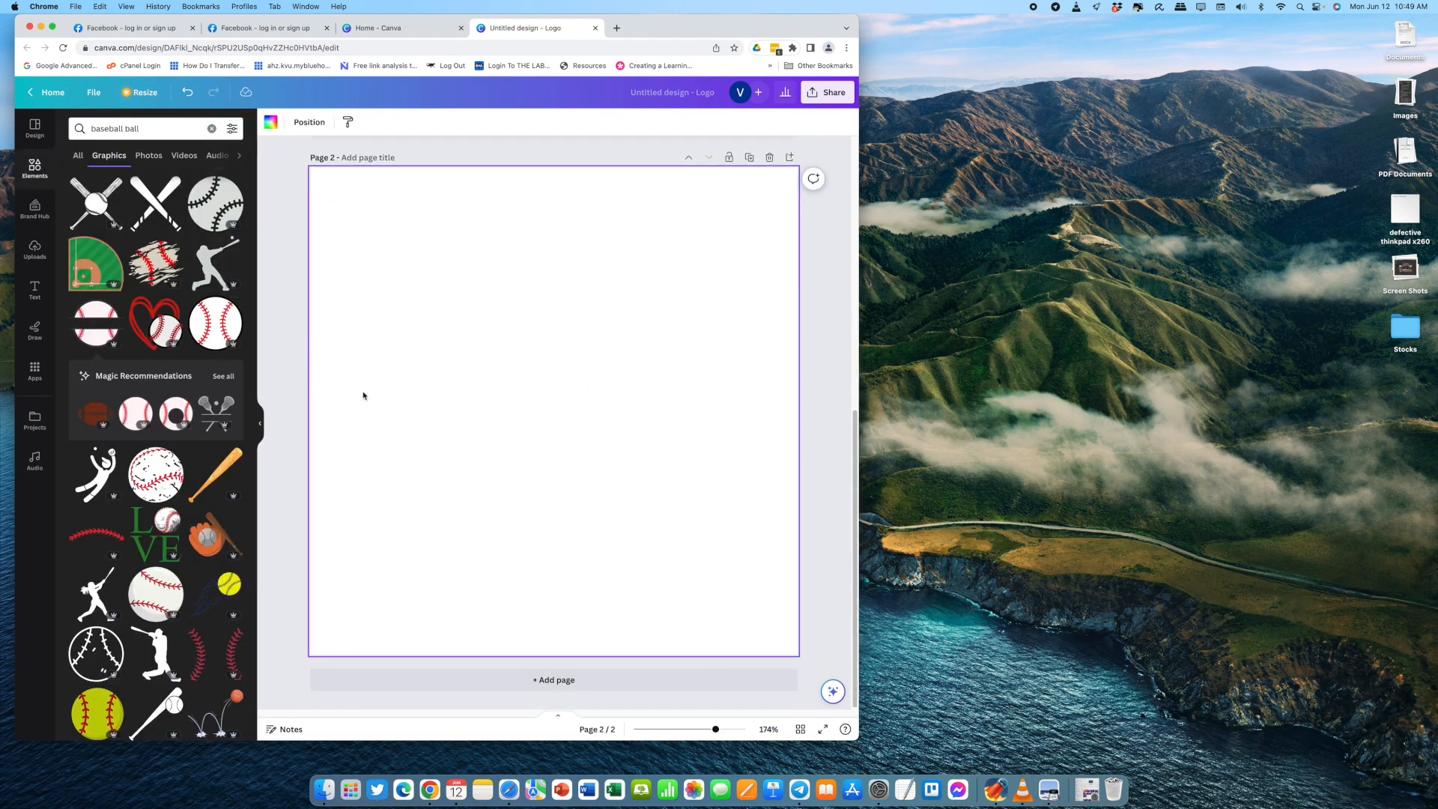
- Nudge the split baseball and the BASEBALLER text slightly lower on page 1, keeping the text inside the ball's band
scroll(484, 396, "up", 5)
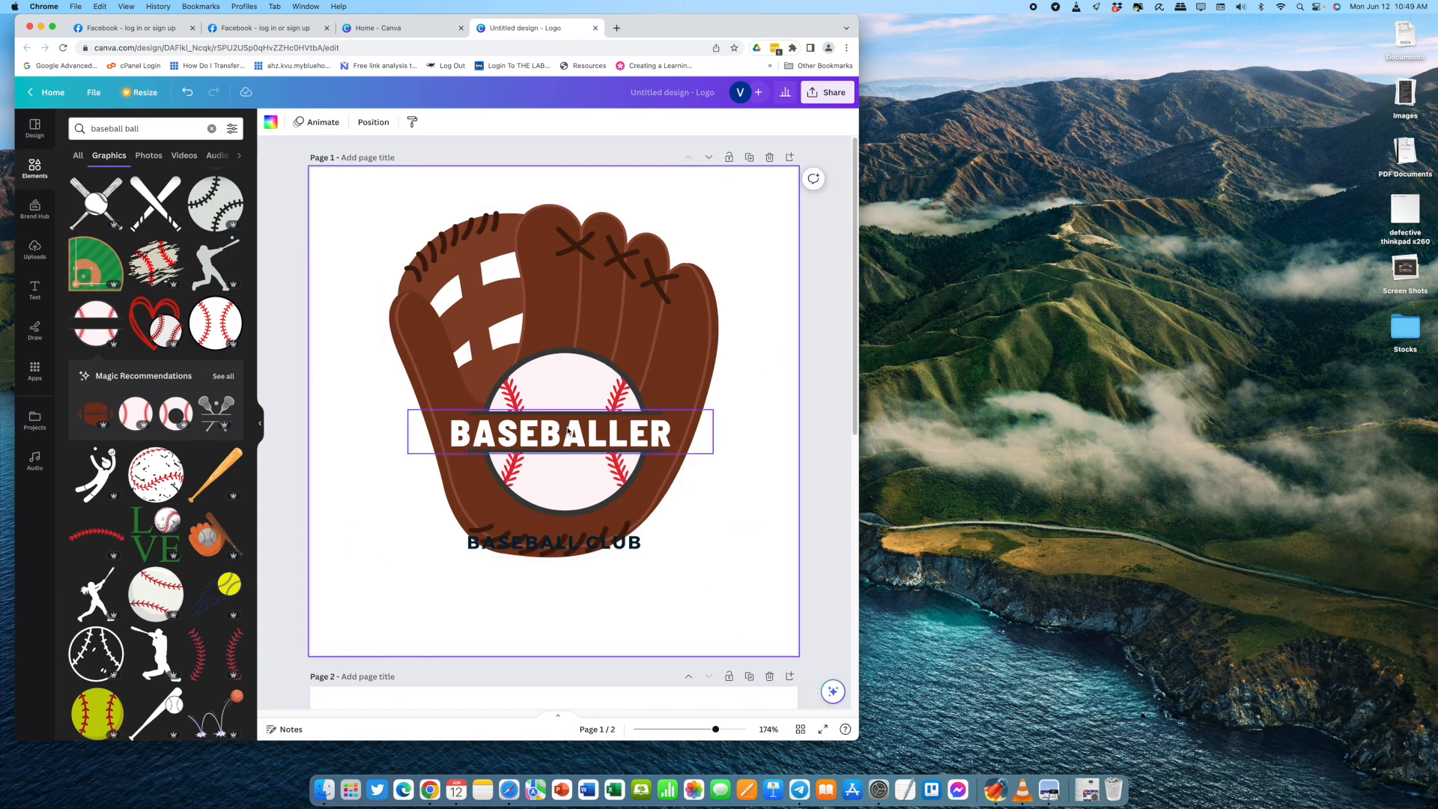
left_click_drag(559, 382, 558, 392)
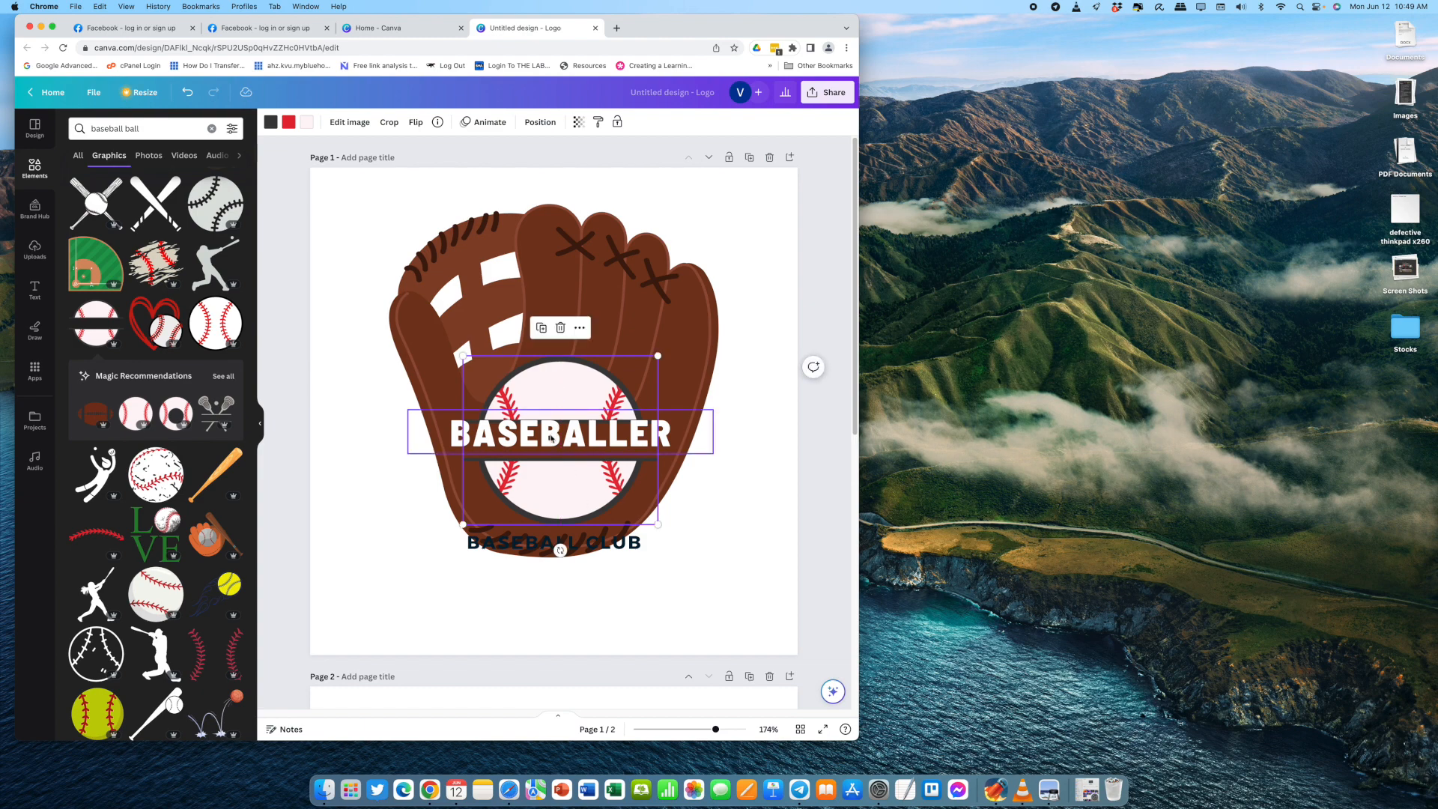
left_click_drag(421, 436, 428, 443)
left_click(632, 357)
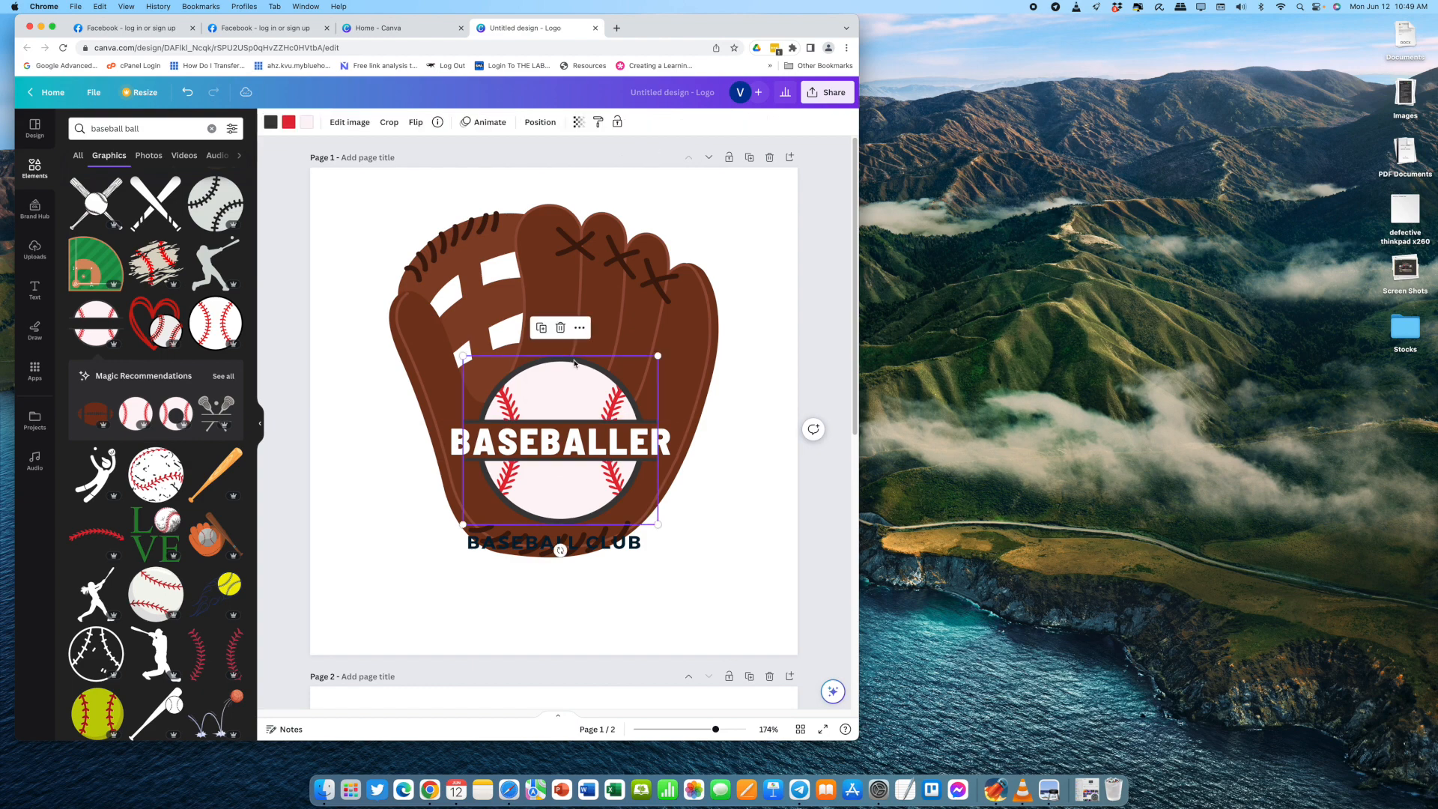
- Enlarge the split baseball slightly on page 1 and move the BASEBALLER text up to sit centred in the ball's middle band
mouse_move(650, 357)
left_mouse_down()
mouse_move(665, 349)
mouse_move(634, 355)
left_mouse_up()
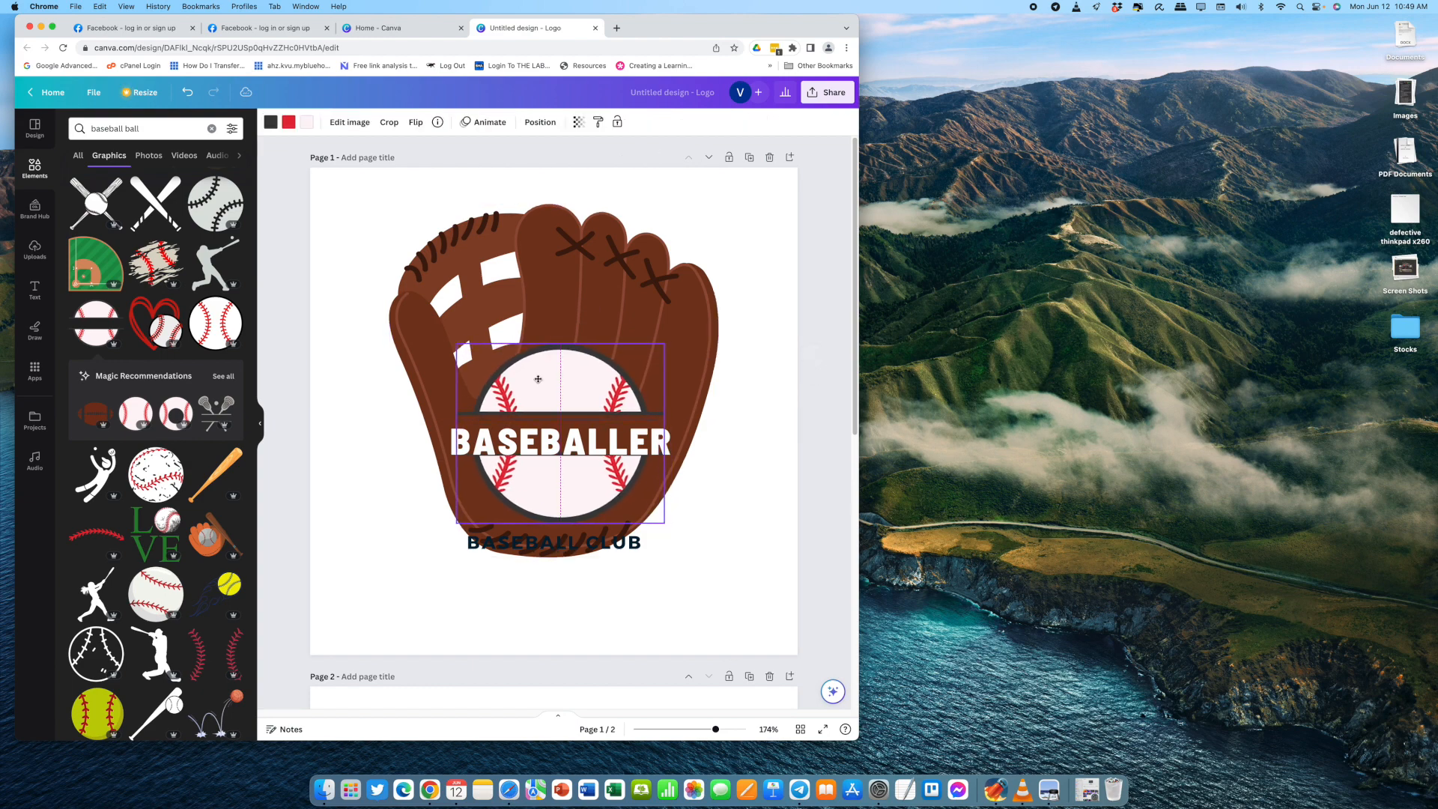
left_click(555, 442)
left_click_drag(690, 431, 688, 425)
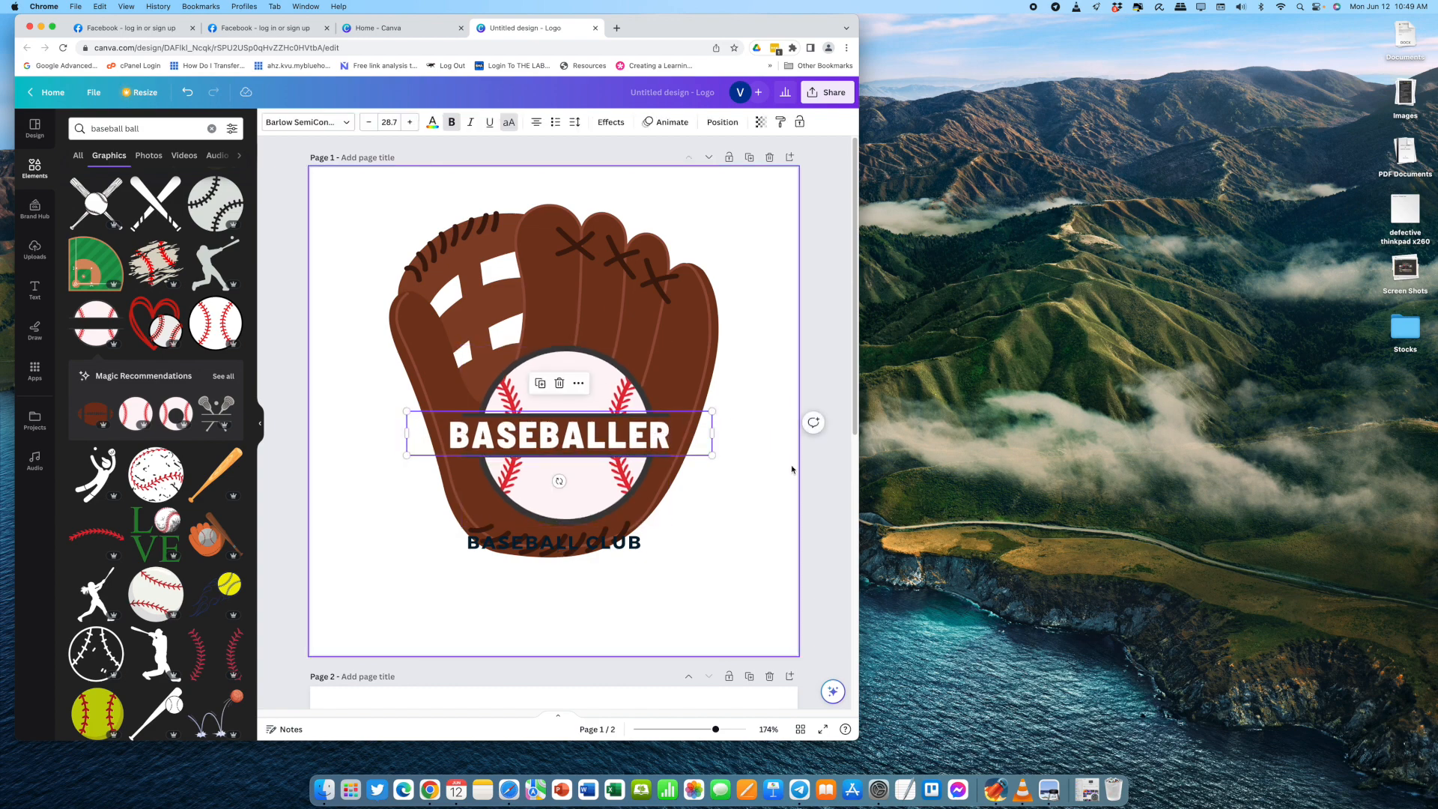
left_click(796, 510)
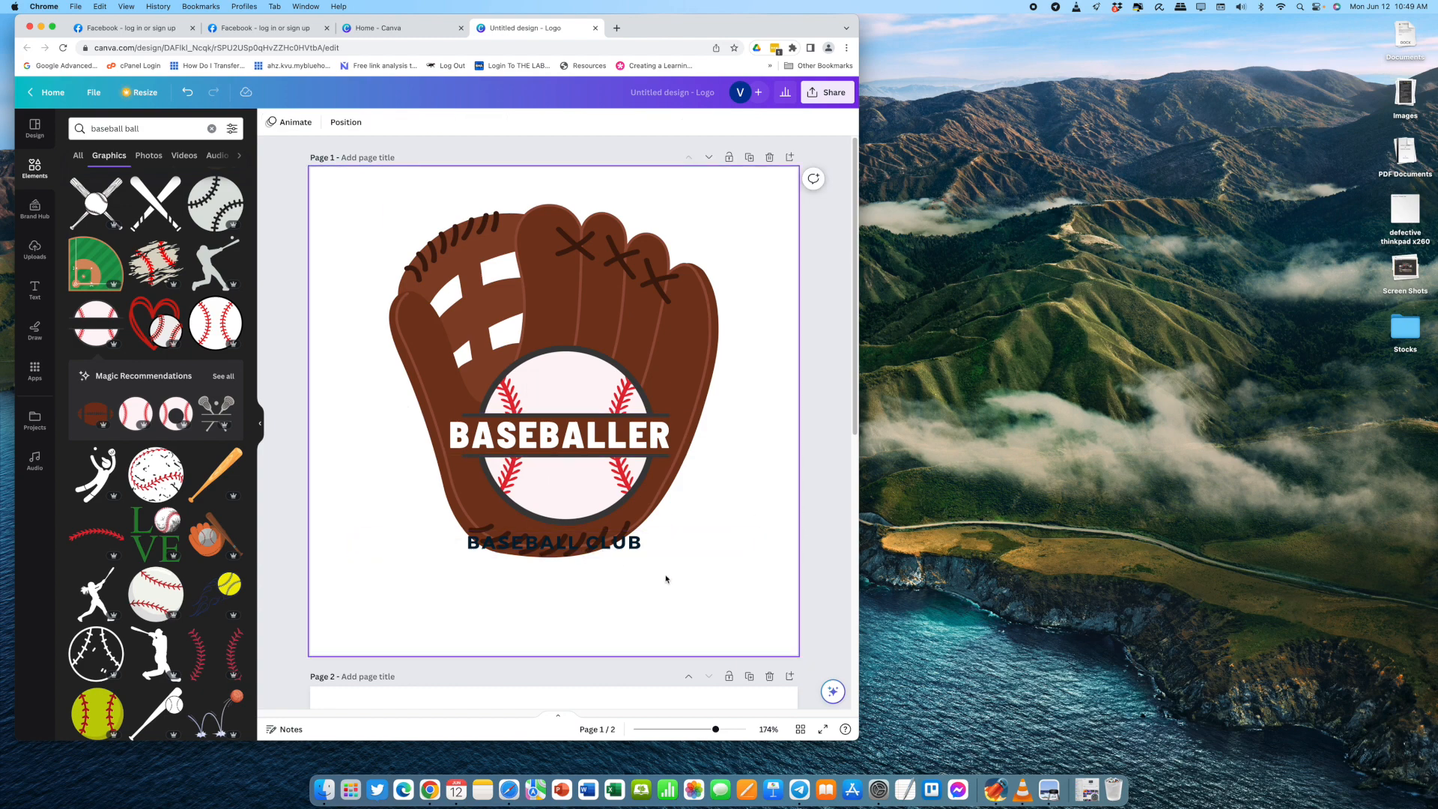
- Move the BASEBALL CLUB text just below the glove and centre it horizontally on the page
left_click_drag(541, 546, 529, 579)
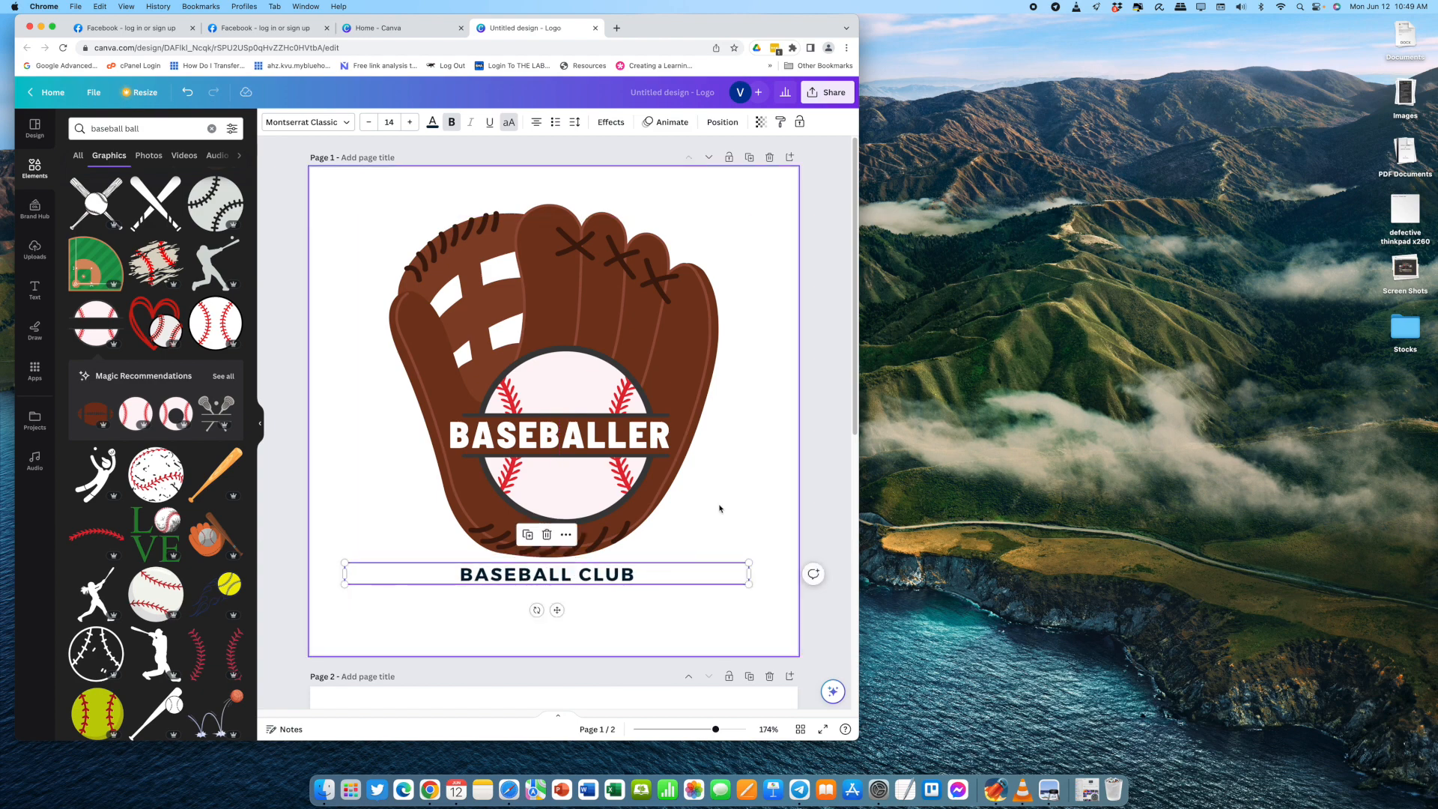
left_click_drag(642, 579, 646, 578)
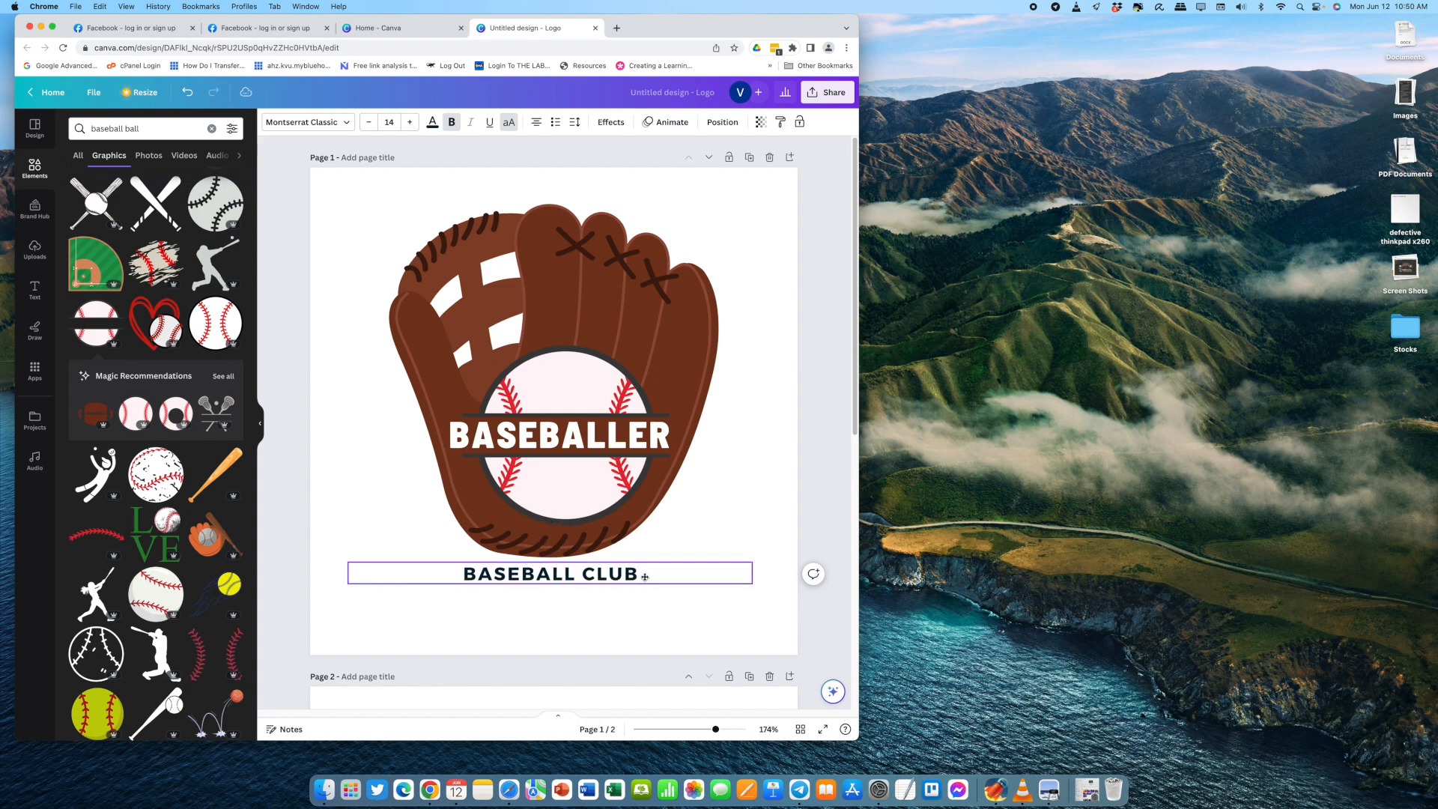
left_click(763, 422)
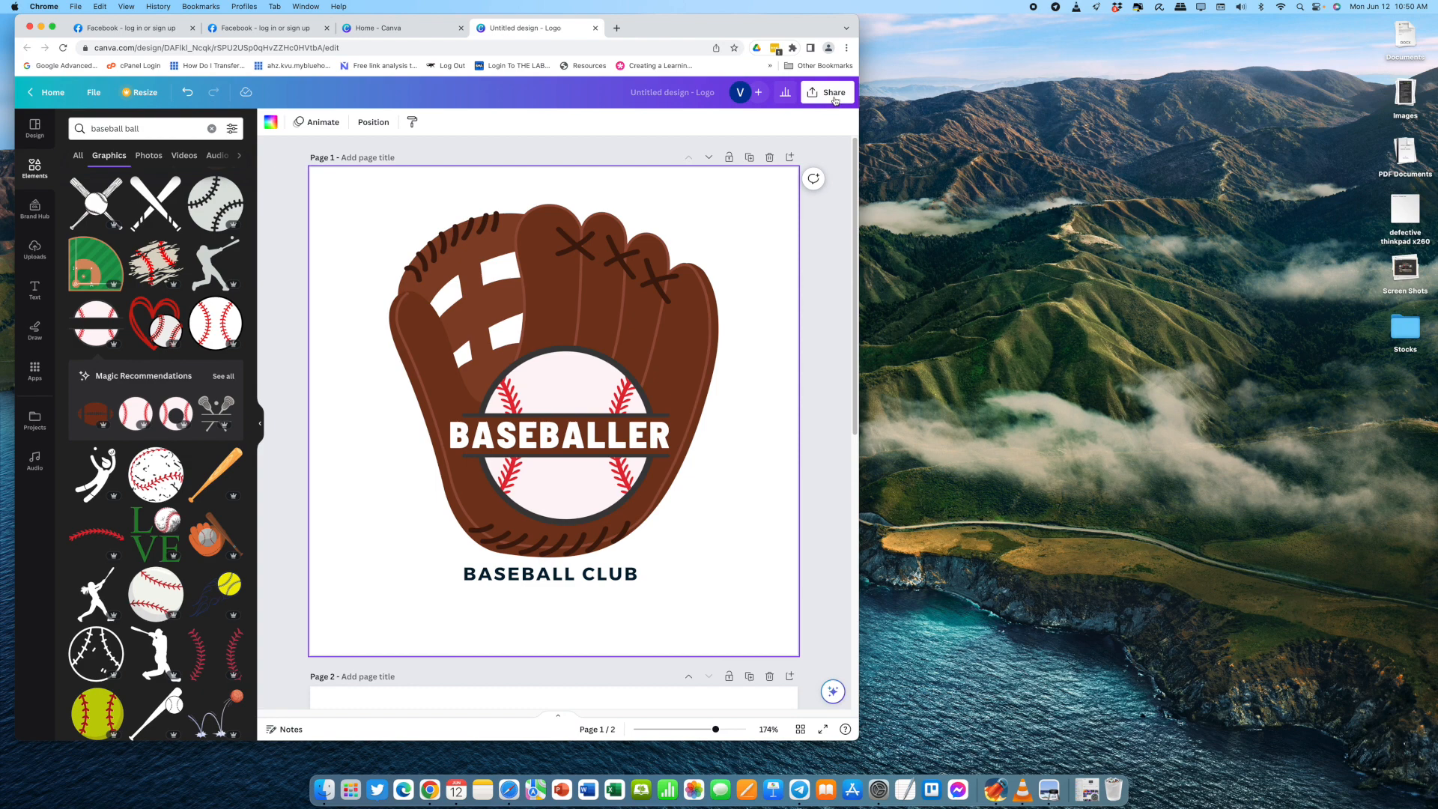
scroll(732, 318, "down", 1)
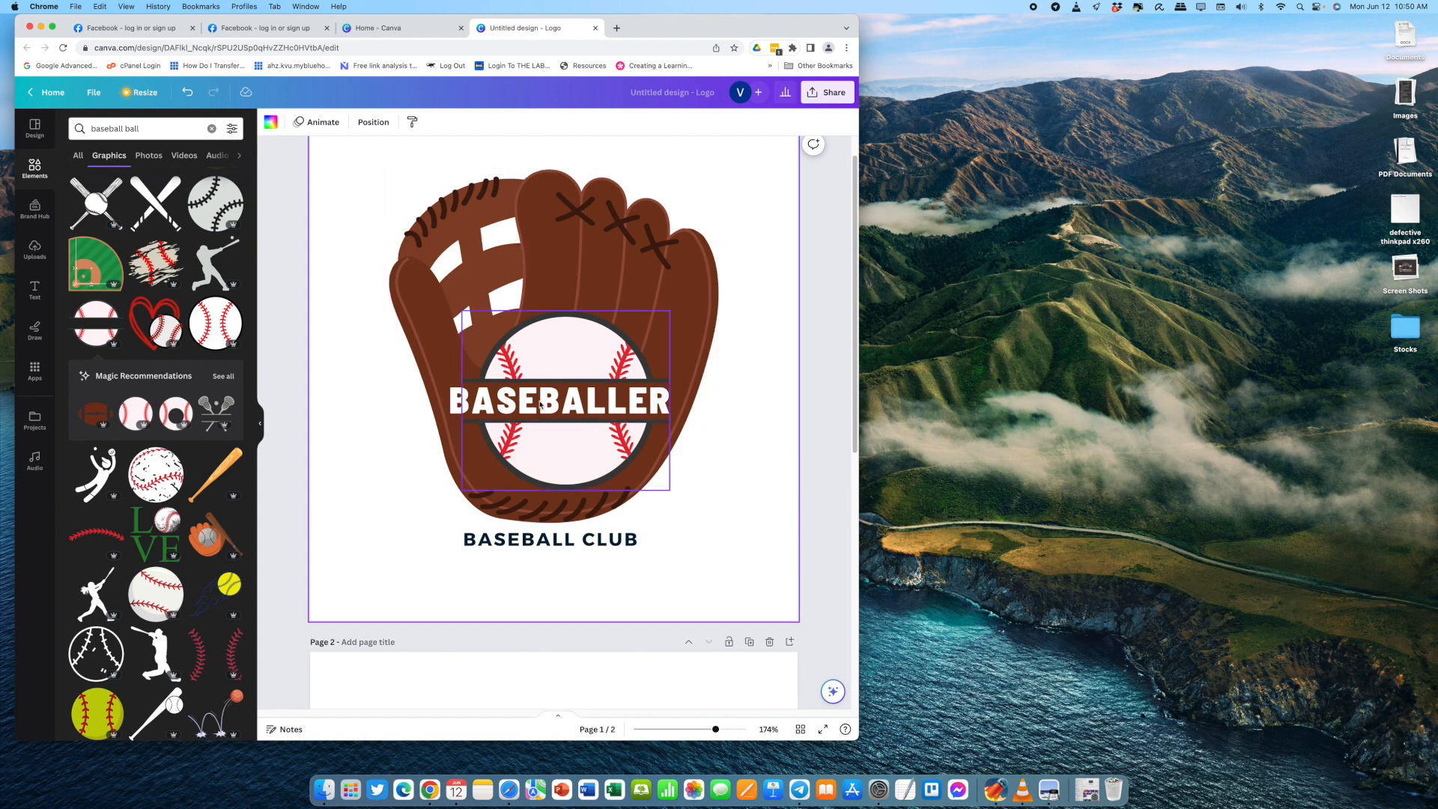
scroll(467, 433, "down", 1)
scroll(209, 302, "up", 5)
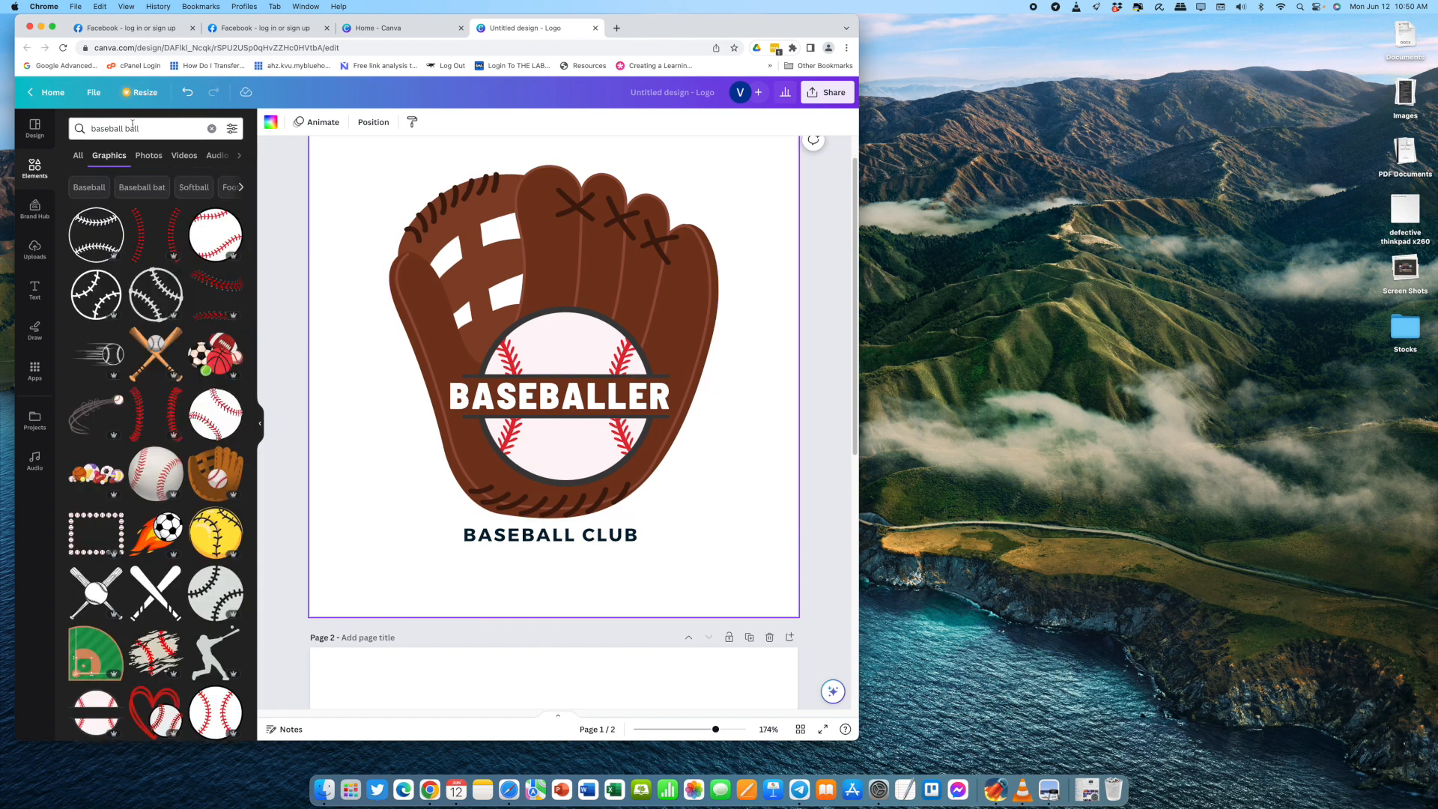
left_click(133, 126)
left_click_drag(166, 127, 77, 124)
- Browse the similar logo templates and apply the Red Blue Minimalist Baseball Logo with the pitcher to blank page 2
left_click(34, 127)
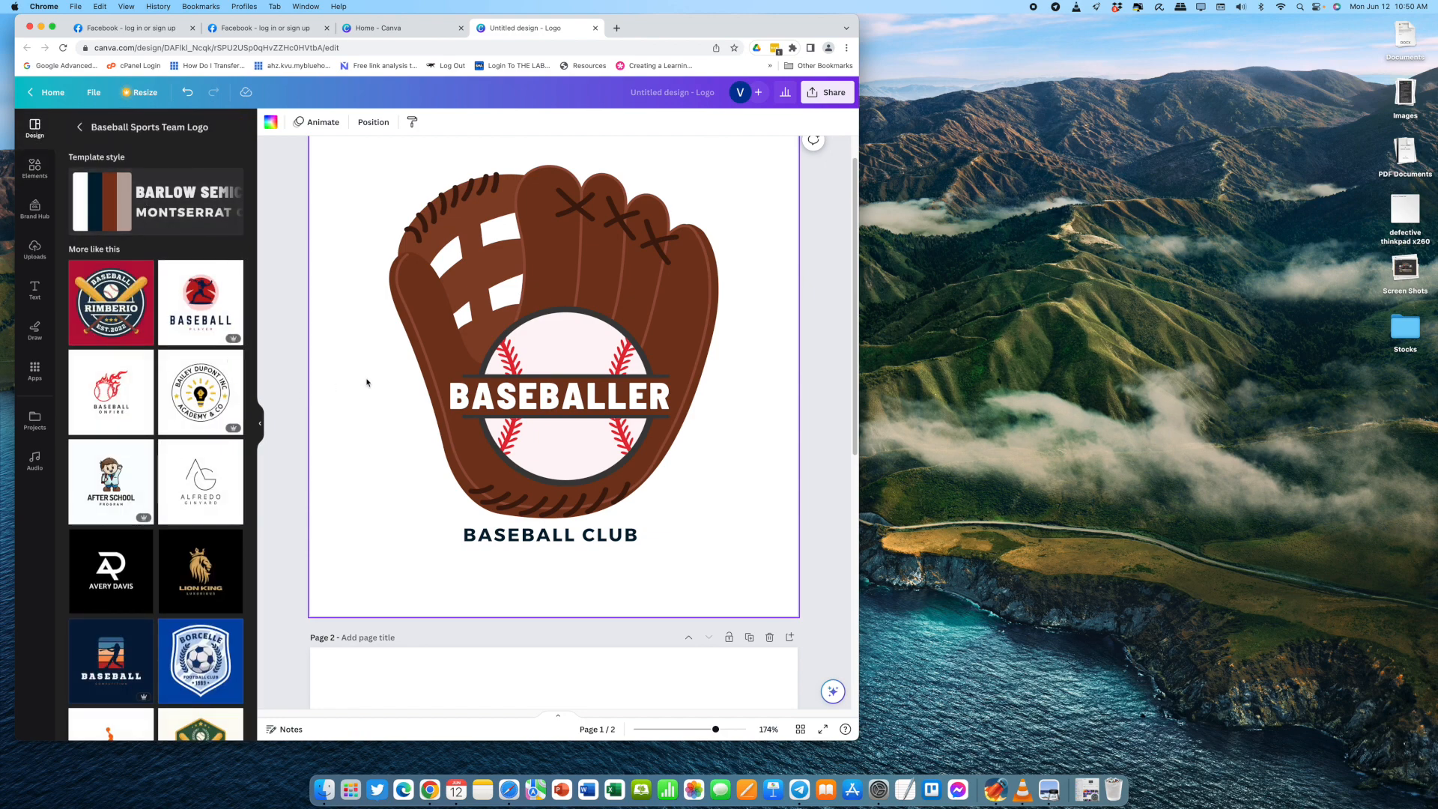
scroll(529, 459, "down", 5)
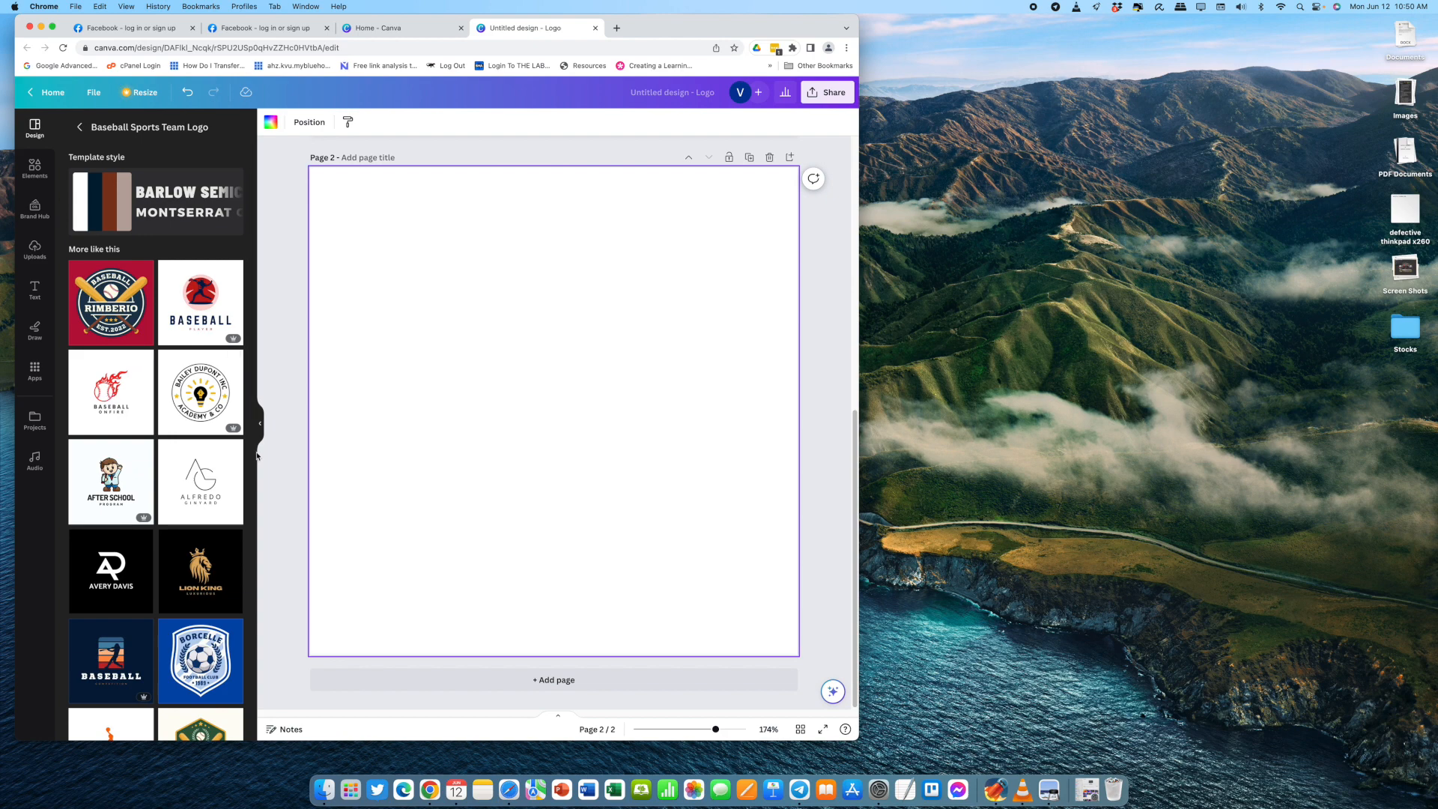
scroll(159, 482, "down", 10)
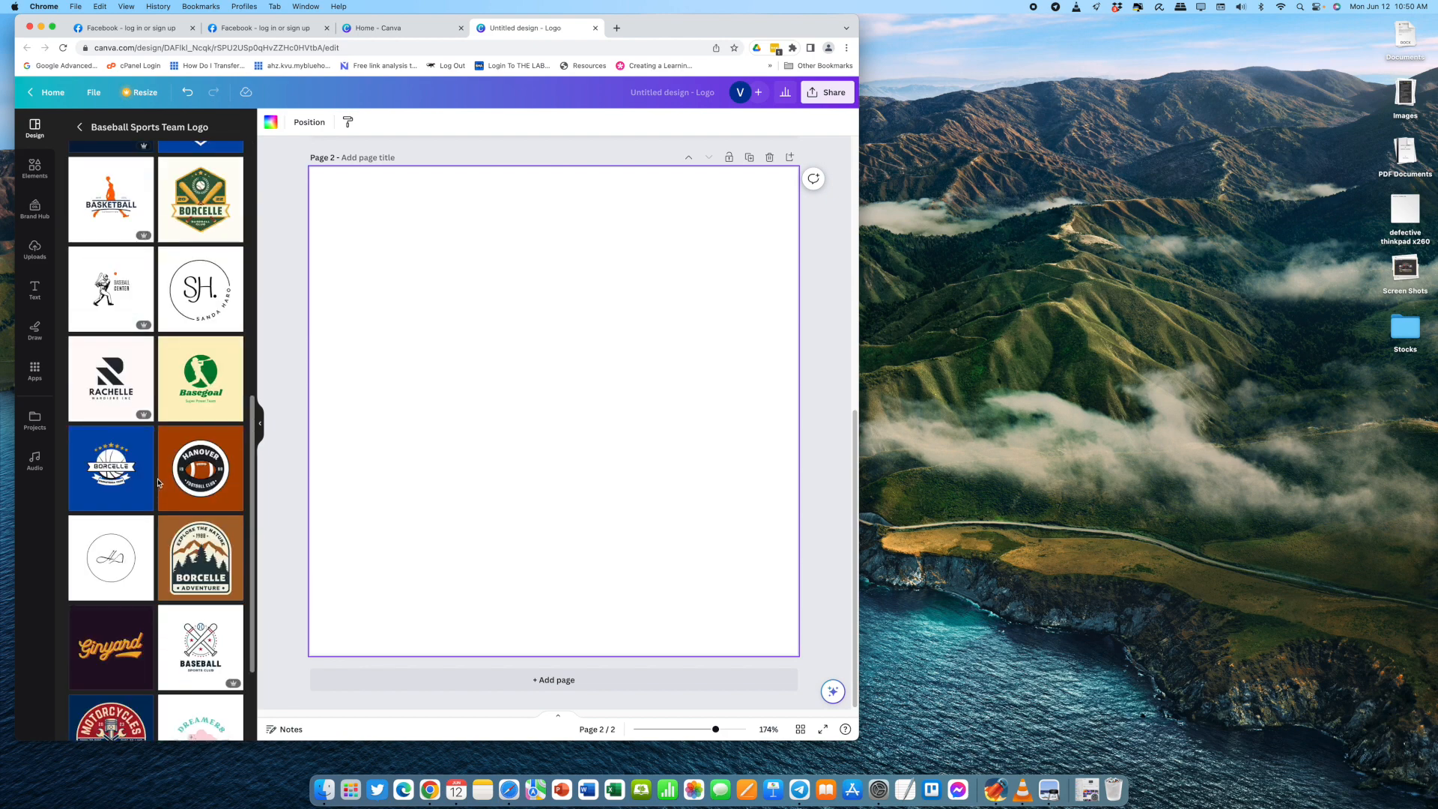
scroll(159, 482, "down", 3)
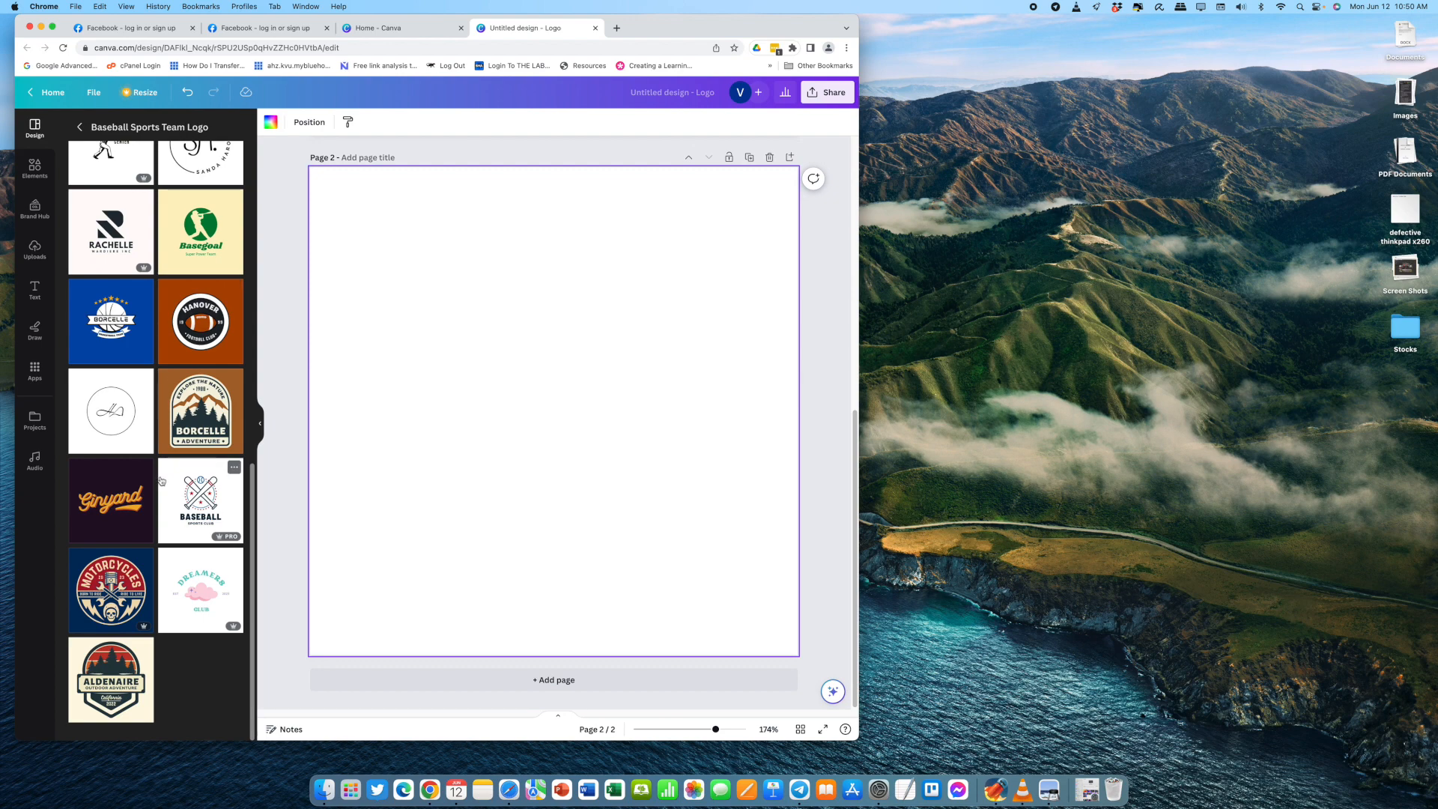
scroll(161, 481, "up", 5)
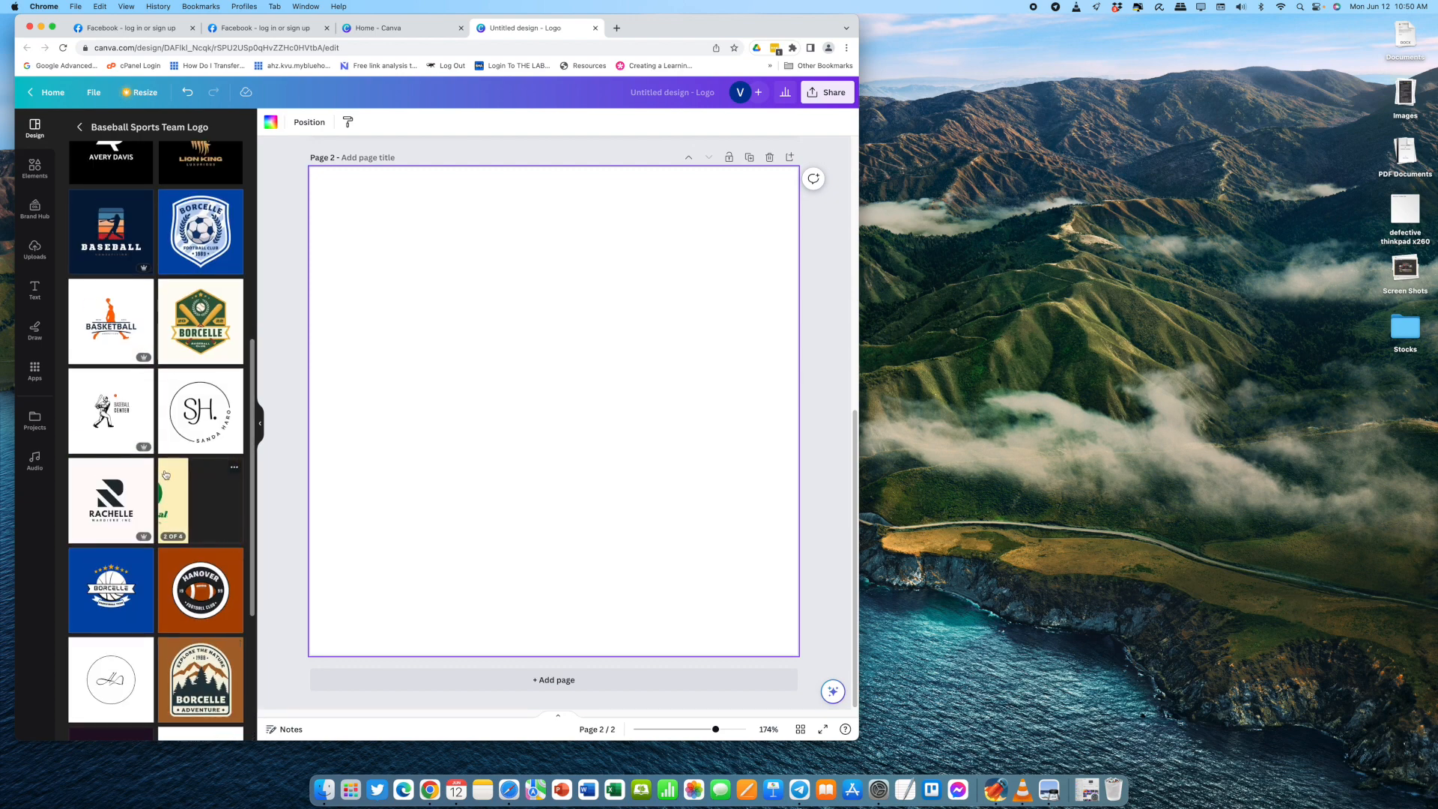
scroll(169, 475, "up", 1)
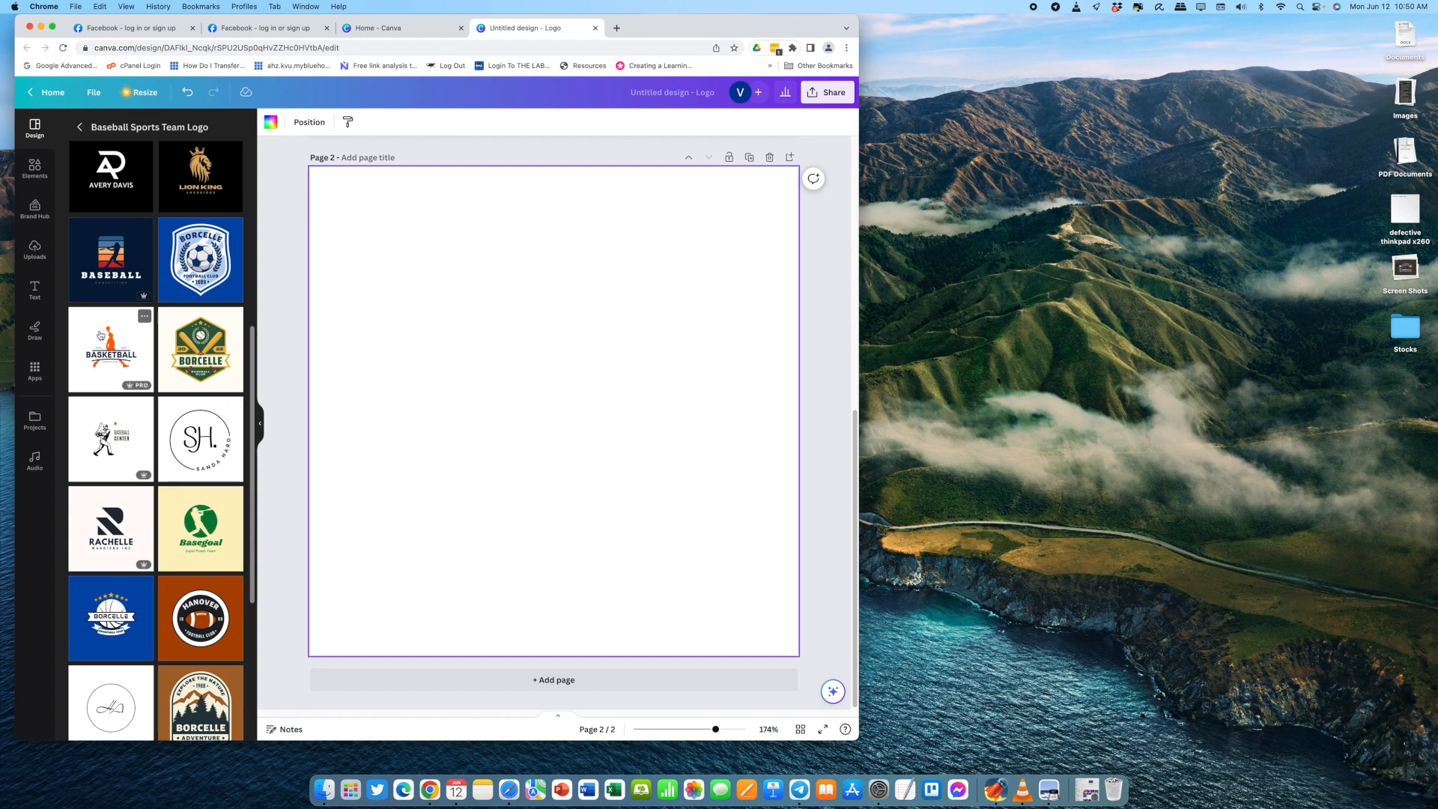
scroll(137, 402, "up", 4)
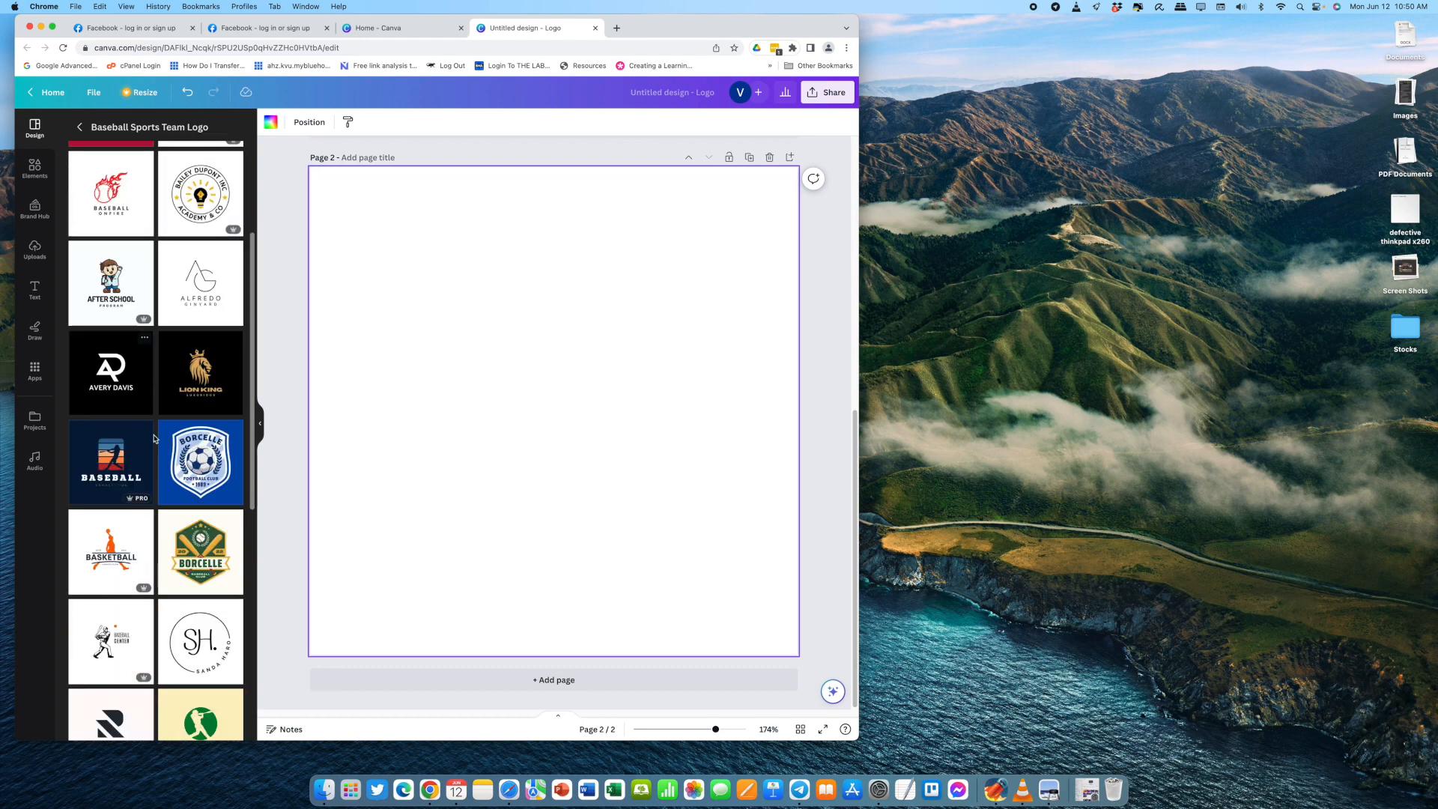
scroll(167, 347, "up", 1)
scroll(166, 347, "up", 1)
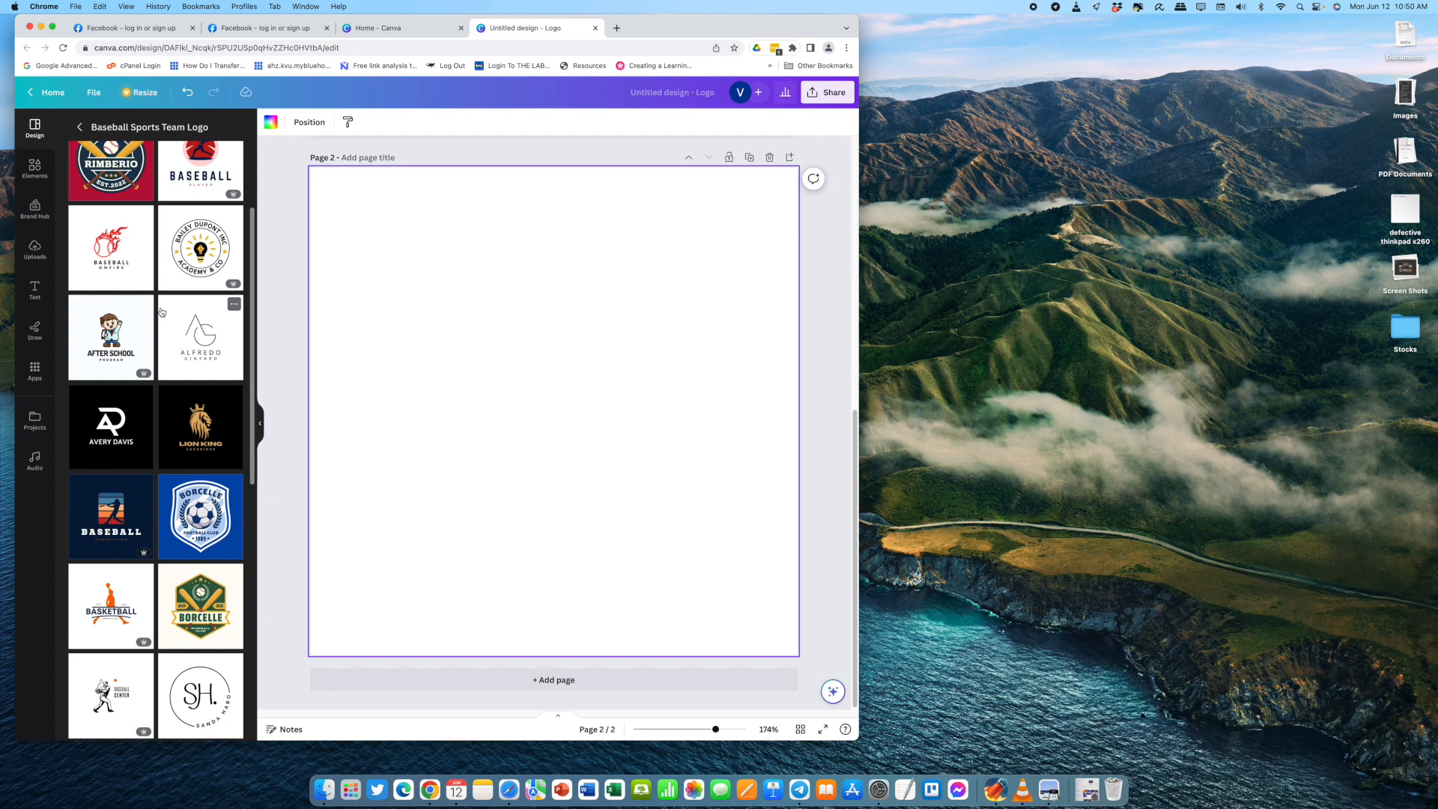
scroll(187, 321, "up", 3)
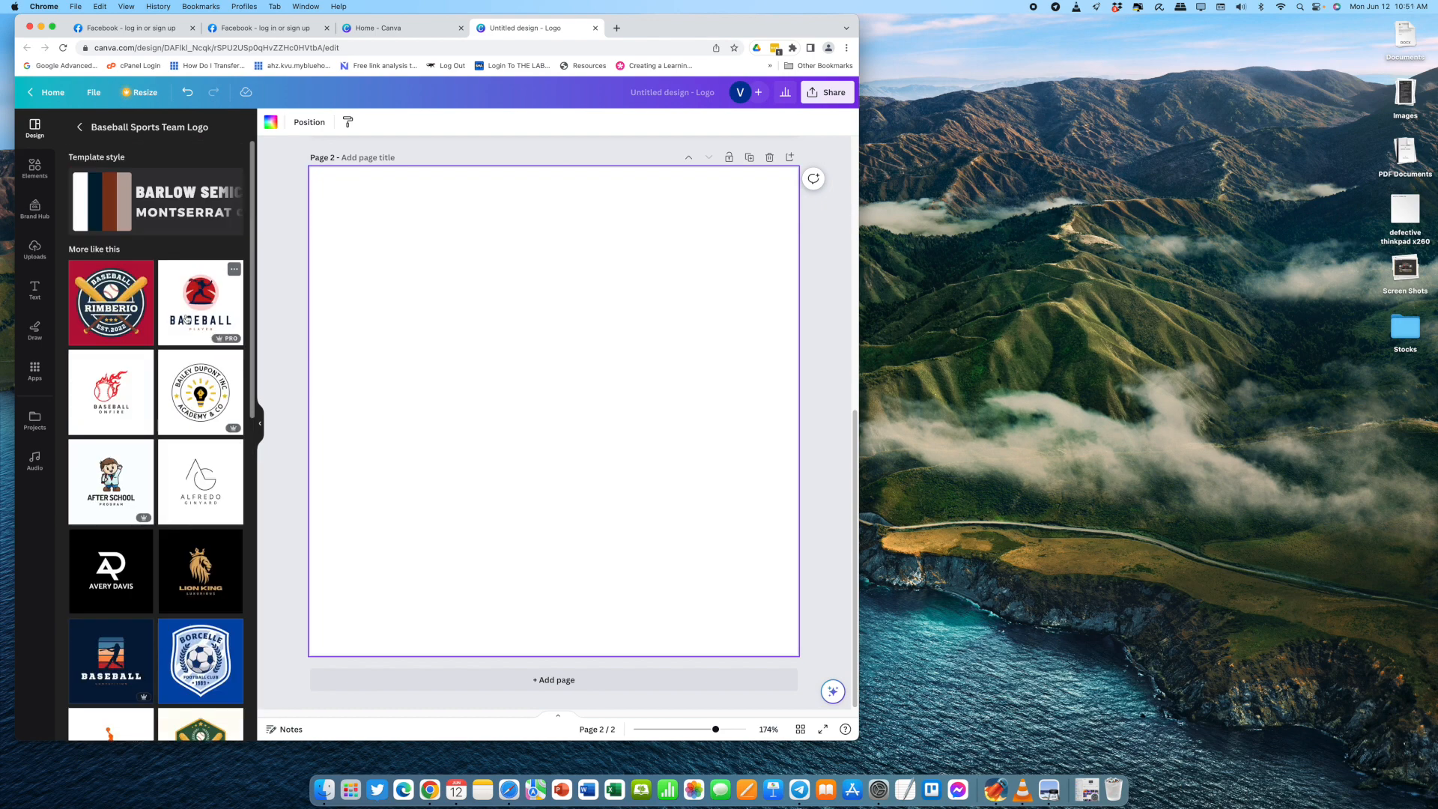
left_click(211, 311)
- Add ER to the end of page 2's BASEBALL heading so it reads BASEBALLER
left_click(590, 507)
left_click(591, 507)
left_click(616, 502)
left_click(711, 497)
key("Right")
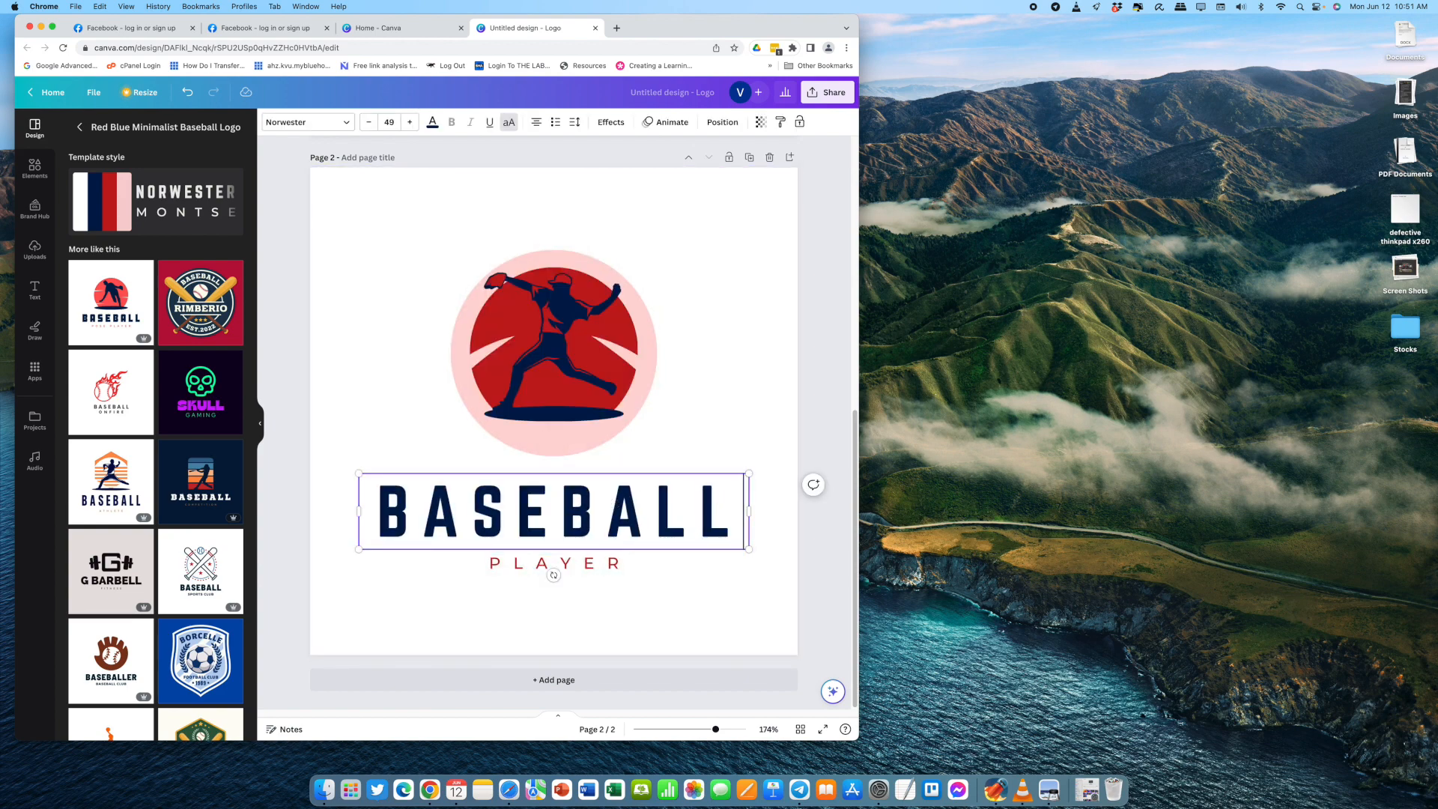
key("Return")
type("ER")
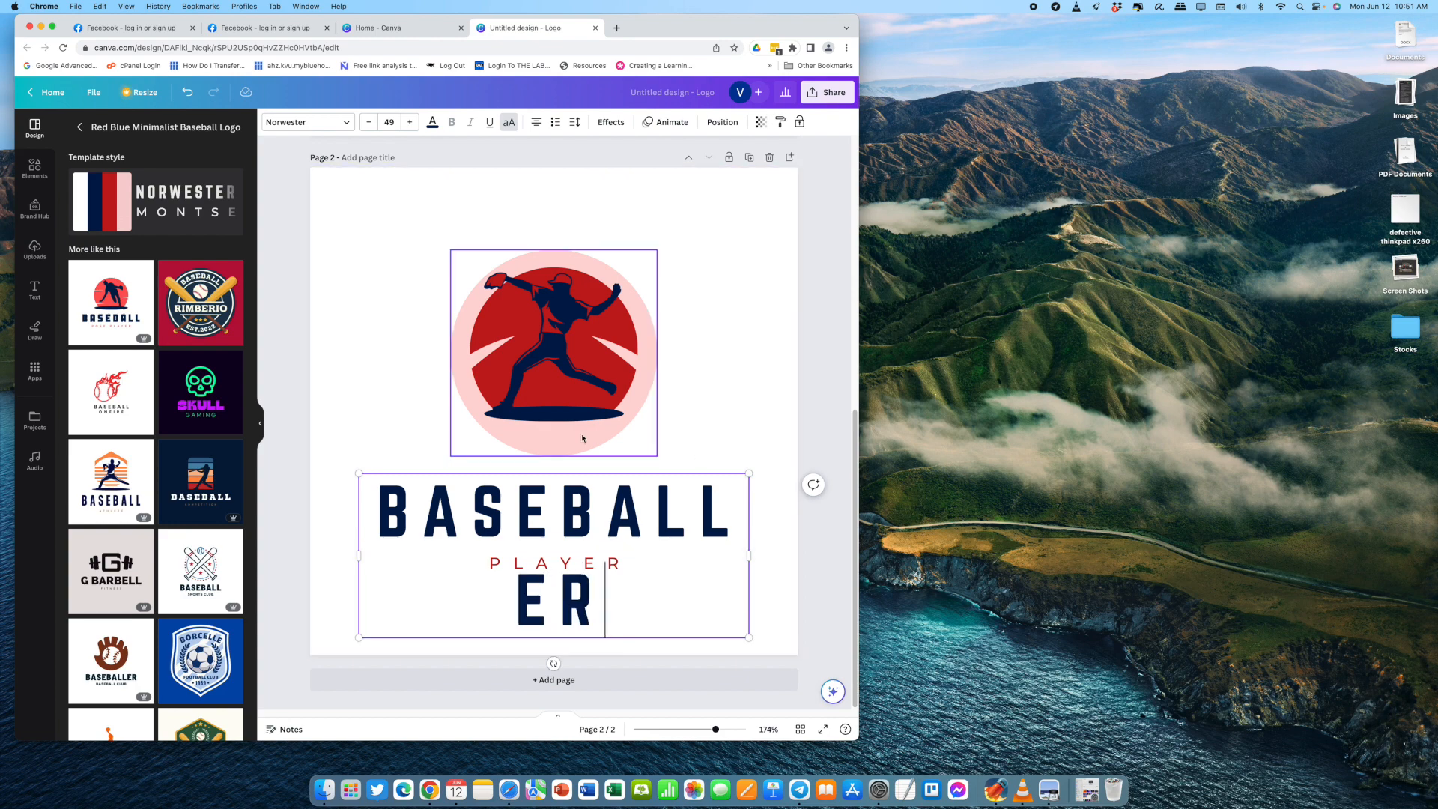
- Reduce the BASEBALLER heading's font size to 40 so it fits on one line
left_click(370, 123)
left_click(370, 123)
left_click(370, 123)
left_click(371, 123)
left_click(370, 123)
left_click(370, 123)
left_click(371, 123)
left_click(370, 123)
left_click(370, 123)
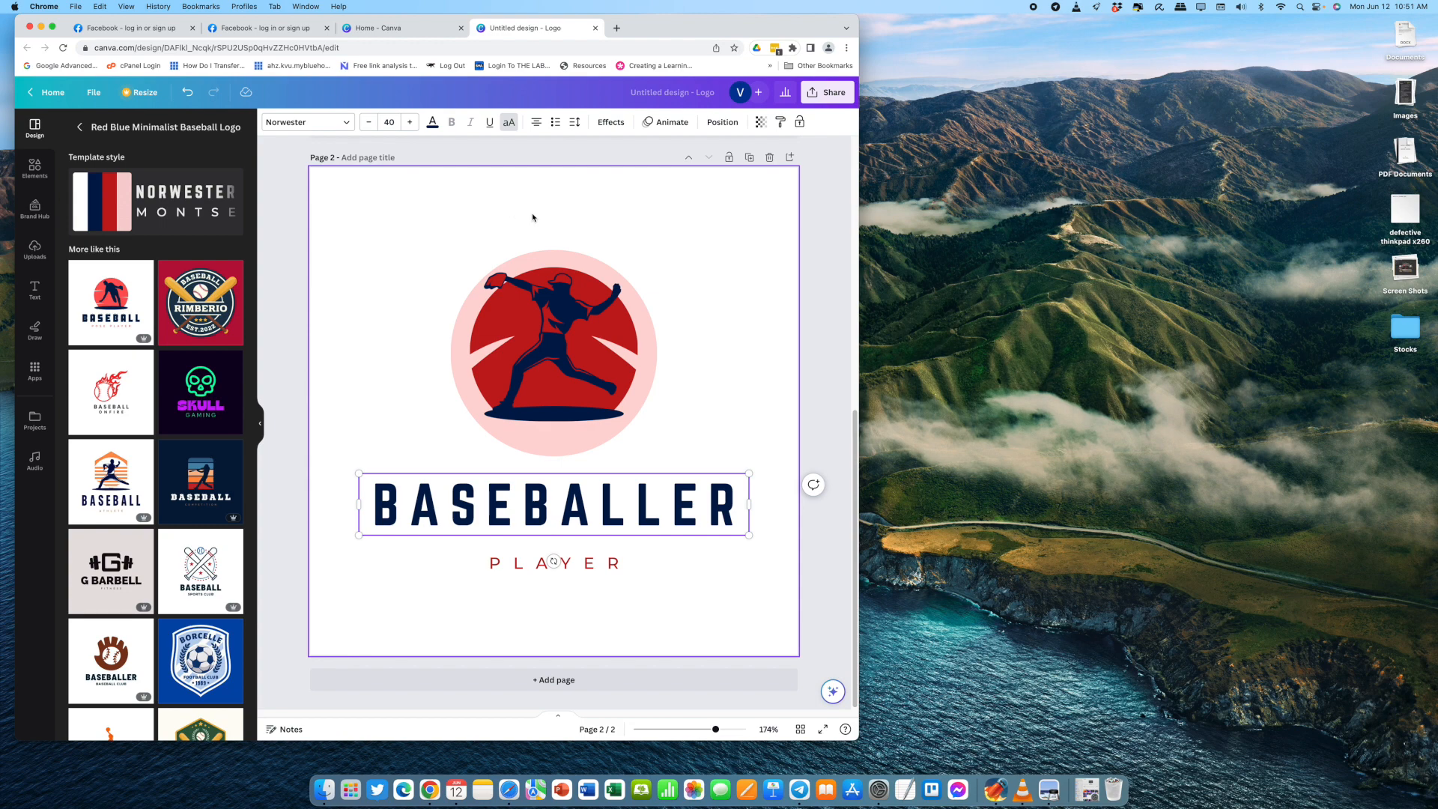
- Replace the red PLAYER text under page 2's heading with BASEBALLCLUB
scroll(599, 300, "up", 7)
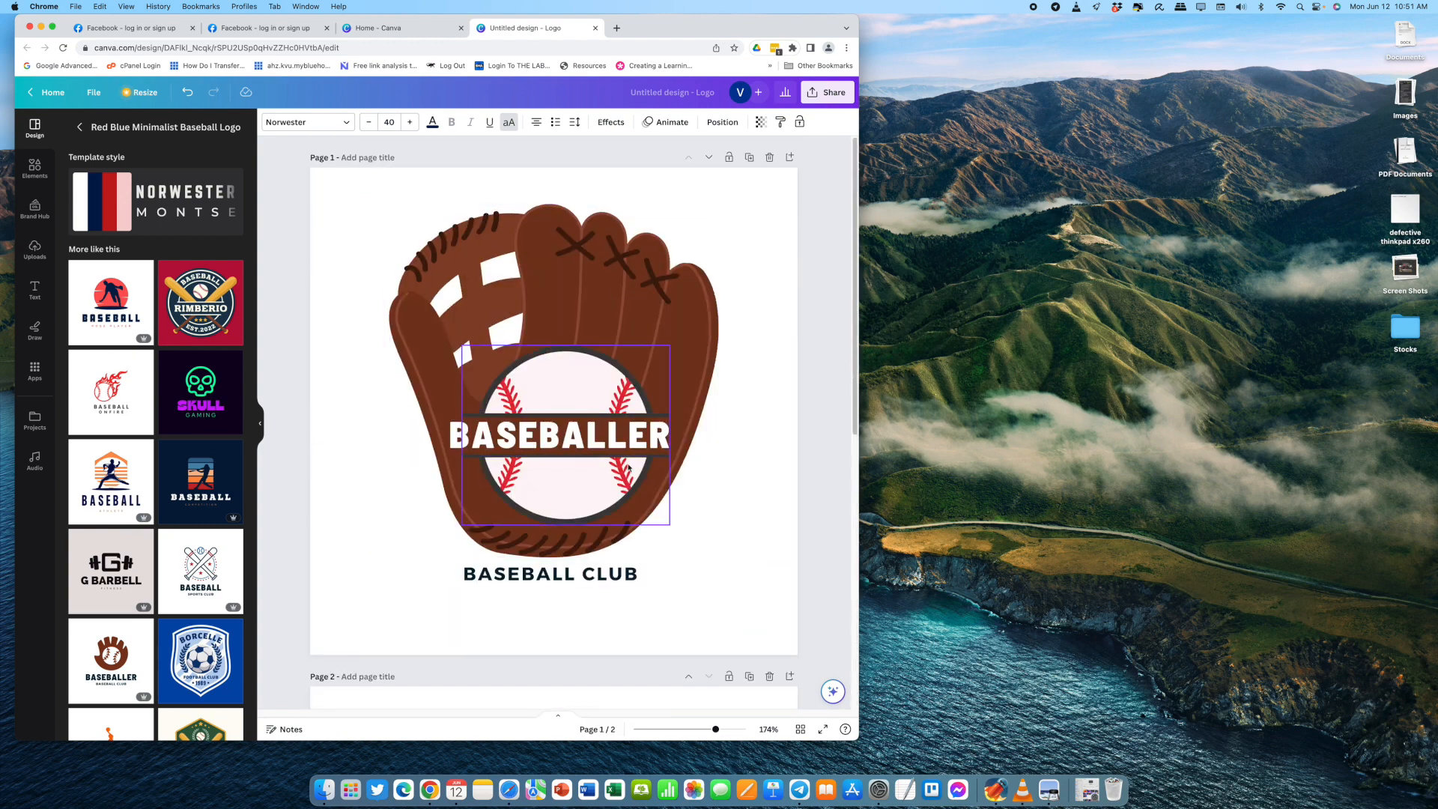
scroll(651, 479, "down", 7)
scroll(637, 442, "up", 5)
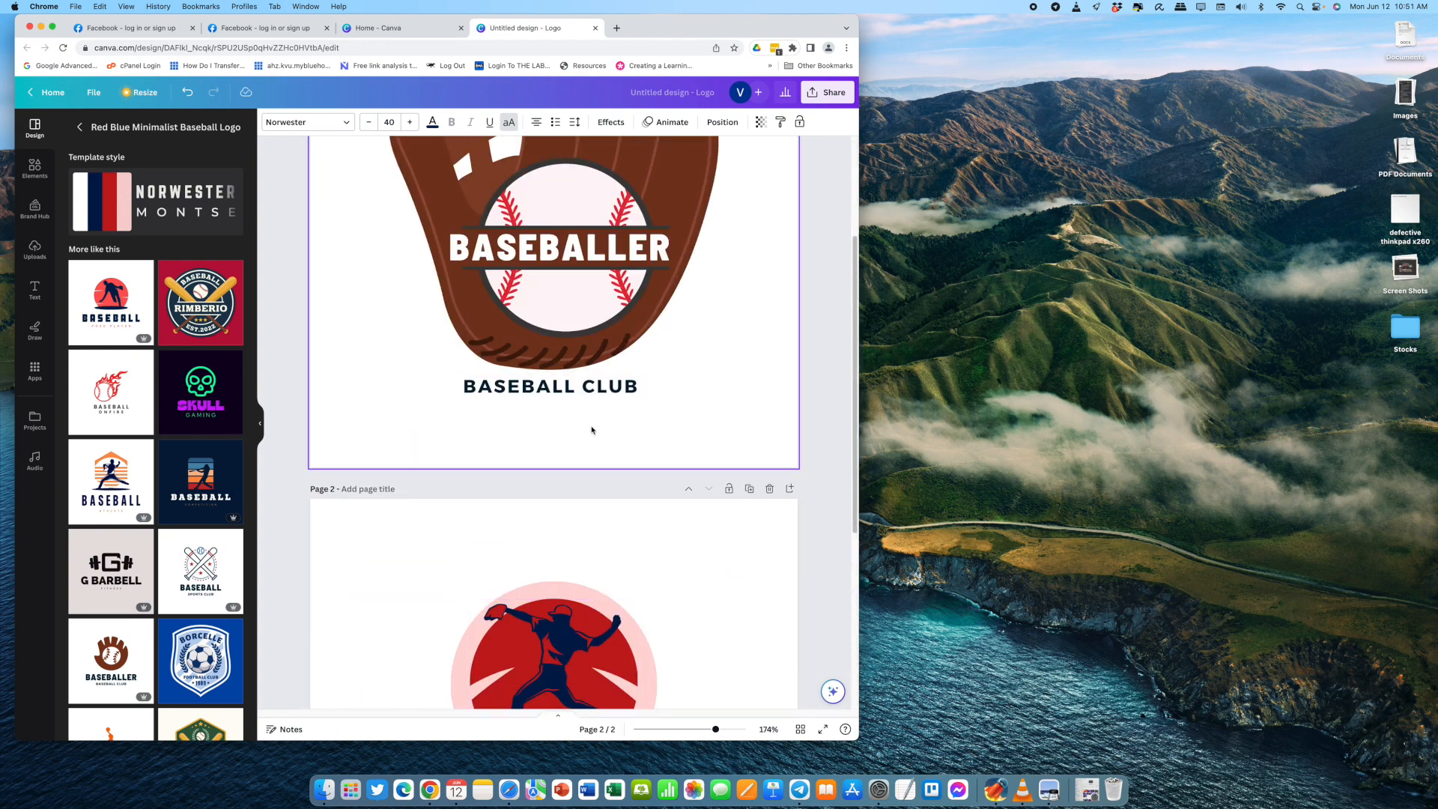
scroll(667, 472, "down", 7)
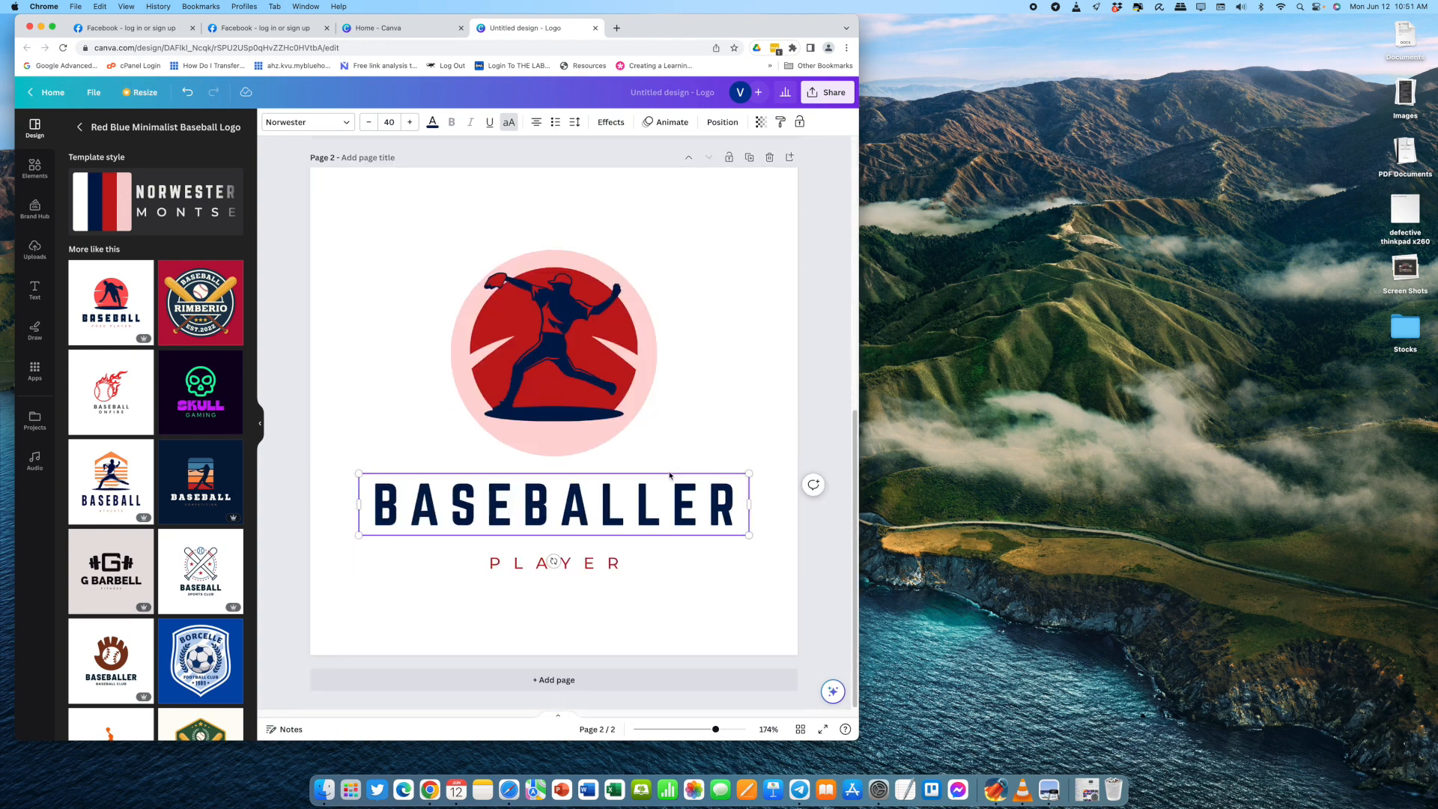
double_click(578, 564)
type("BASEBALL")
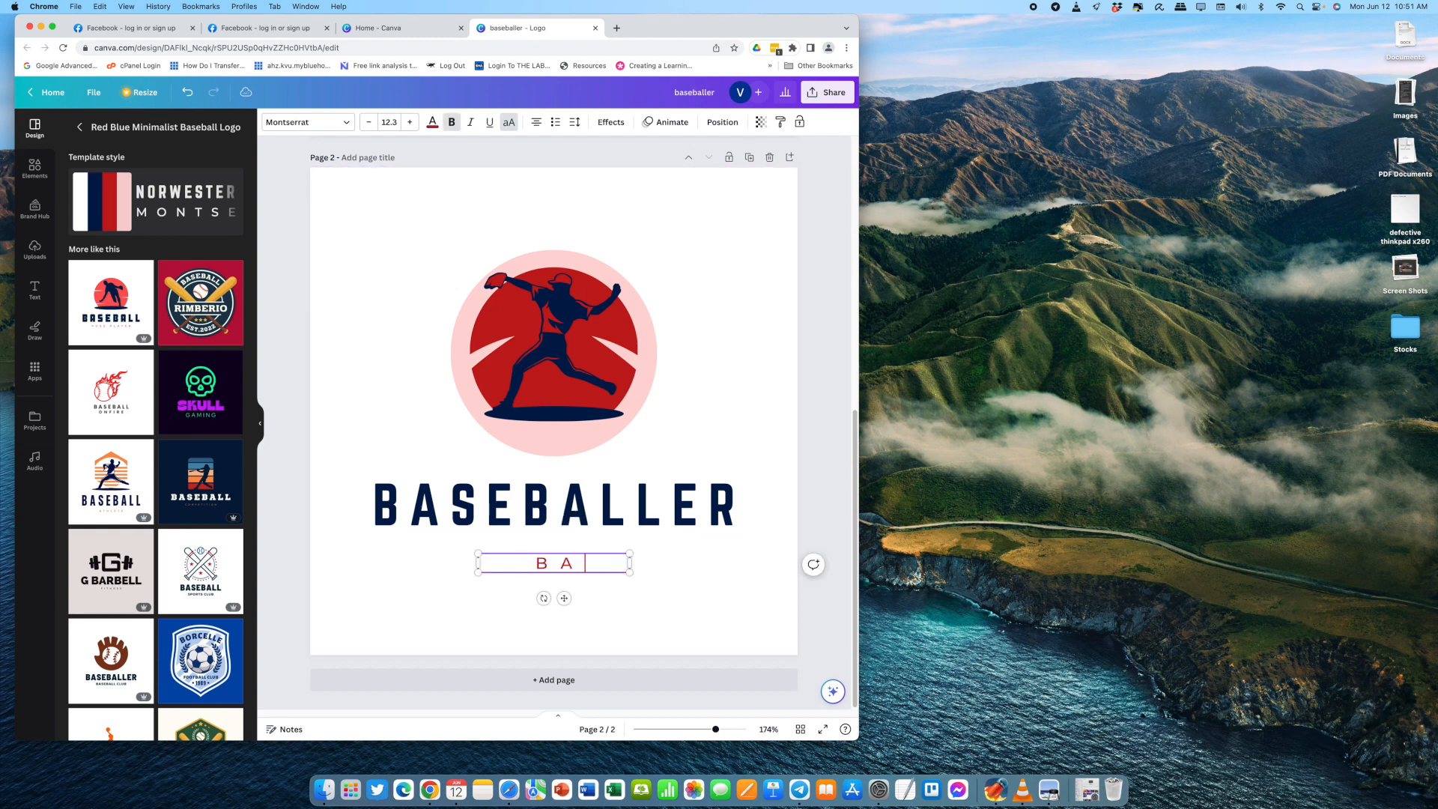
type("CAL")
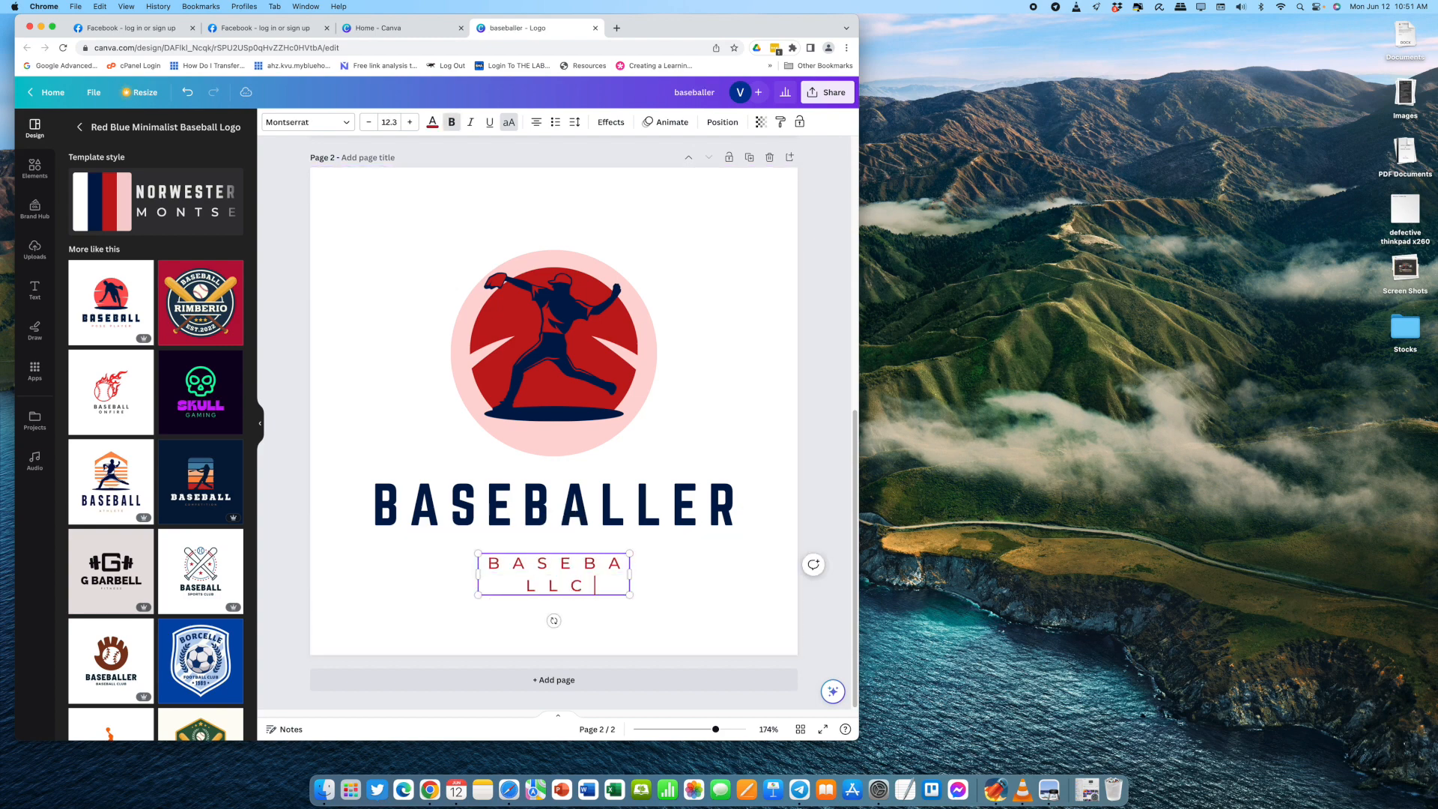
key("BackSpace")
key("BackSpace")
type("LUB")
- Widen the BASEBALLCLUB text box to hold one line and shift it back toward the centre beneath the heading
left_click_drag(629, 570, 725, 573)
left_click_drag(476, 574, 423, 574)
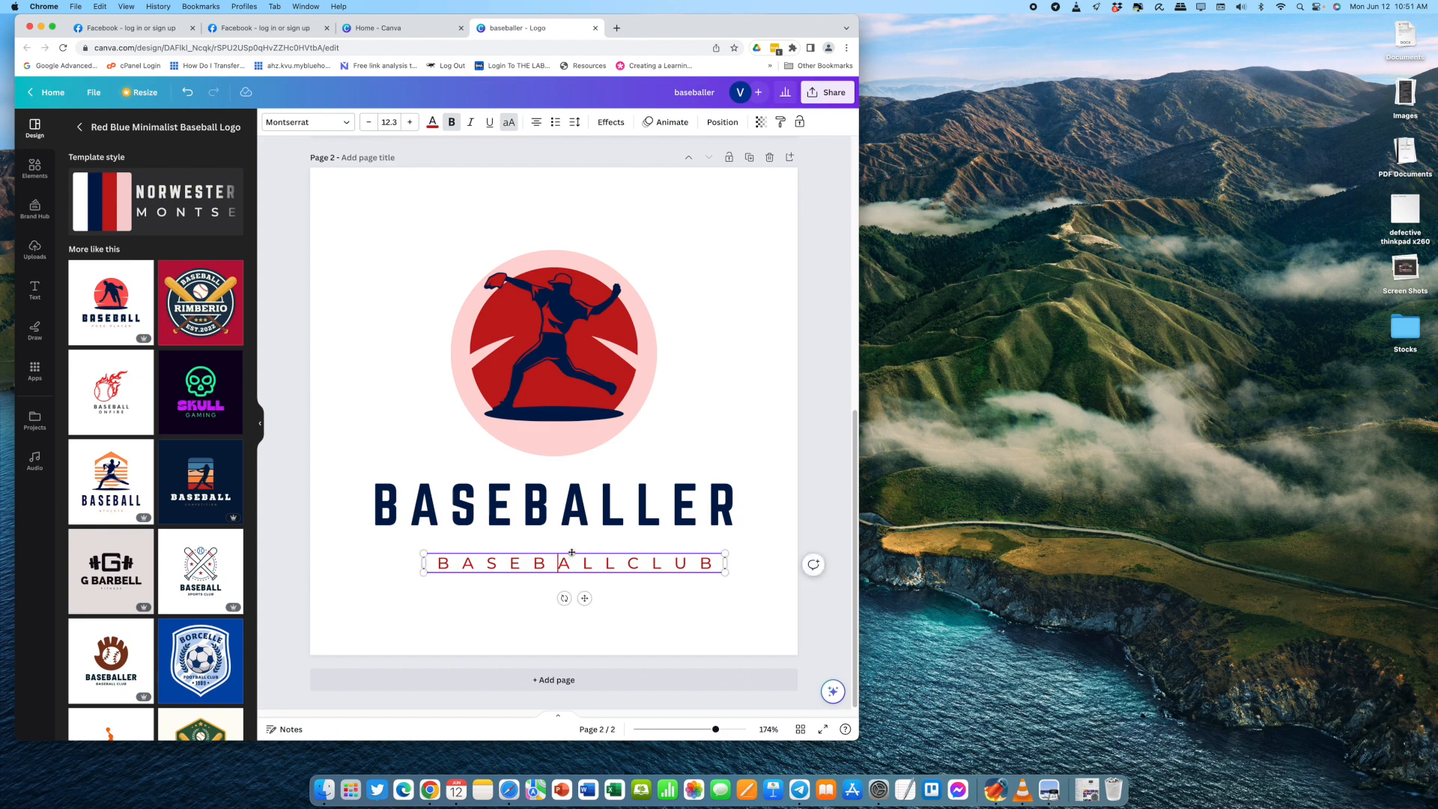
left_click_drag(563, 553, 562, 553)
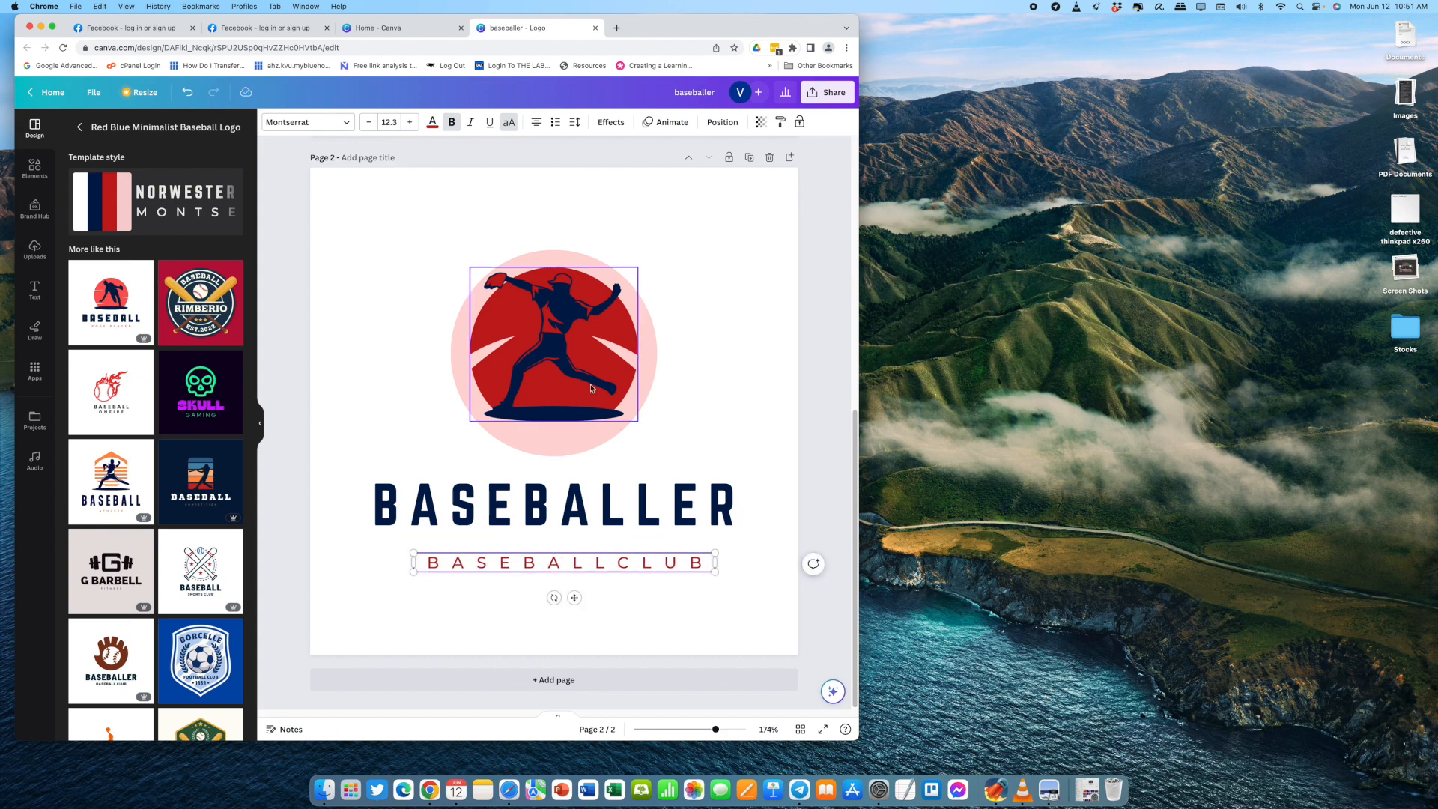
- Select the pitcher graphic and search the graphics elements for baseball
left_click(569, 324)
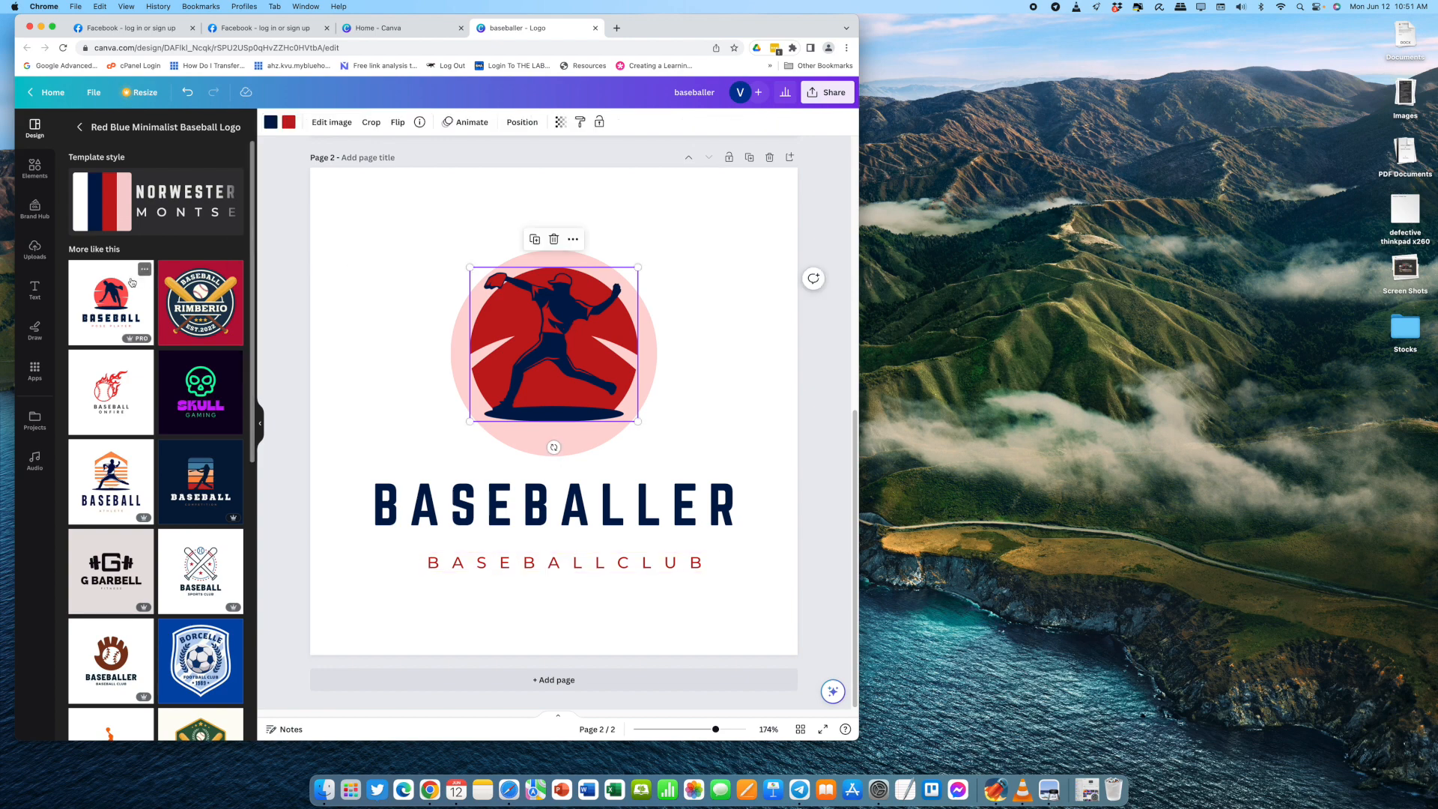
left_click(35, 169)
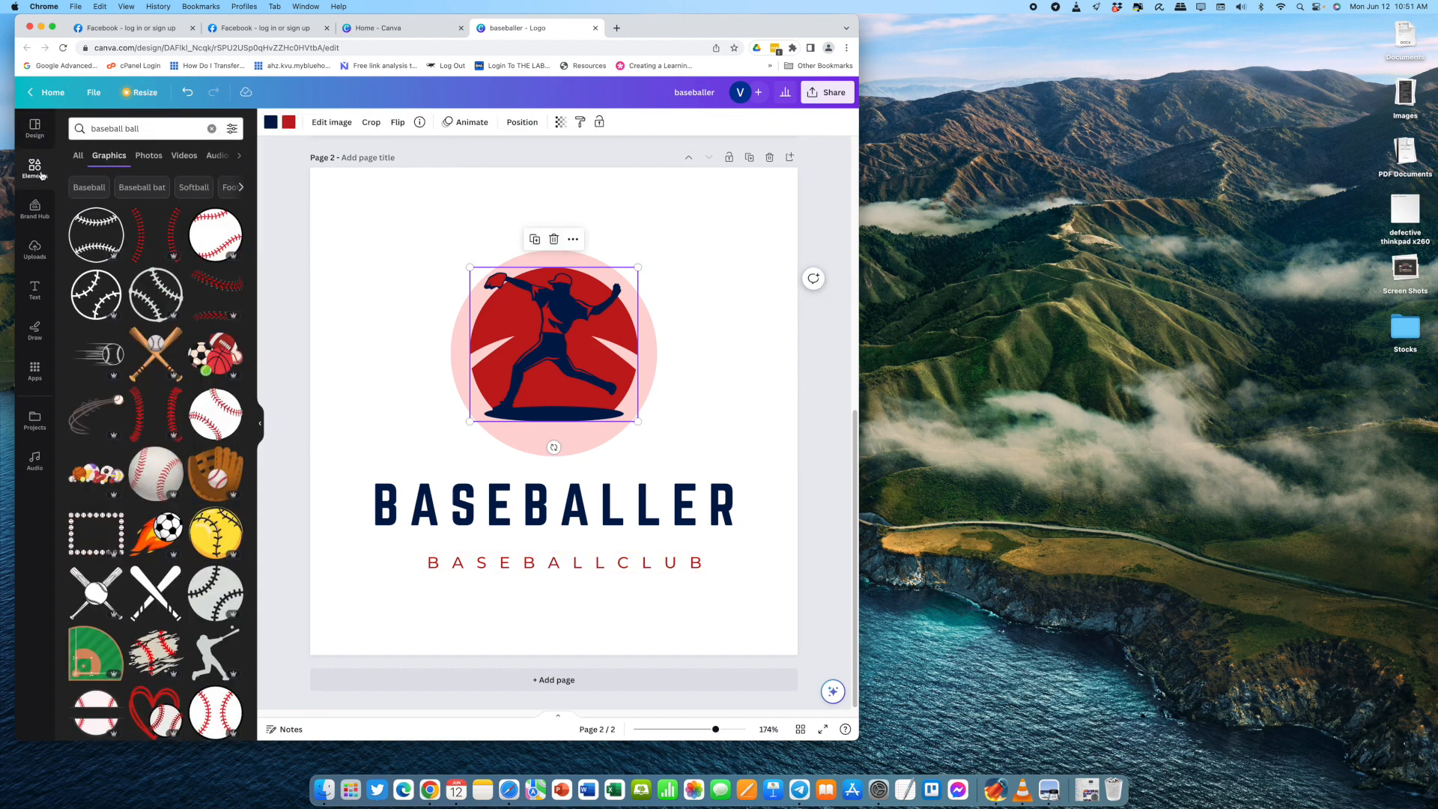
double_click(129, 128)
key("BackSpace")
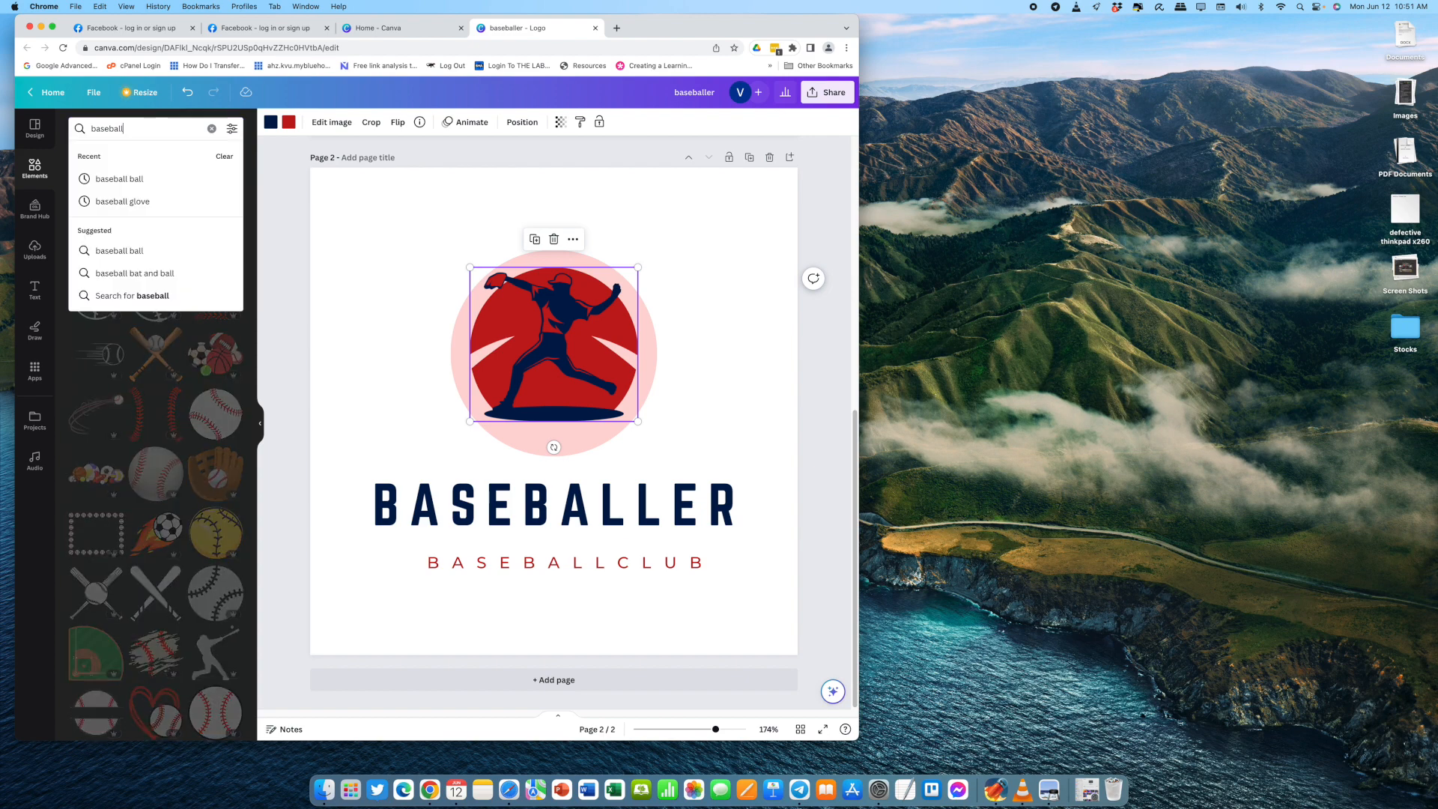
key("Return")
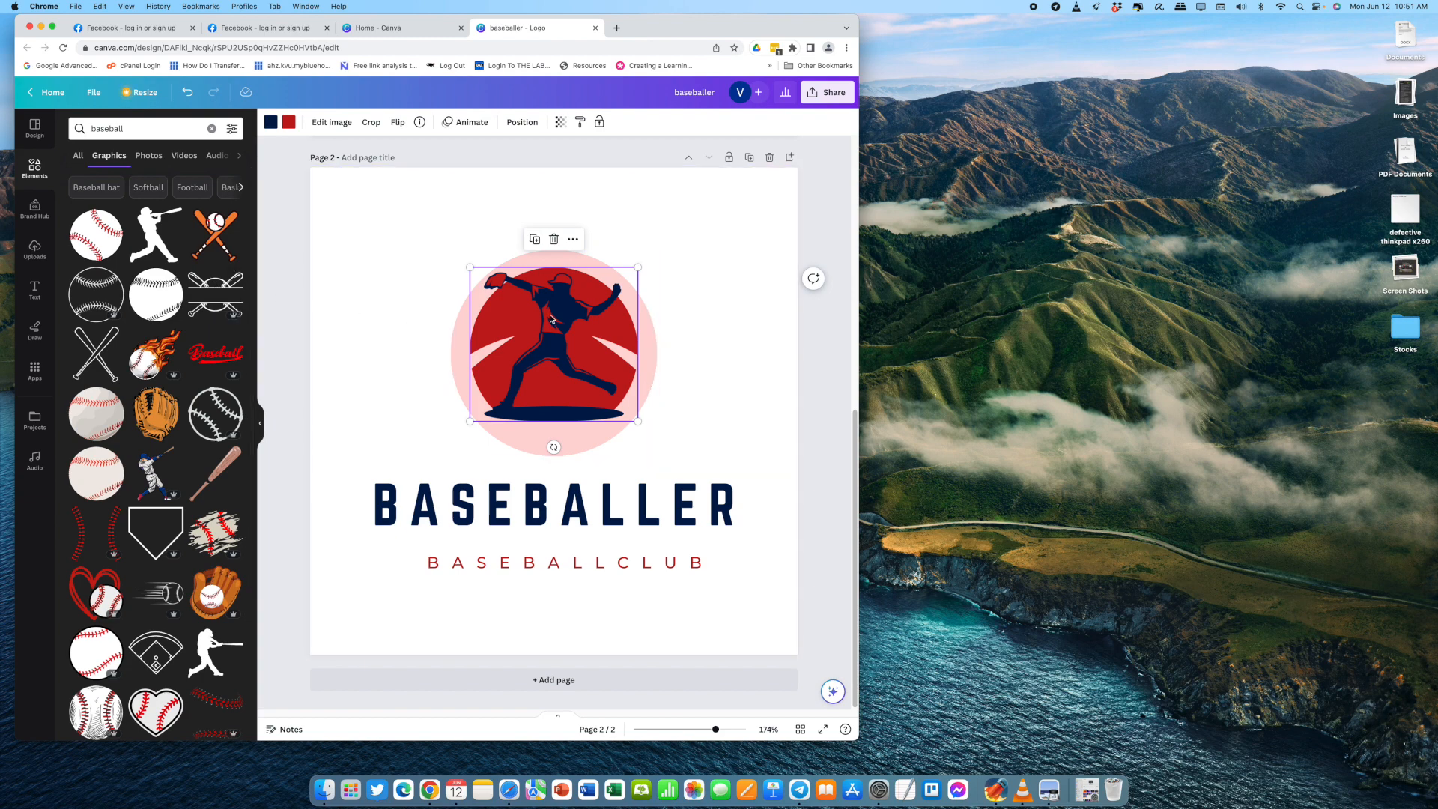
- Move the pitcher graphic to the page's upper-left corner and place a black batter silhouette over the pink circle
mouse_move(545, 321)
left_mouse_down()
mouse_move(463, 322)
mouse_move(550, 320)
left_mouse_up()
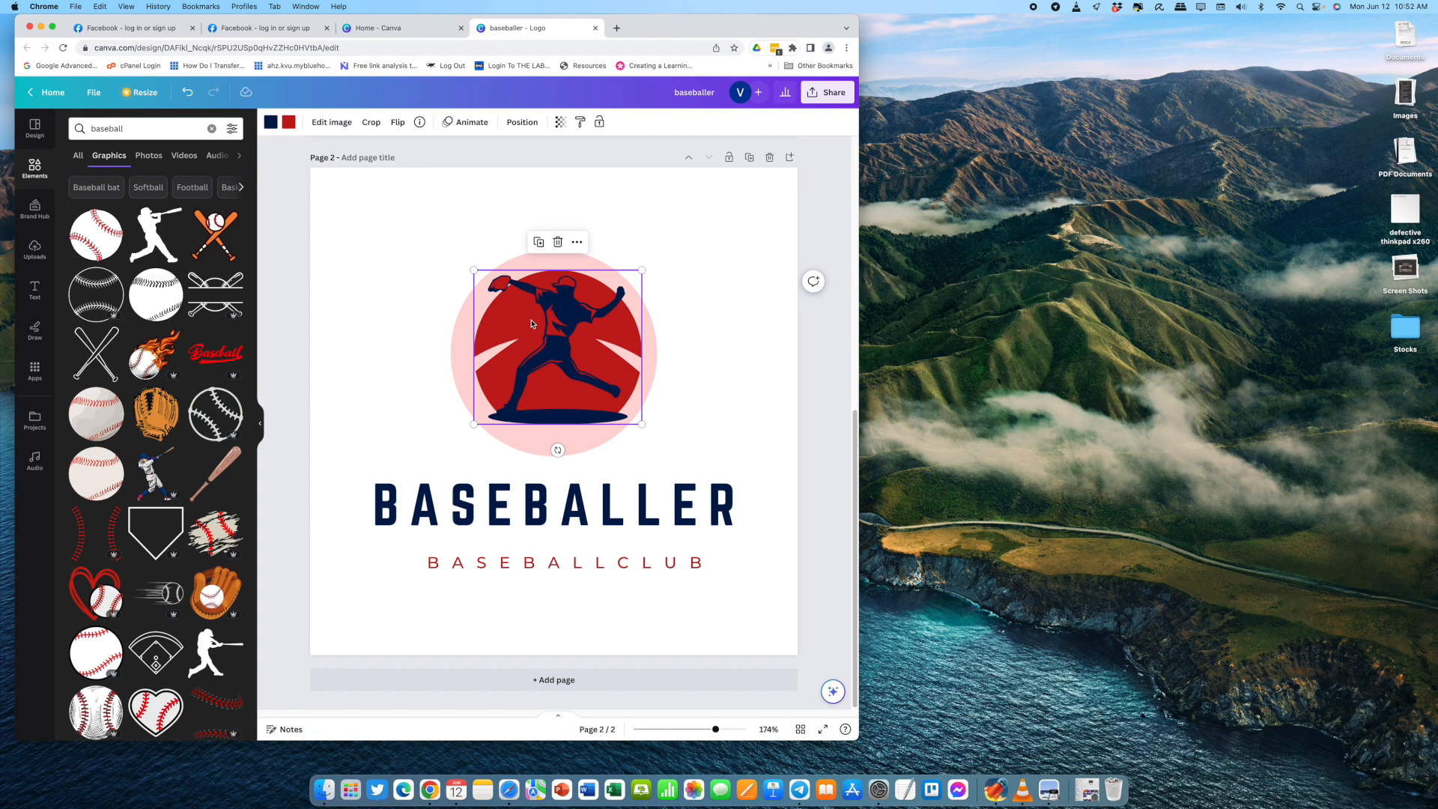
left_click_drag(531, 324, 360, 237)
left_click(159, 247)
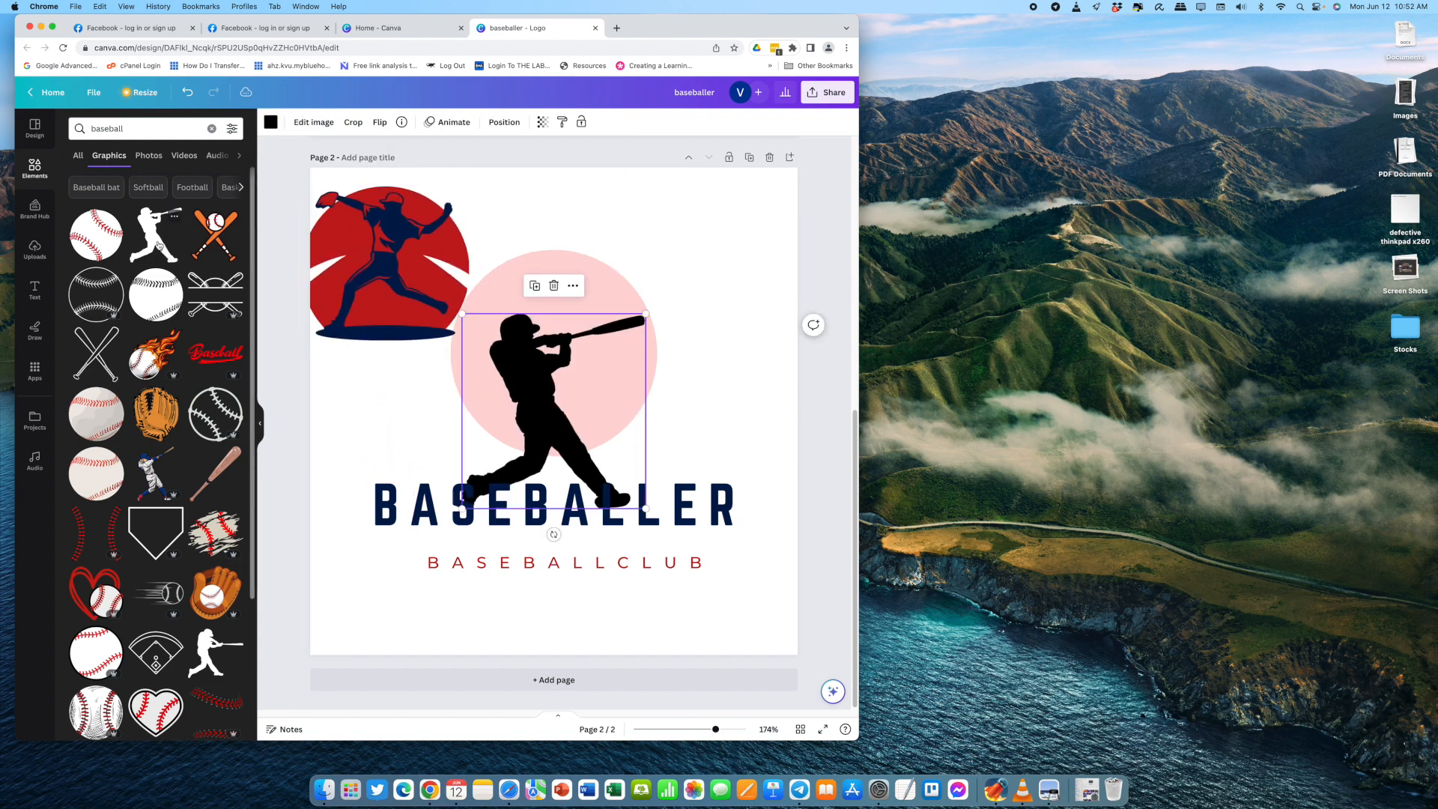
left_click_drag(532, 379, 555, 320)
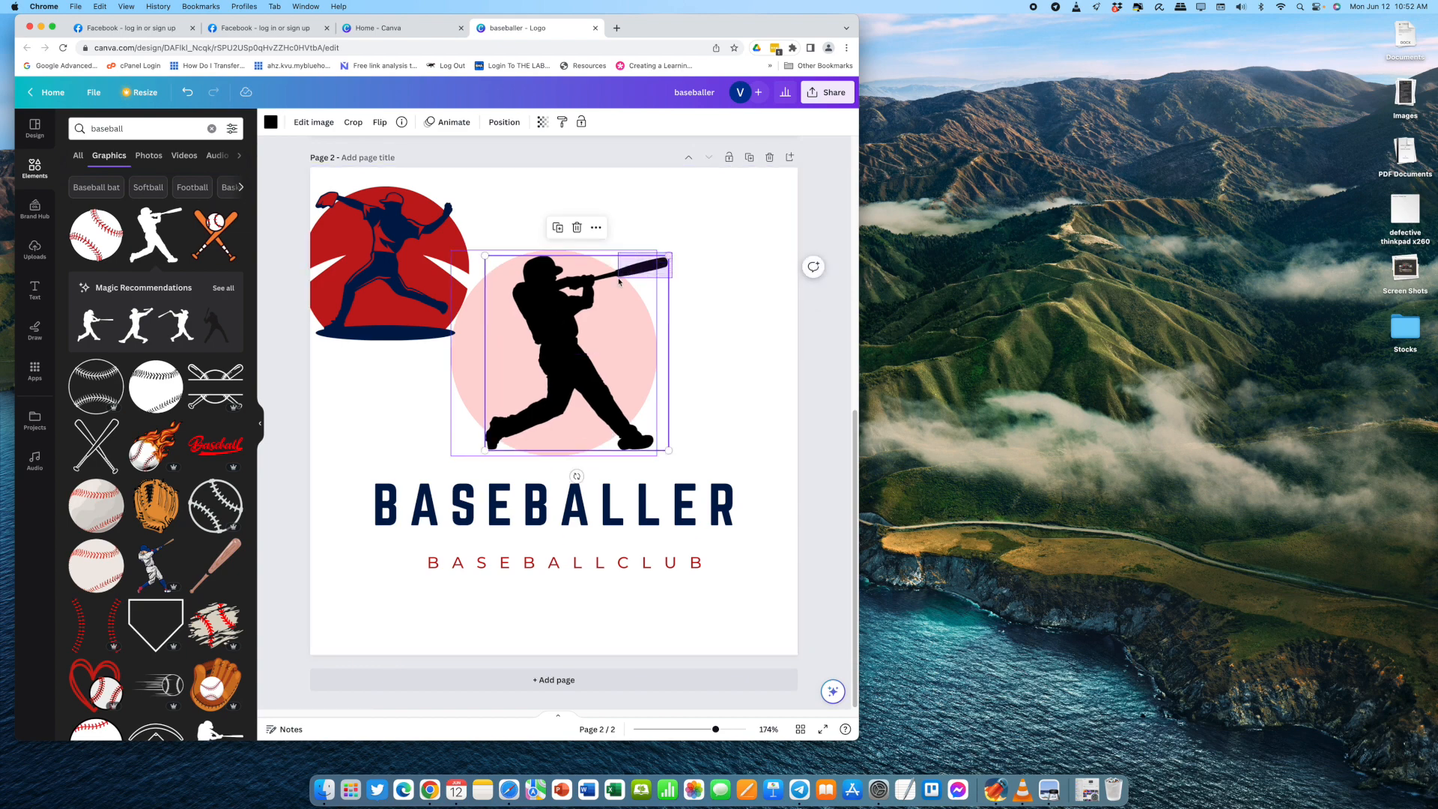
left_click(635, 335, "shift")
left_click(678, 312)
left_click(624, 333)
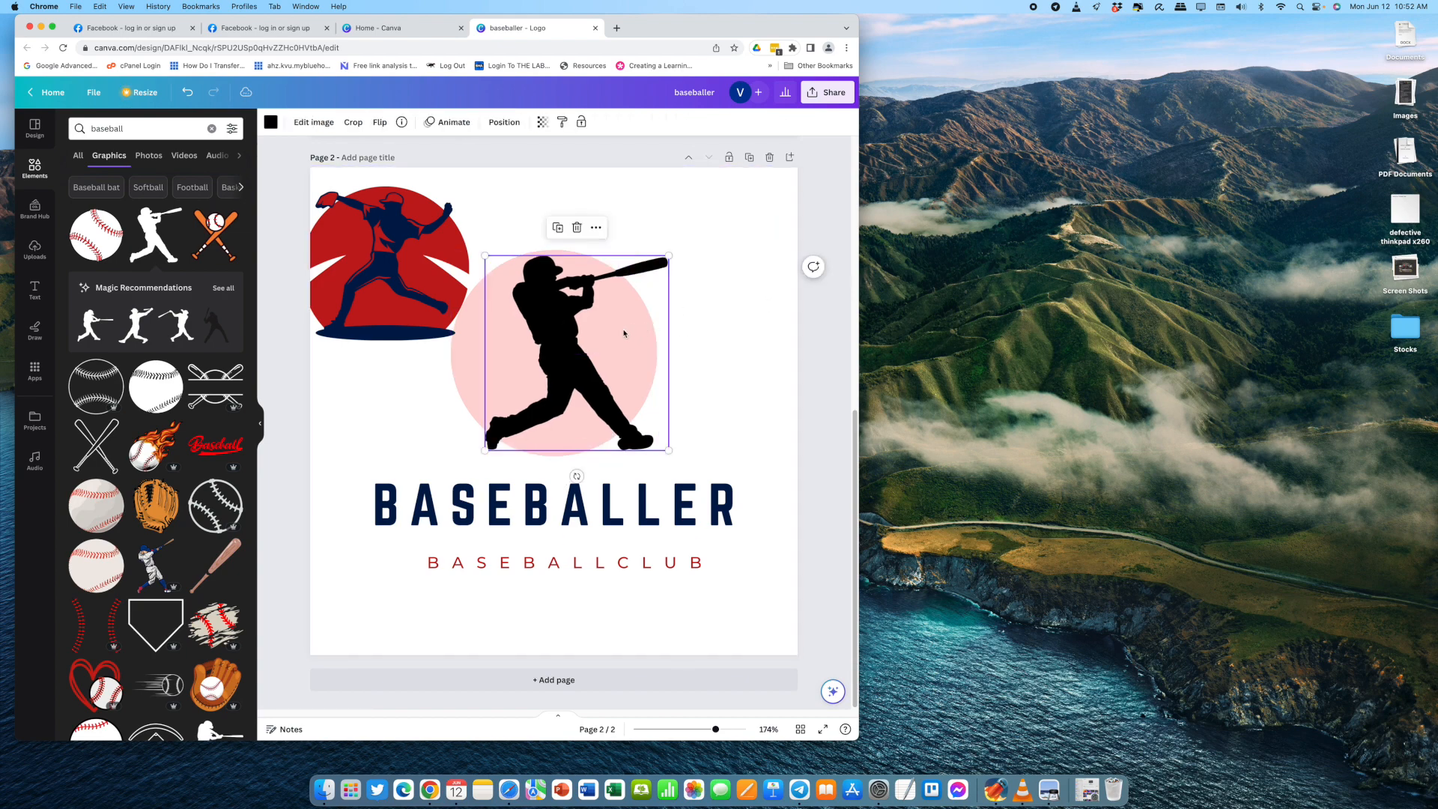
- Enlarge the batter silhouette slightly and position it over the pink circle, with its feet near the circle's lower edge
left_click_drag(668, 257, 690, 234)
left_click_drag(553, 314, 541, 315)
left_click_drag(667, 231, 702, 196)
left_click_drag(557, 309, 553, 340)
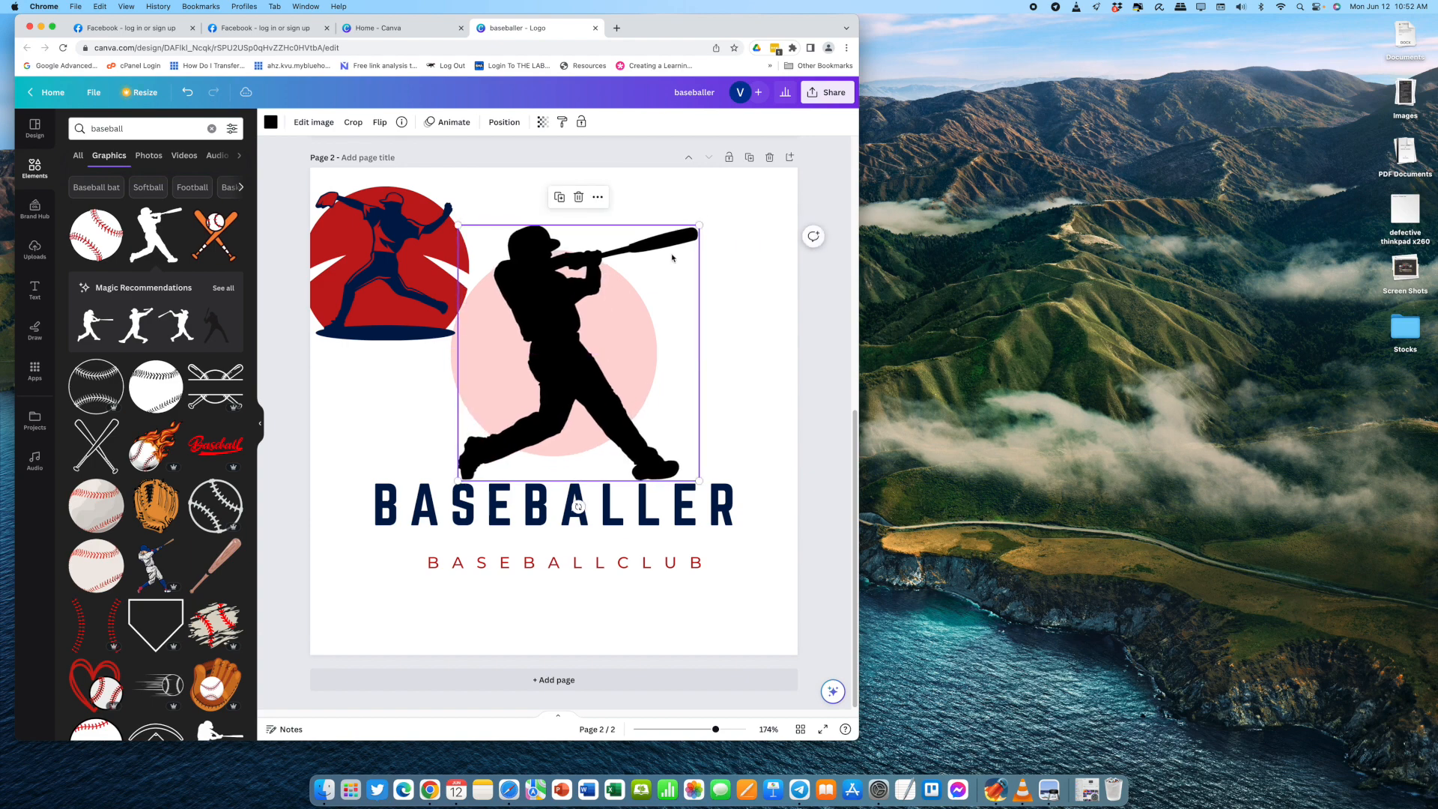
left_click_drag(699, 222, 659, 271)
left_click_drag(552, 377, 561, 356)
- Shrink the pink circle behind the batter and align its lower edge with the batter's feet
left_click(469, 379)
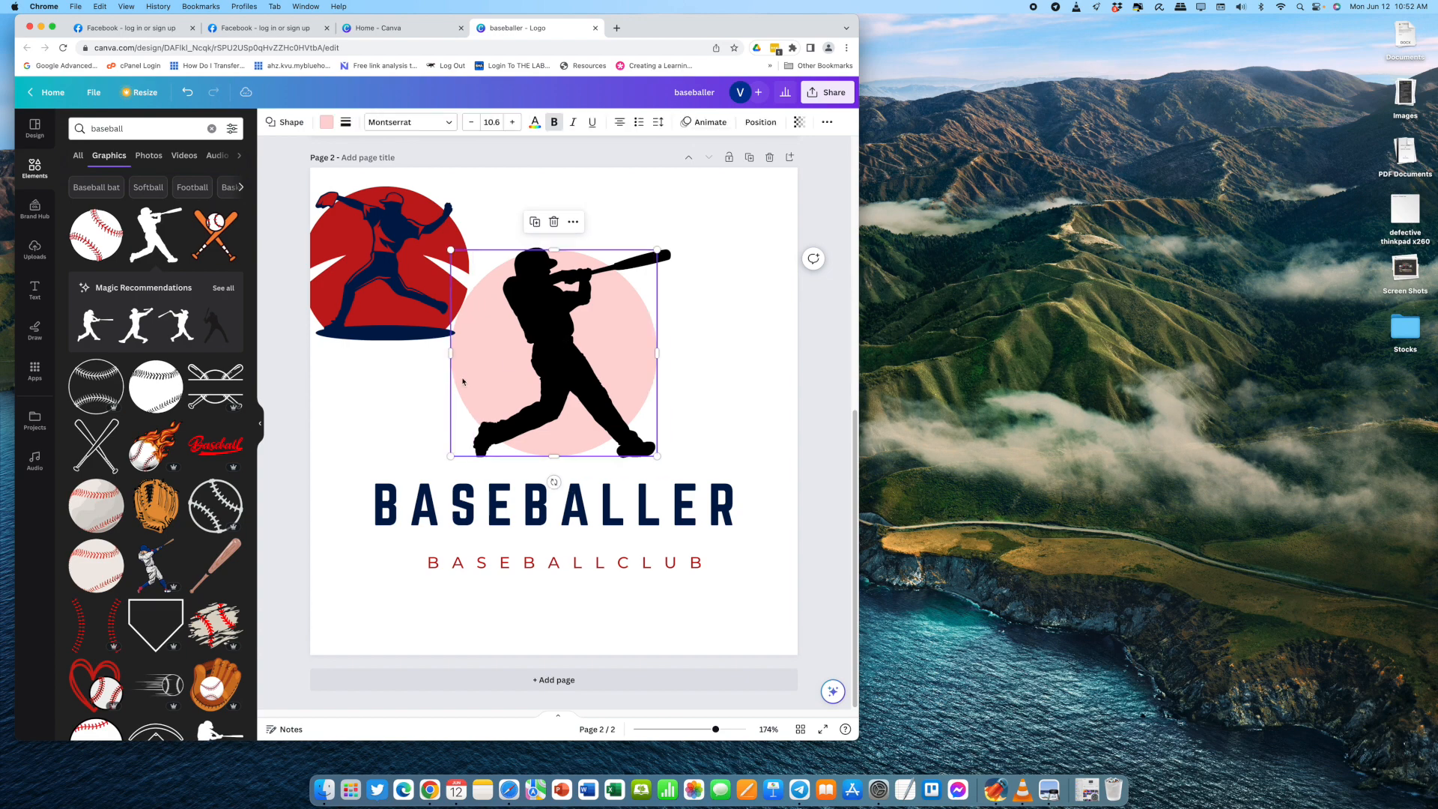
left_click_drag(657, 250, 646, 259)
mouse_move(561, 327)
left_mouse_down()
mouse_move(546, 335)
mouse_move(564, 331)
left_mouse_up()
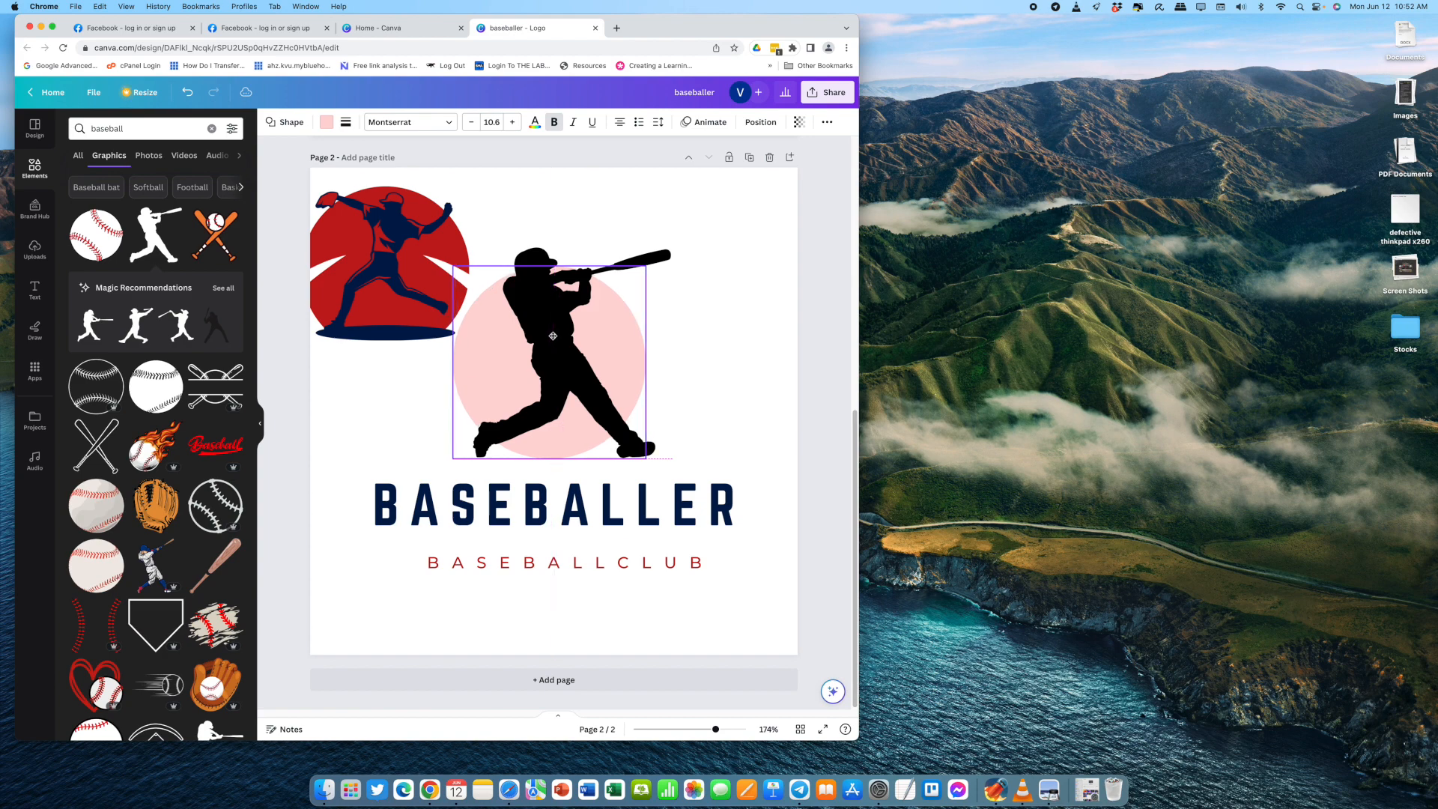
left_click(713, 321)
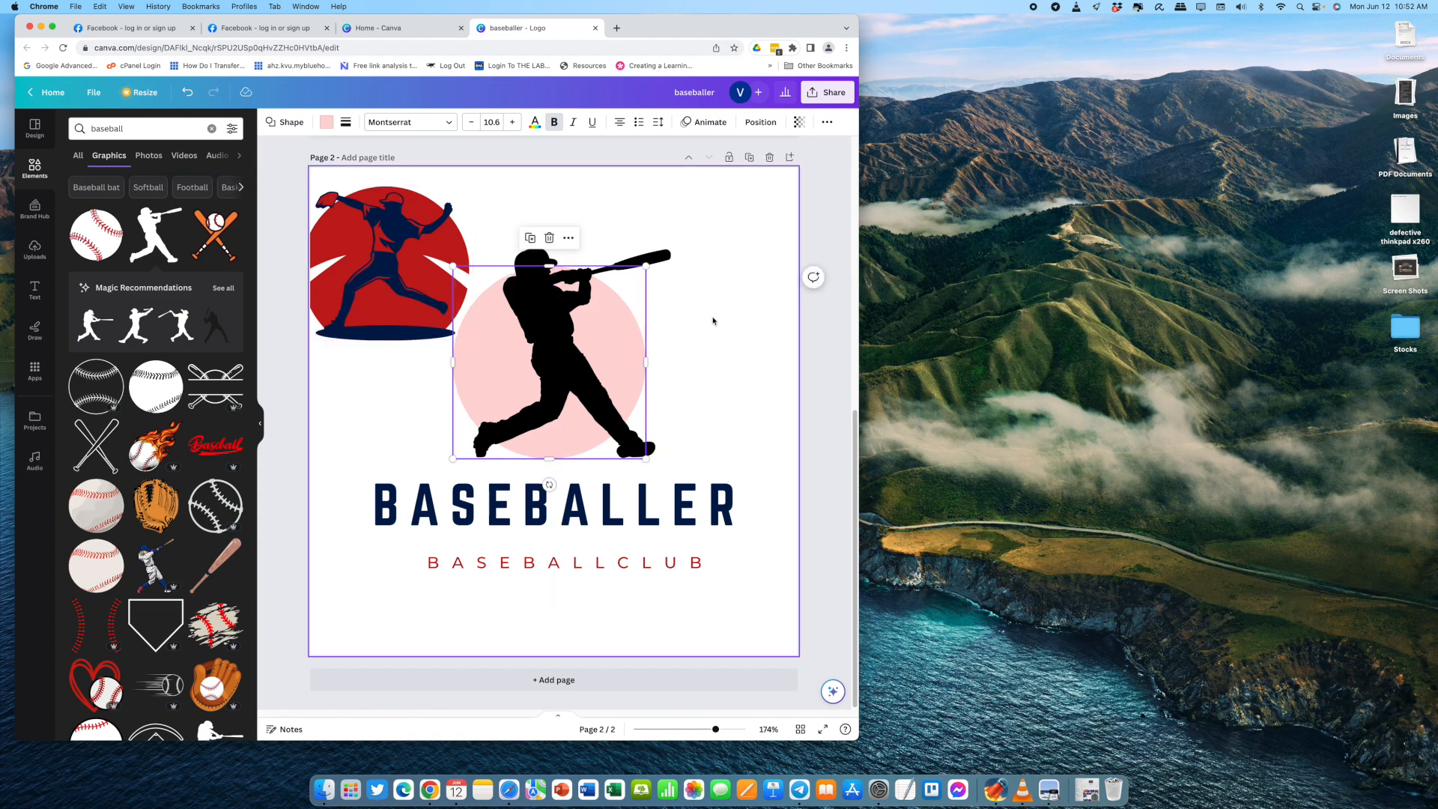
- Copy the hex code 001B4B of the pitcher graphic's navy color
left_click(547, 317)
left_click(397, 261)
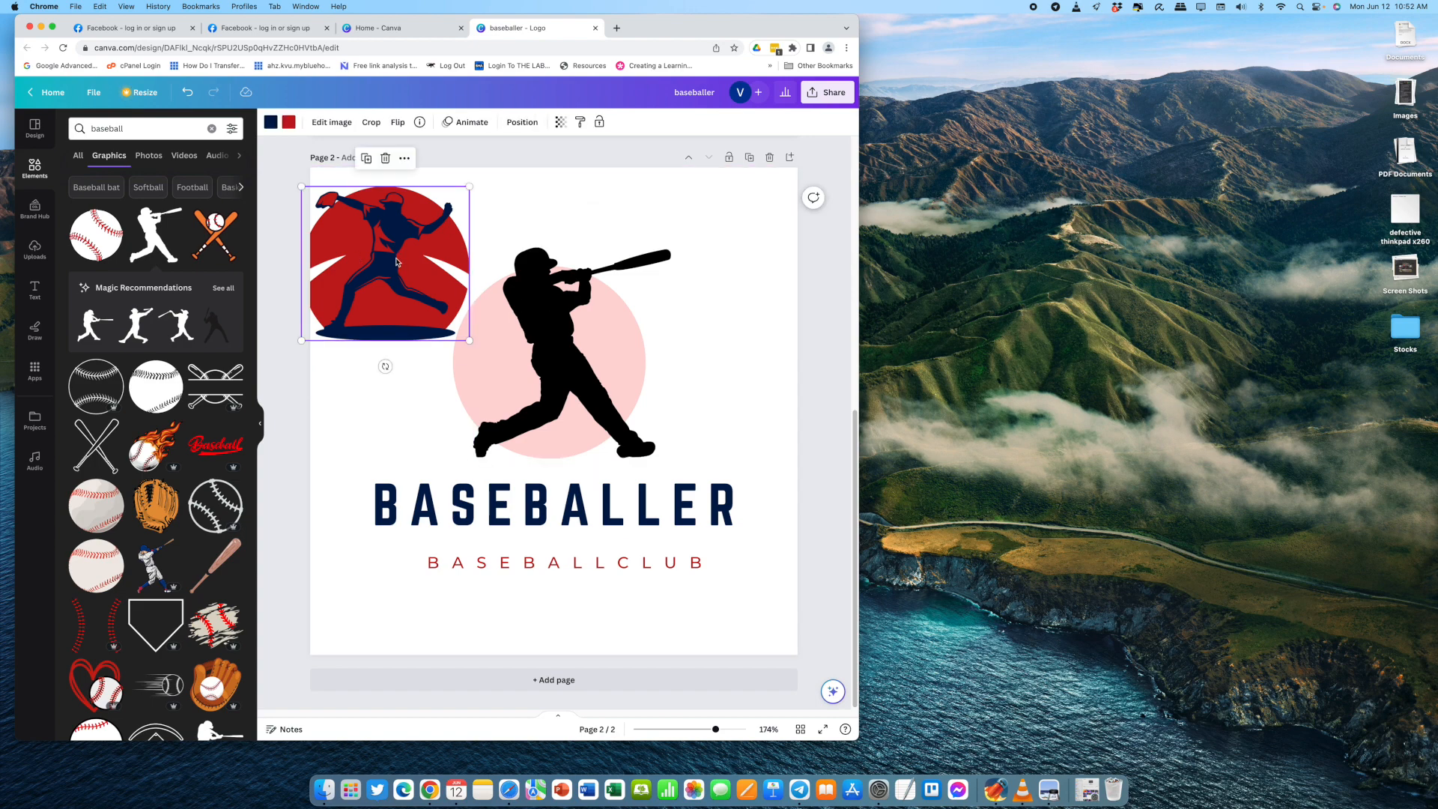
left_click(270, 124)
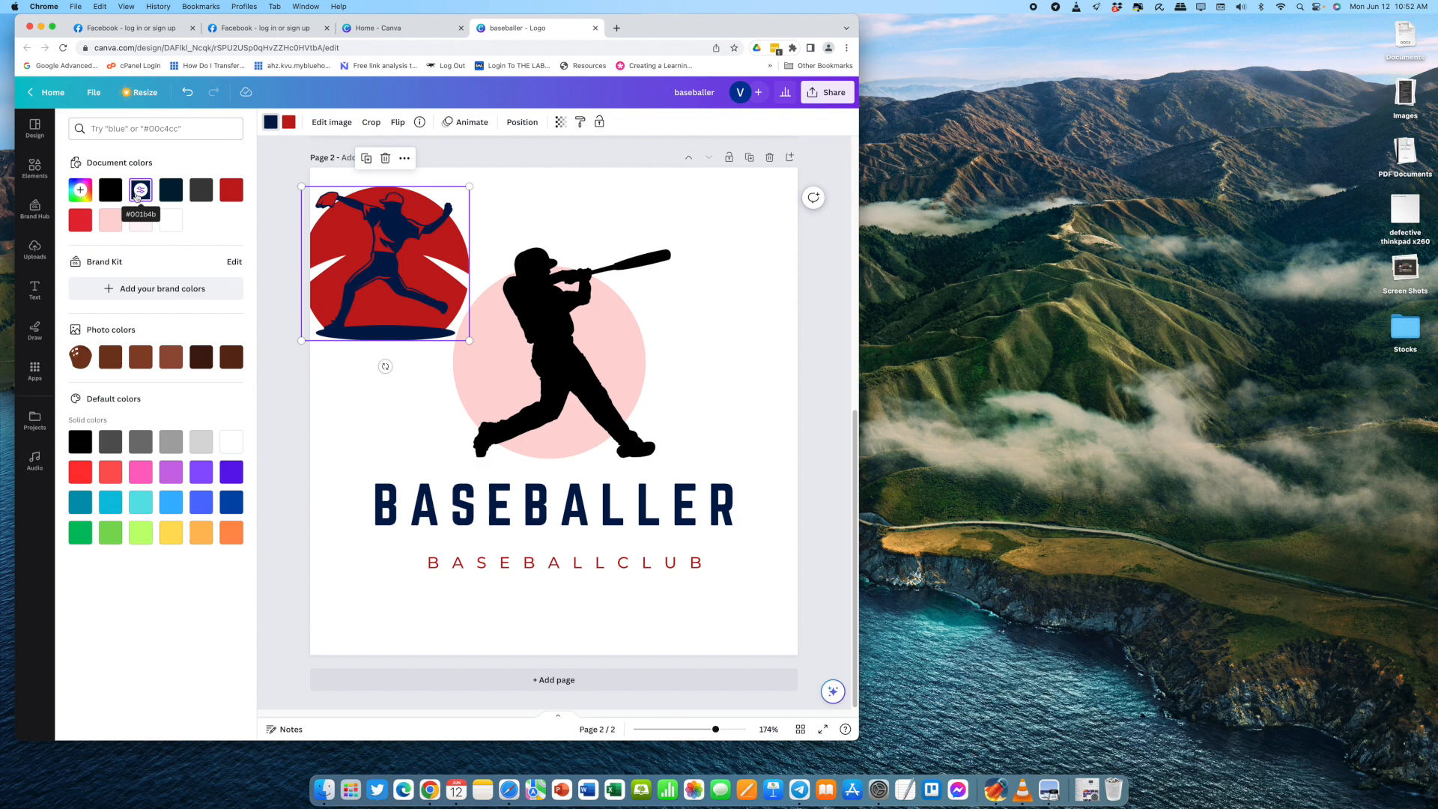
left_click(137, 194)
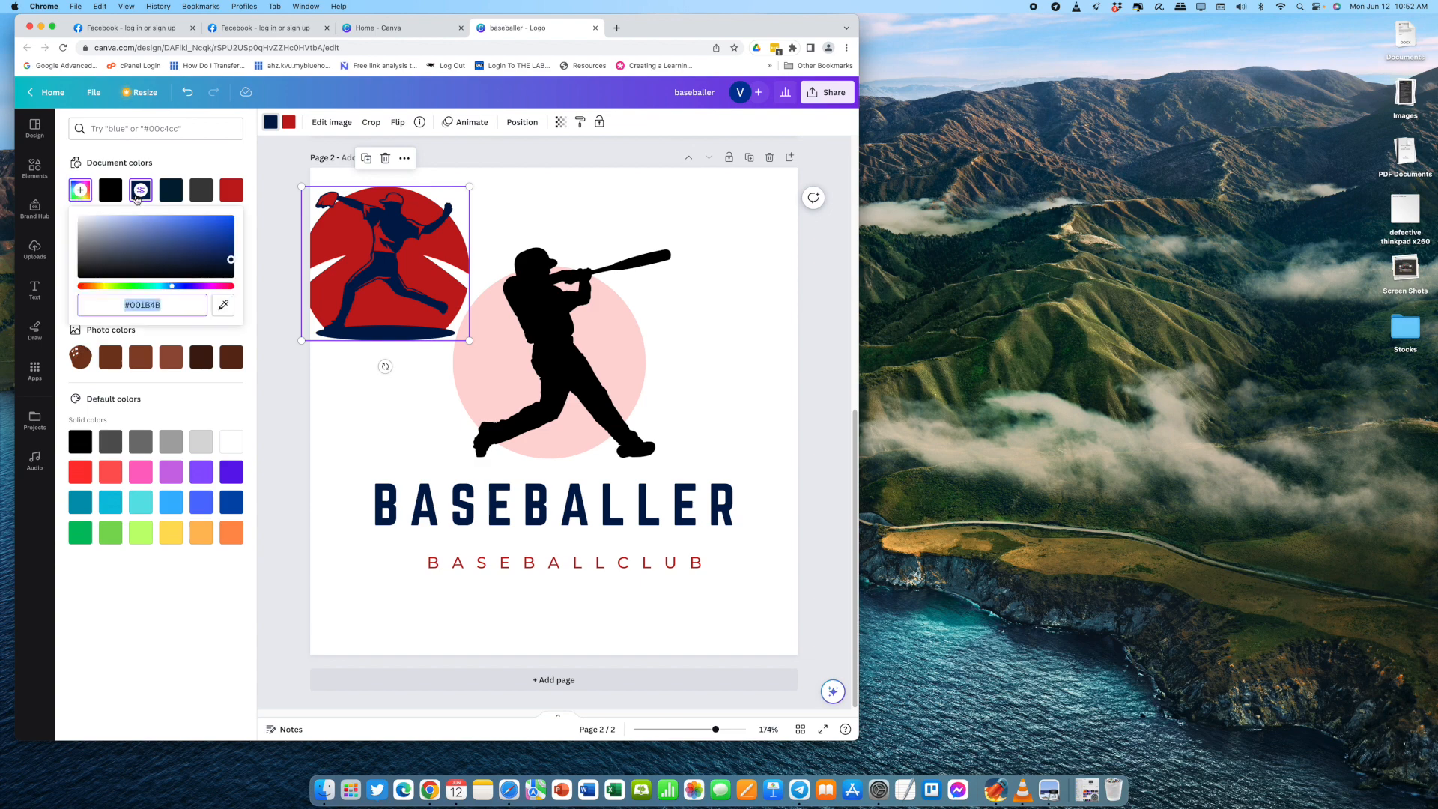
double_click(137, 302)
right_click(138, 303)
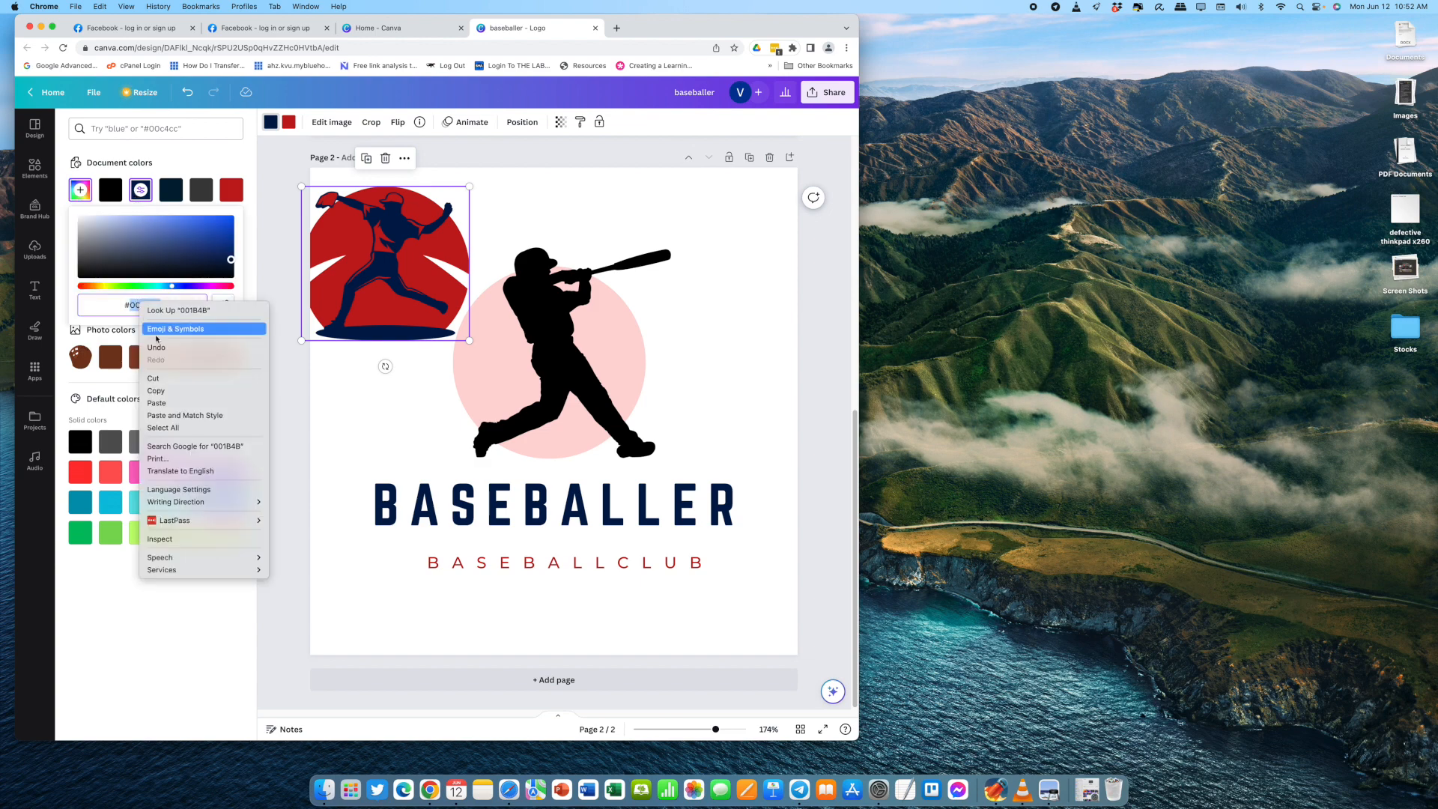
left_click(157, 391)
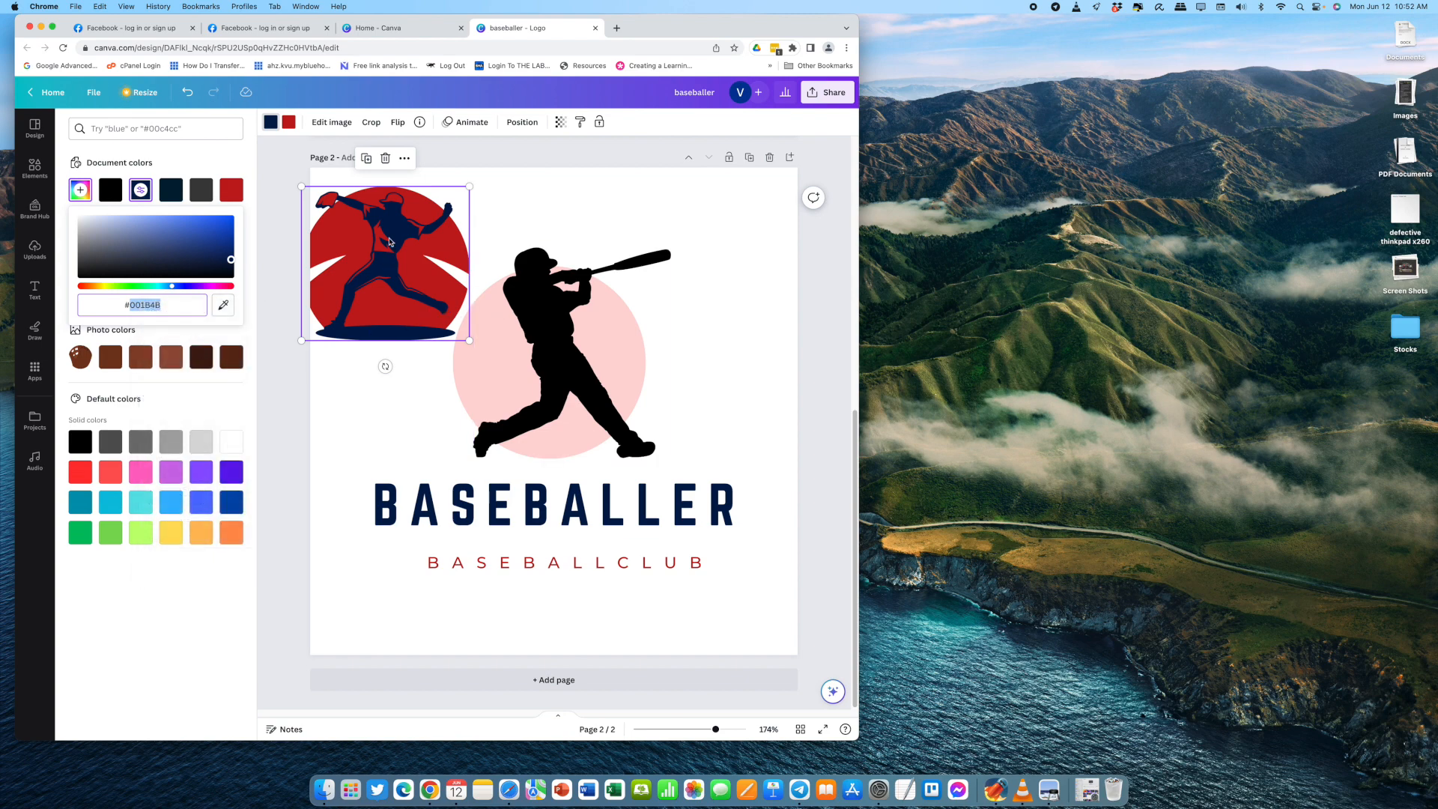
- Recolor the black batter silhouette with the document's navy #001B4B
left_click(538, 302)
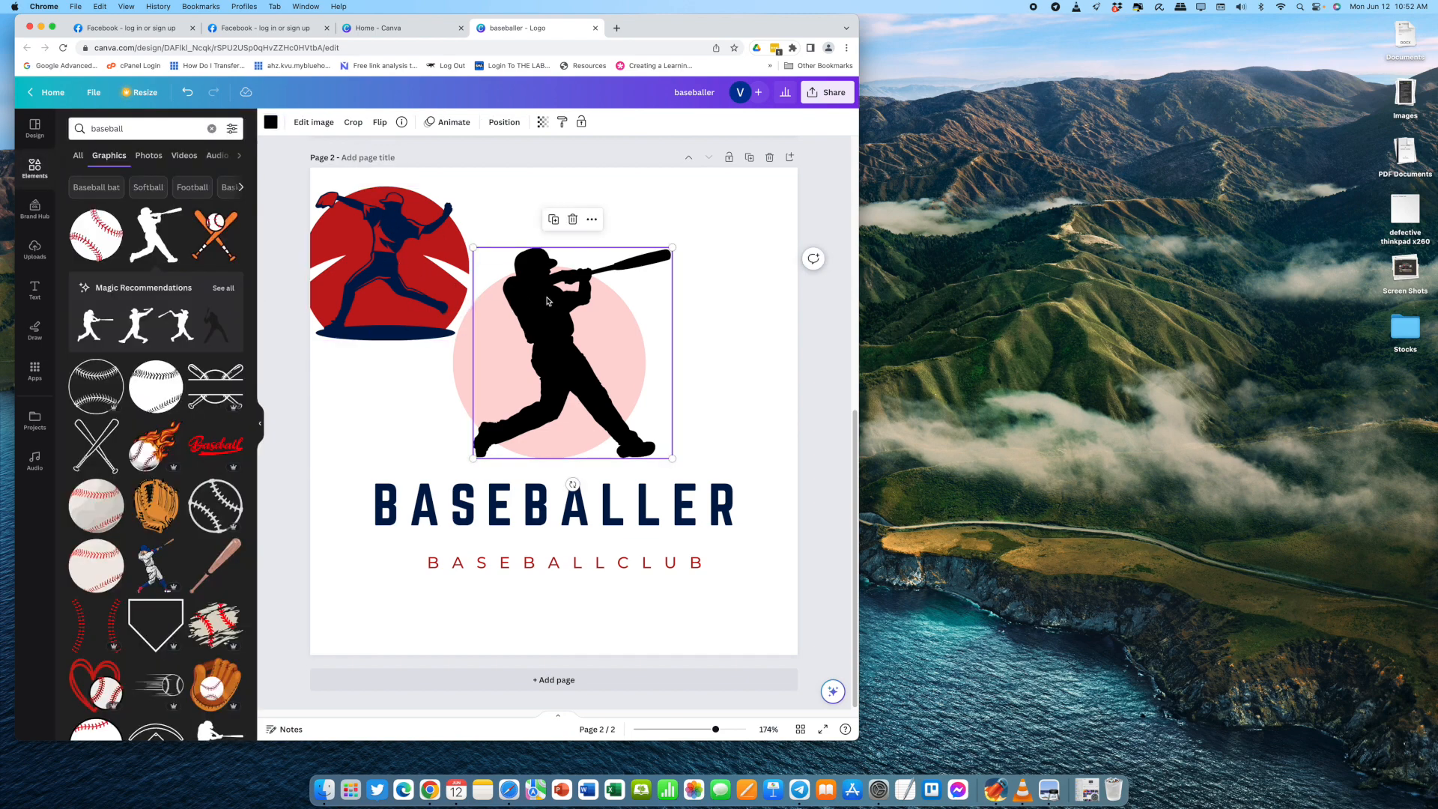
left_click(271, 122)
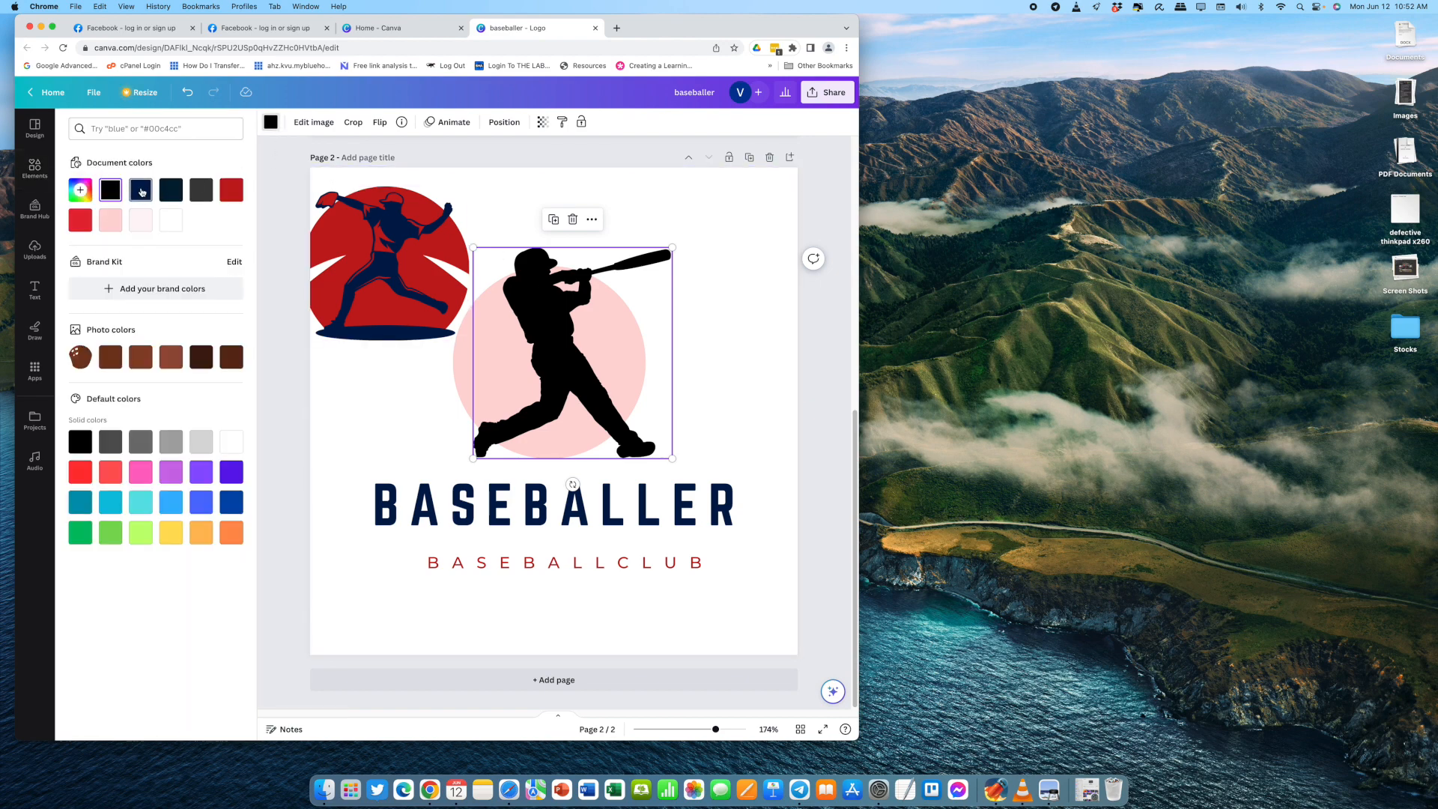
left_click(136, 193)
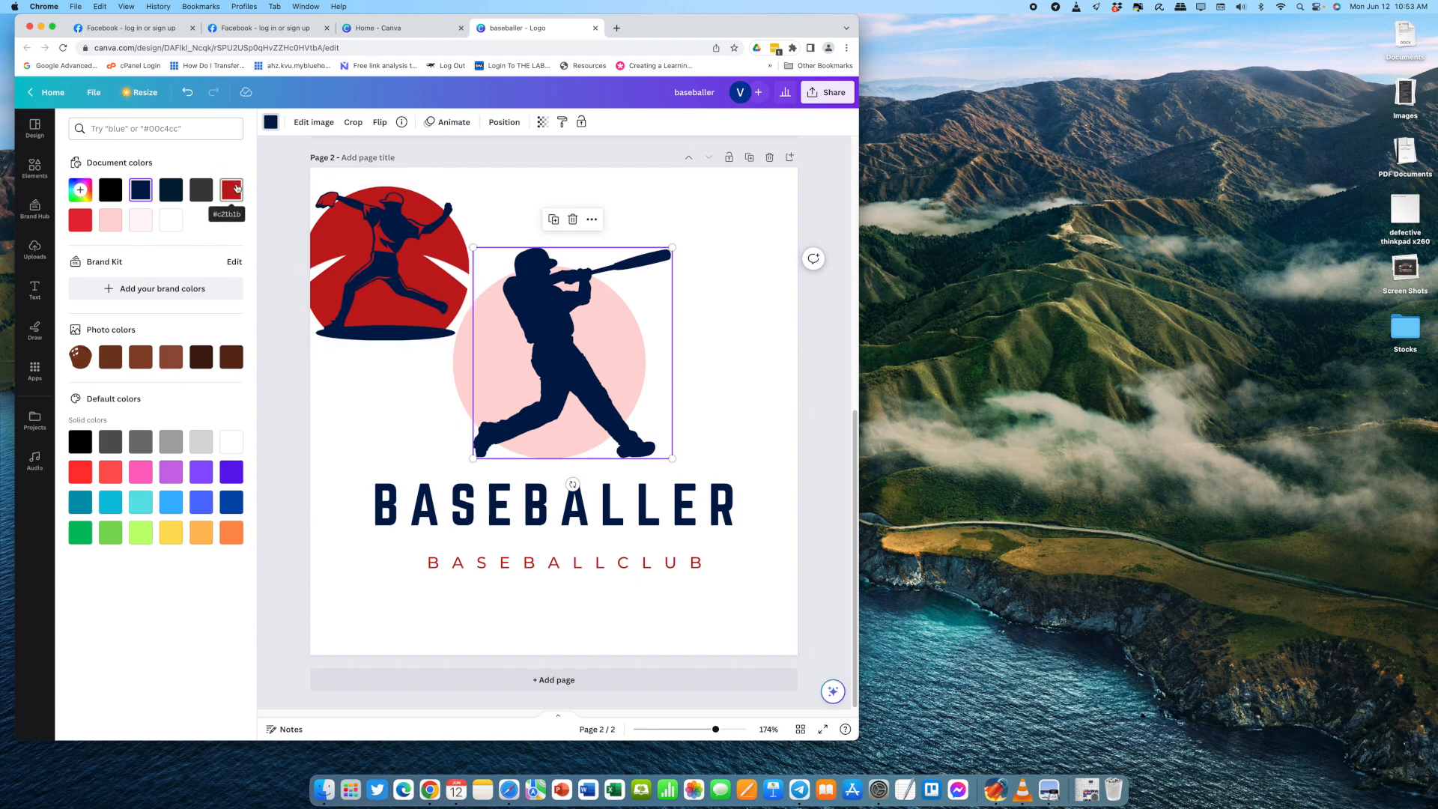
- Copy the hex code #C21B1B of the red color in the pitcher graphic
left_click(334, 240)
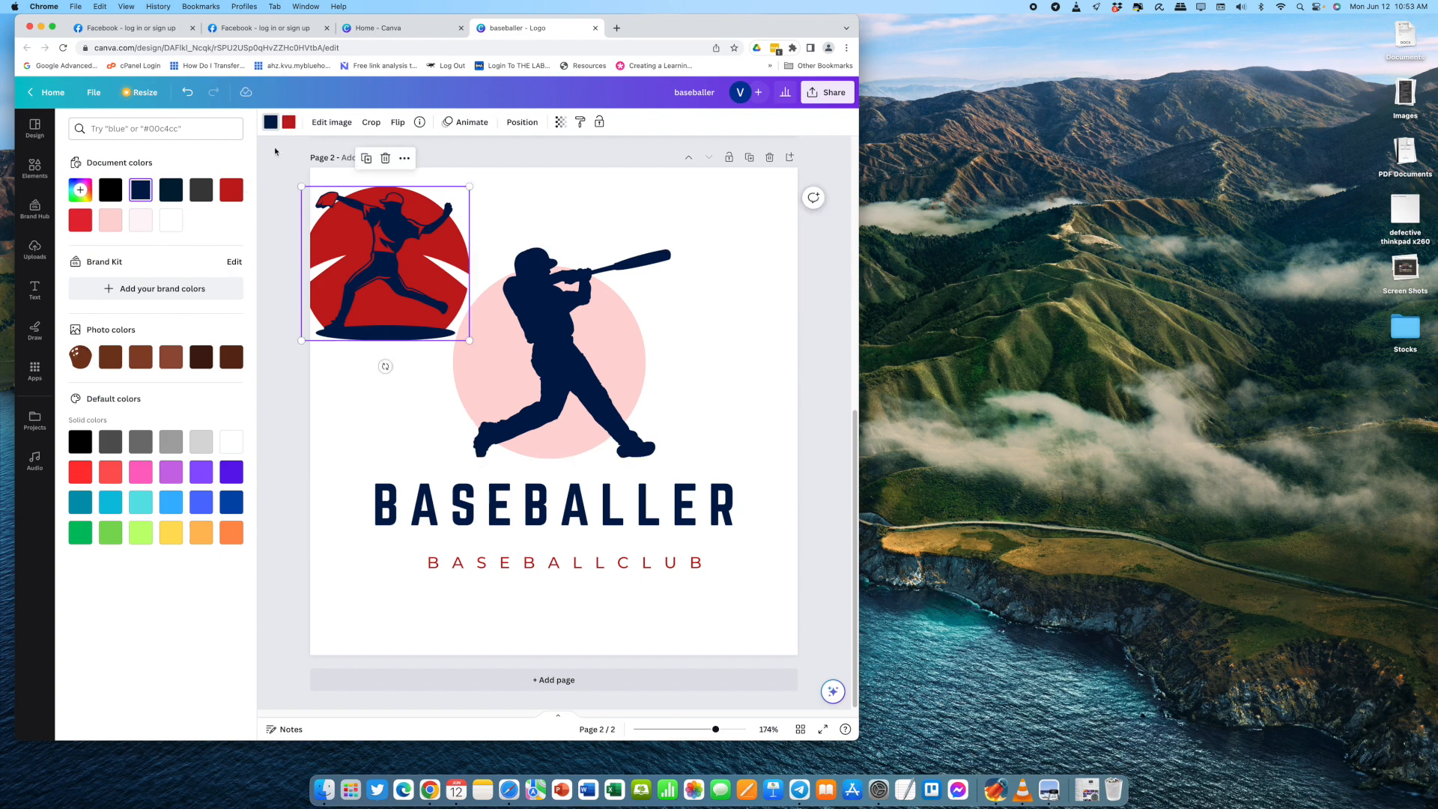
left_click(288, 124)
left_click(230, 194)
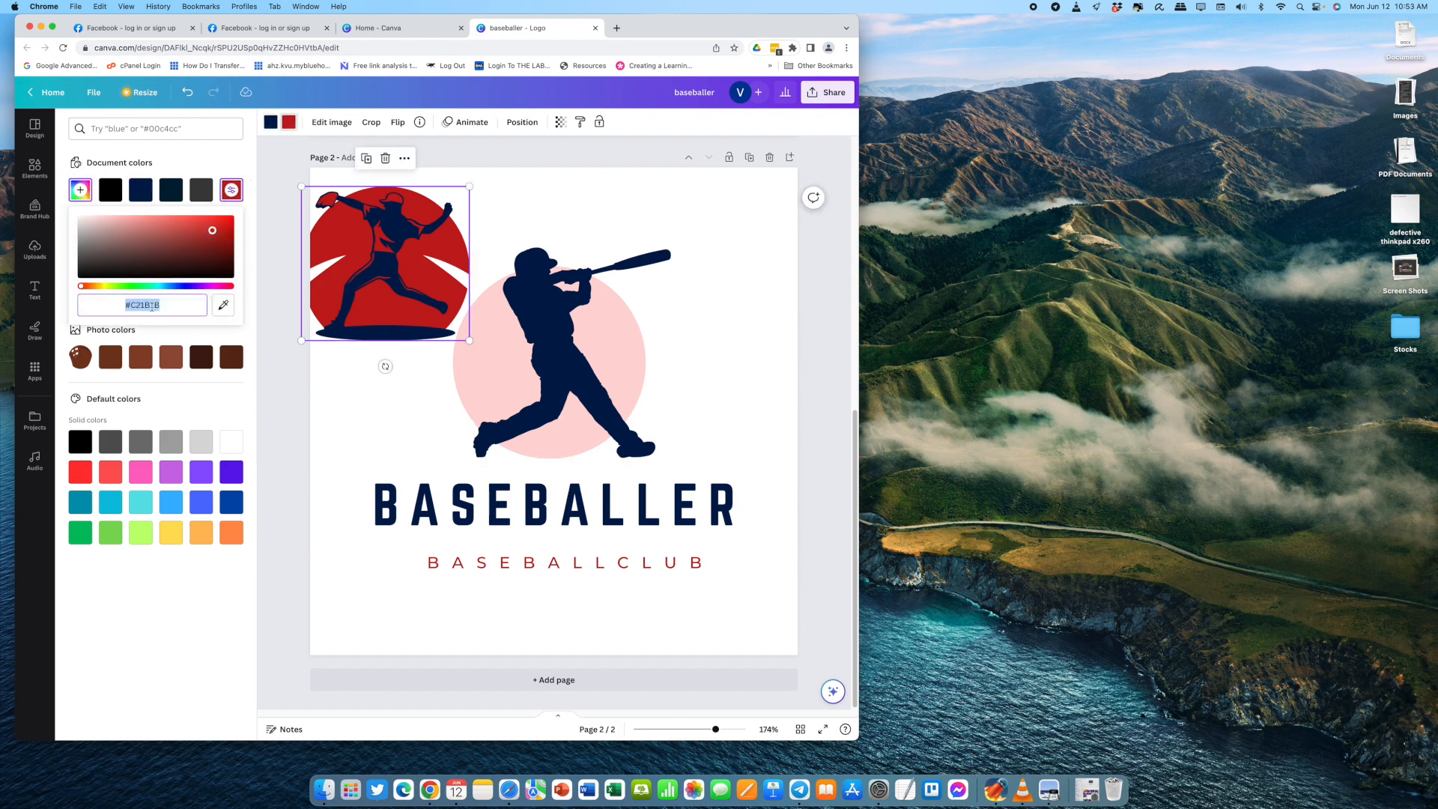
right_click(152, 306)
left_click(176, 390)
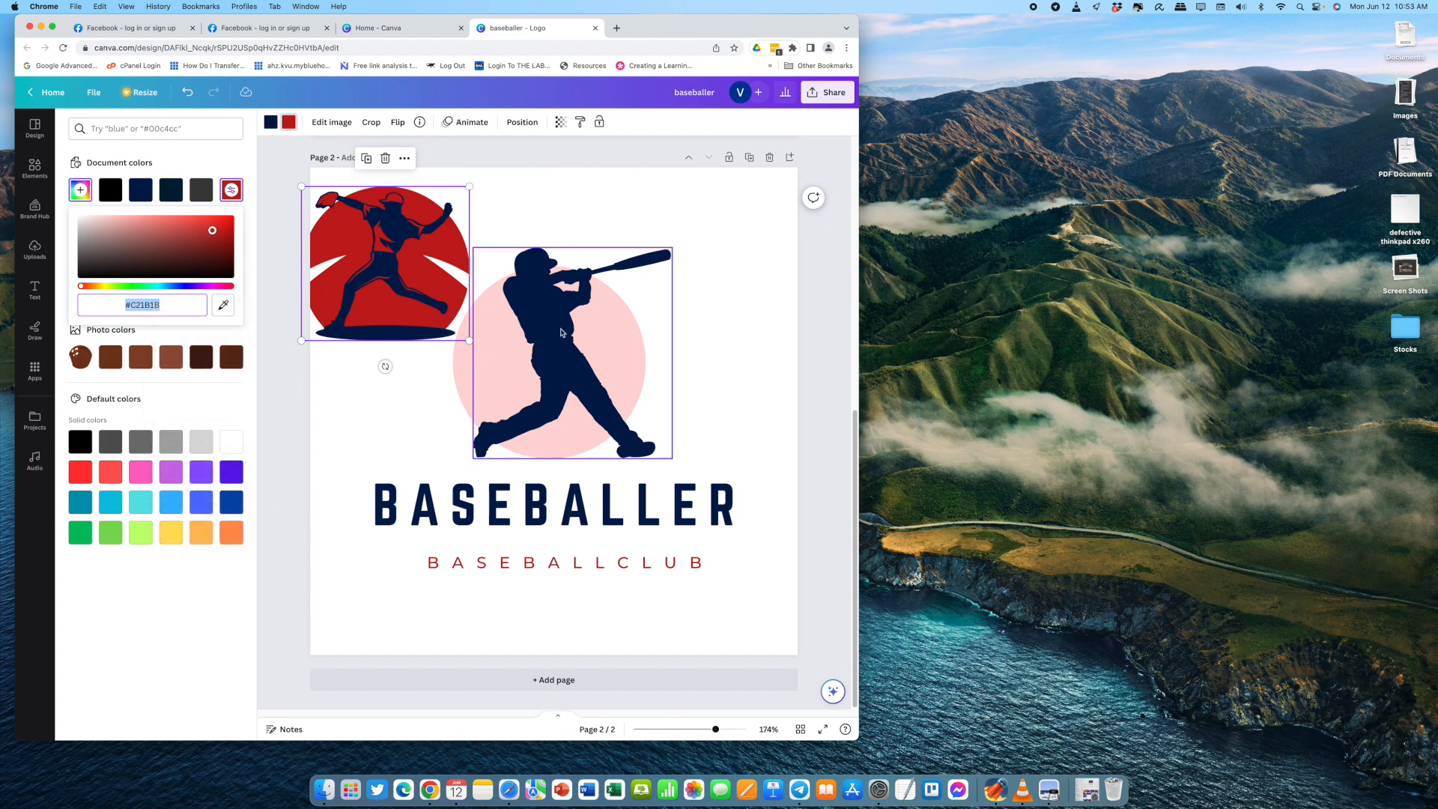
- Recolor the pink circle behind the batter with the document's red #C21B1B
left_click(557, 333)
left_click(446, 394)
left_click(461, 386)
left_click(327, 122)
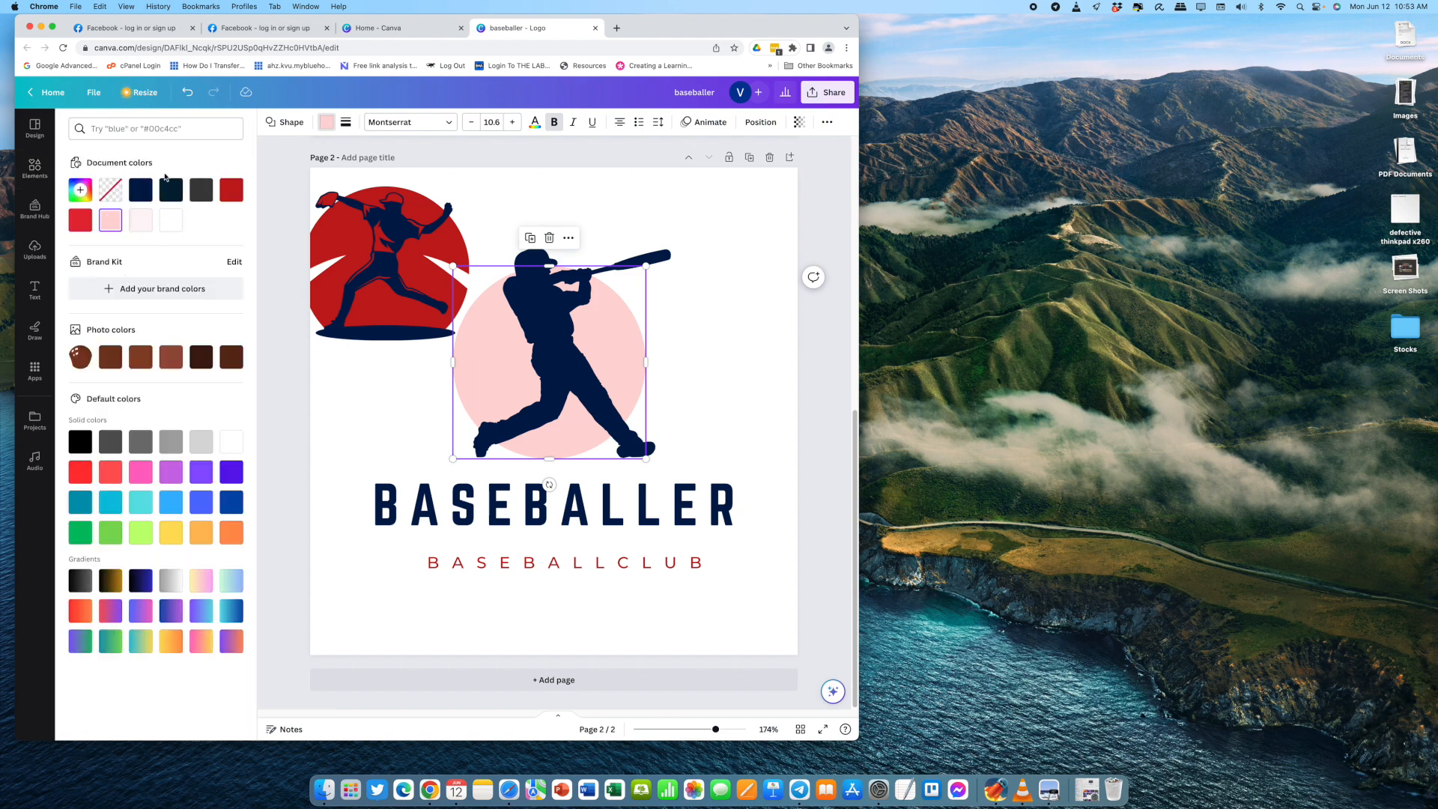
left_click(230, 189)
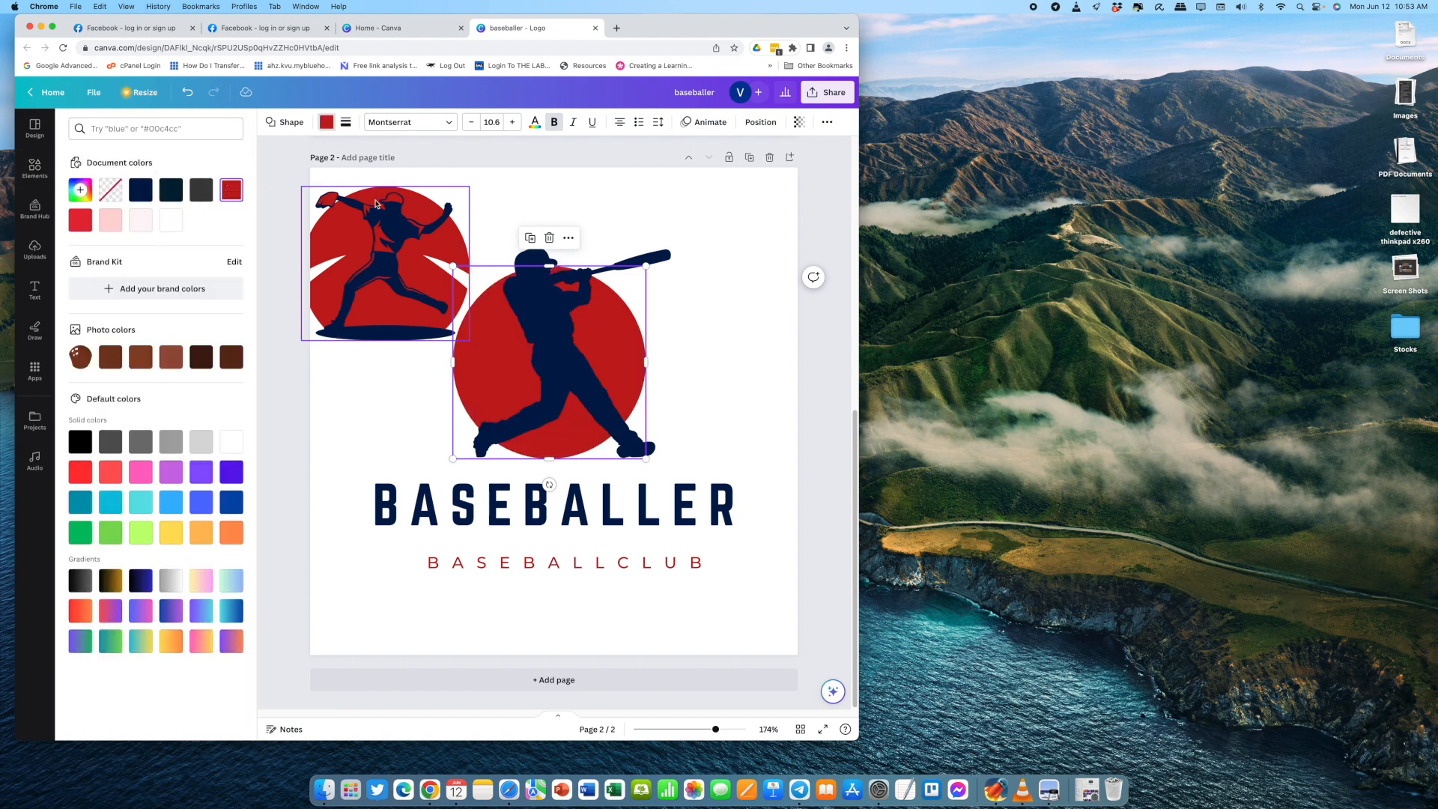
- Delete the pitcher graphic and shift the navy batter slightly left so it sits centered over the red circle
left_click(385, 219)
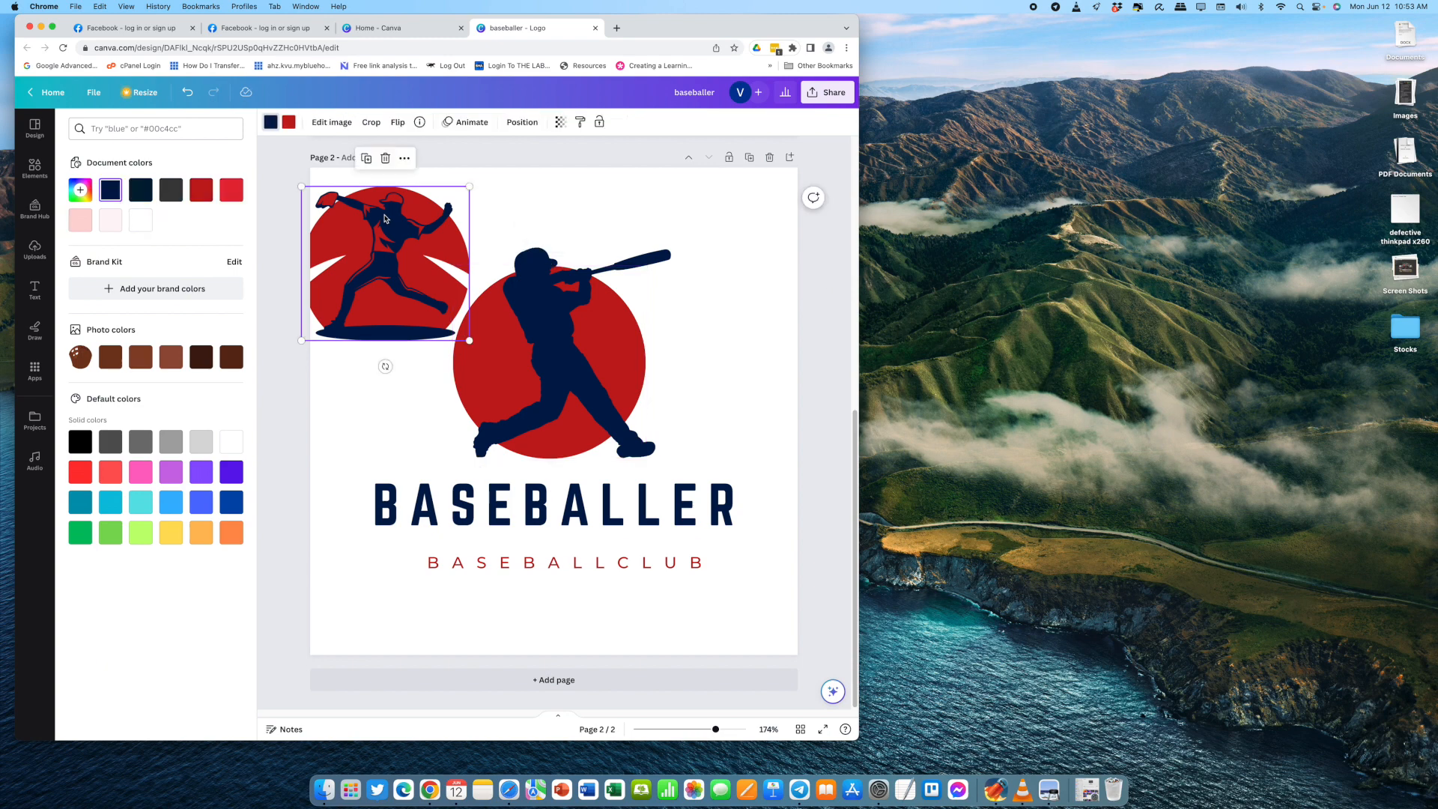
key("Delete")
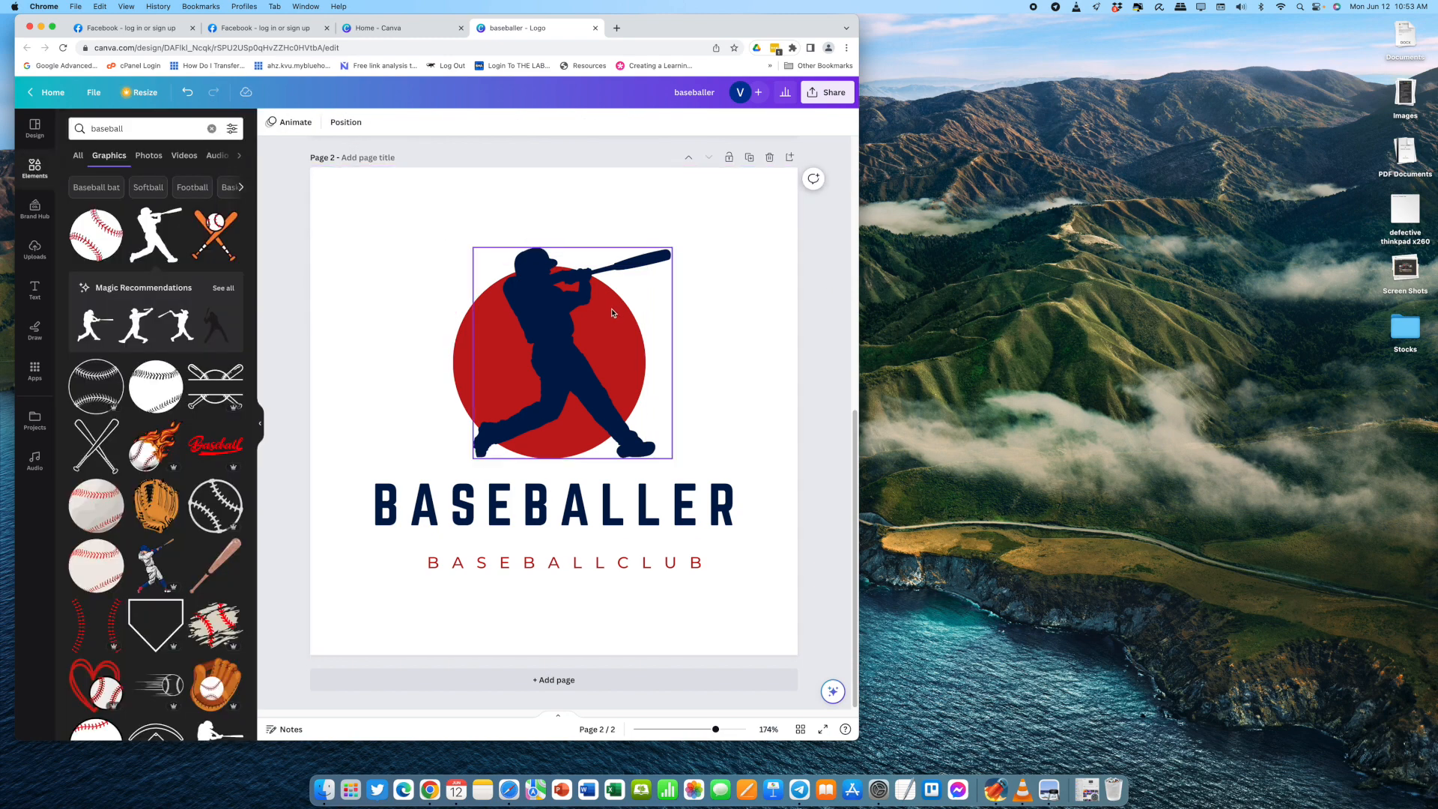
left_click_drag(559, 337, 556, 341)
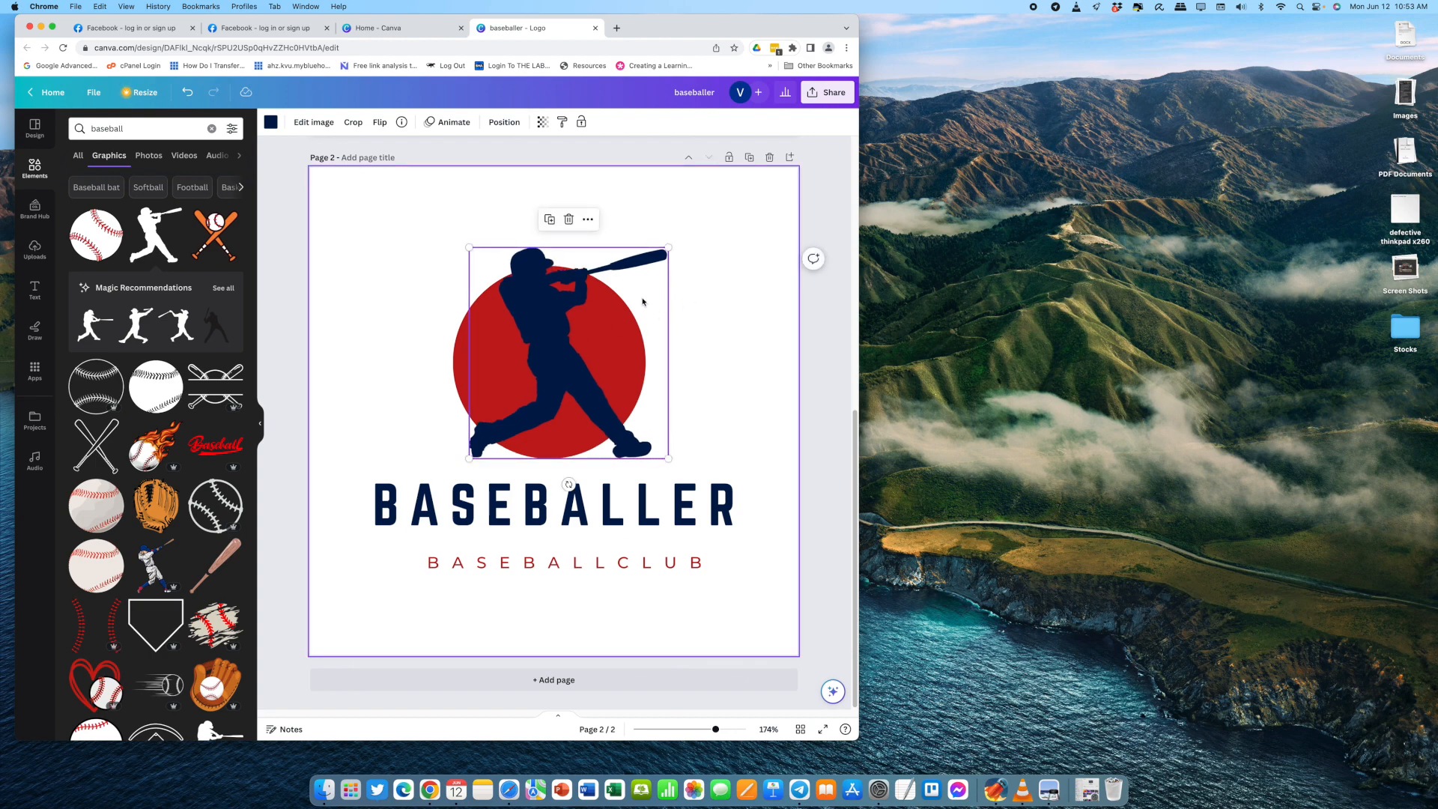
left_click_drag(567, 326, 551, 324)
left_click(709, 318)
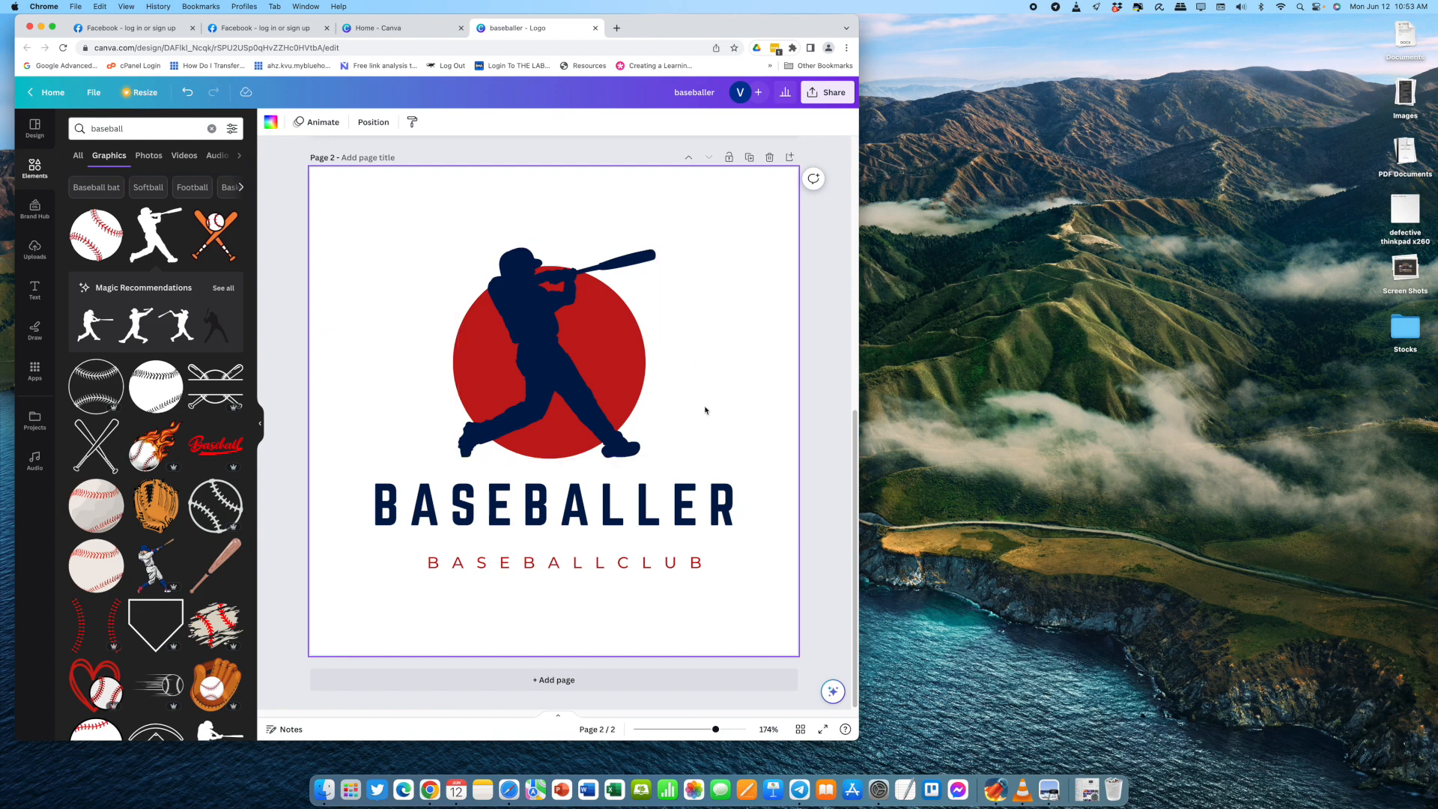
scroll(716, 391, "up", 5)
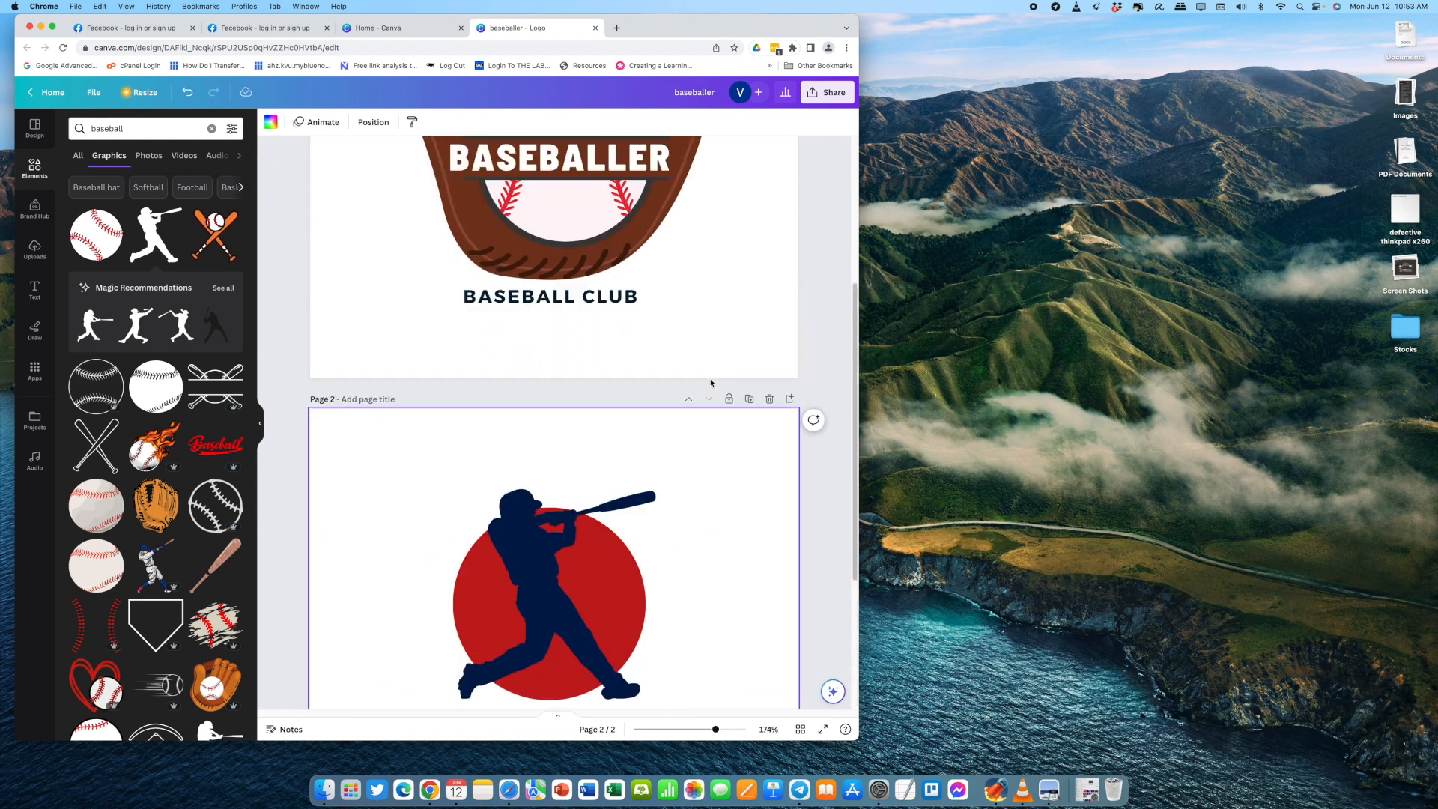
scroll(713, 381, "up", 5)
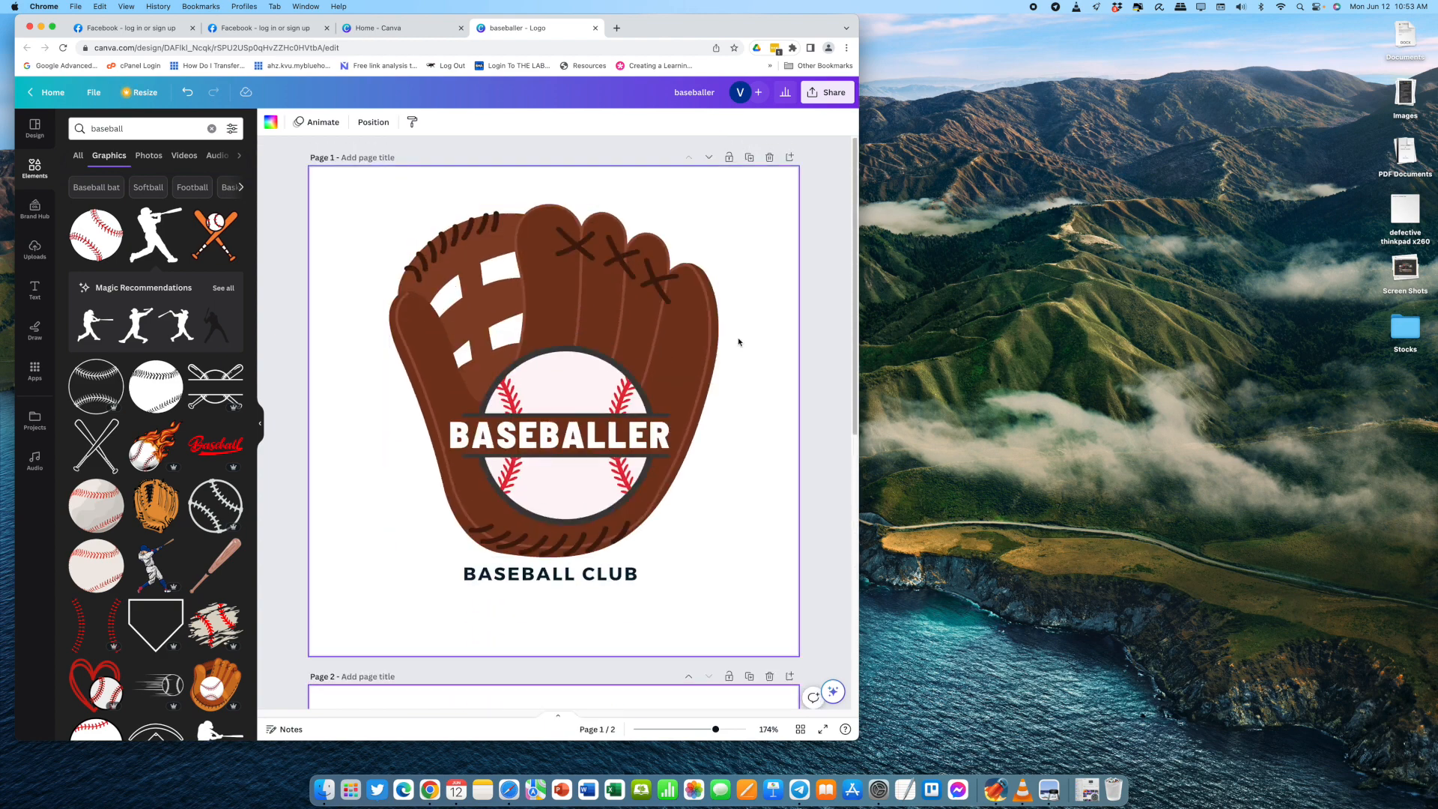
scroll(743, 351, "down", 10)
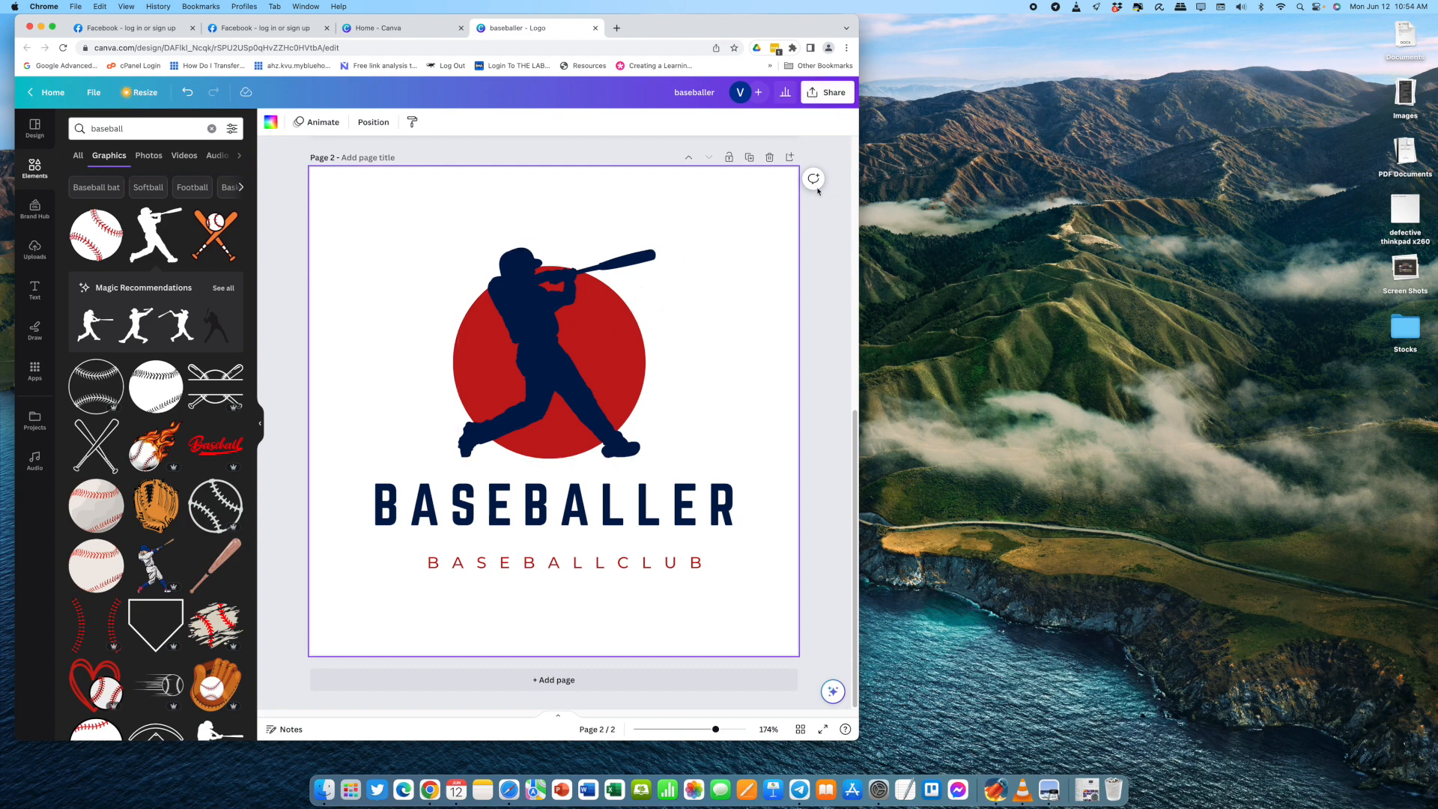
key("super+shift+5")
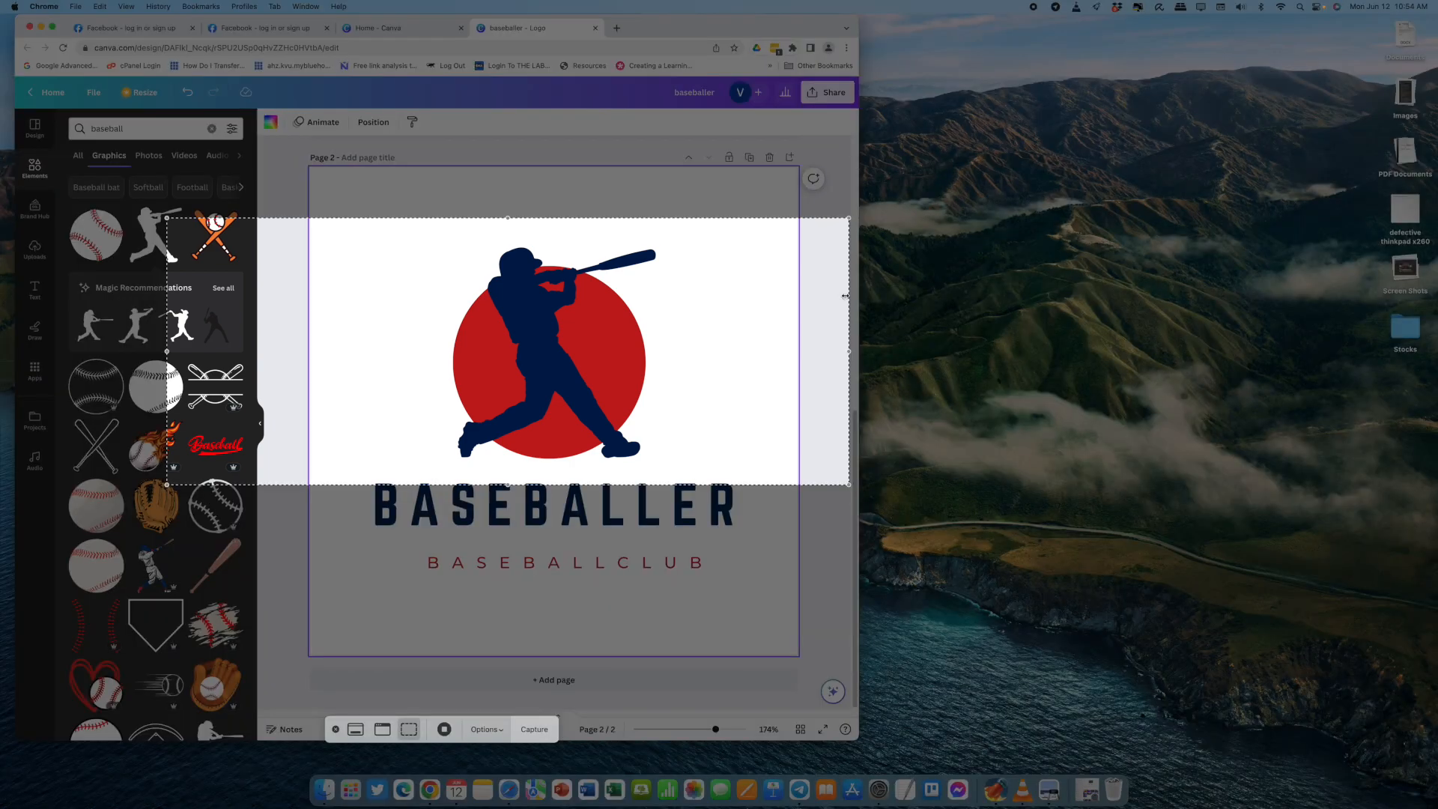